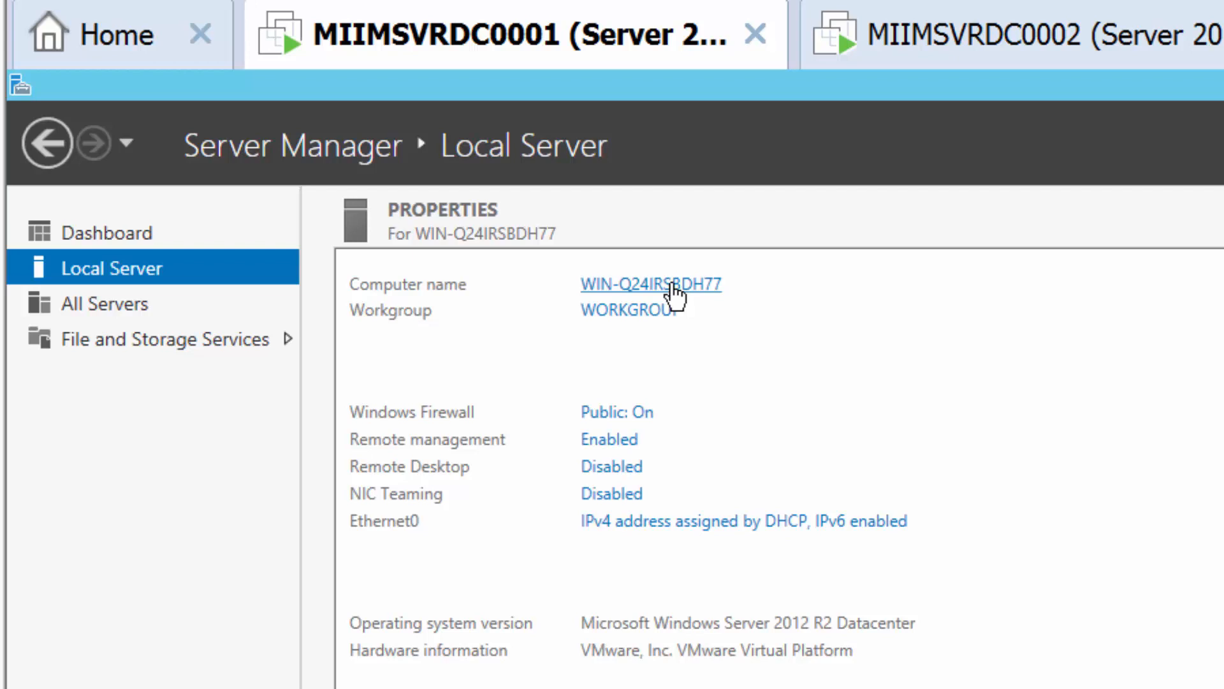
Step: Rename the local server to MIIMSVRDC0001, keeping it in WORKGROUP, and acknowledge the restart notice
{"action": "left_click", "coordinate": [673, 287]}
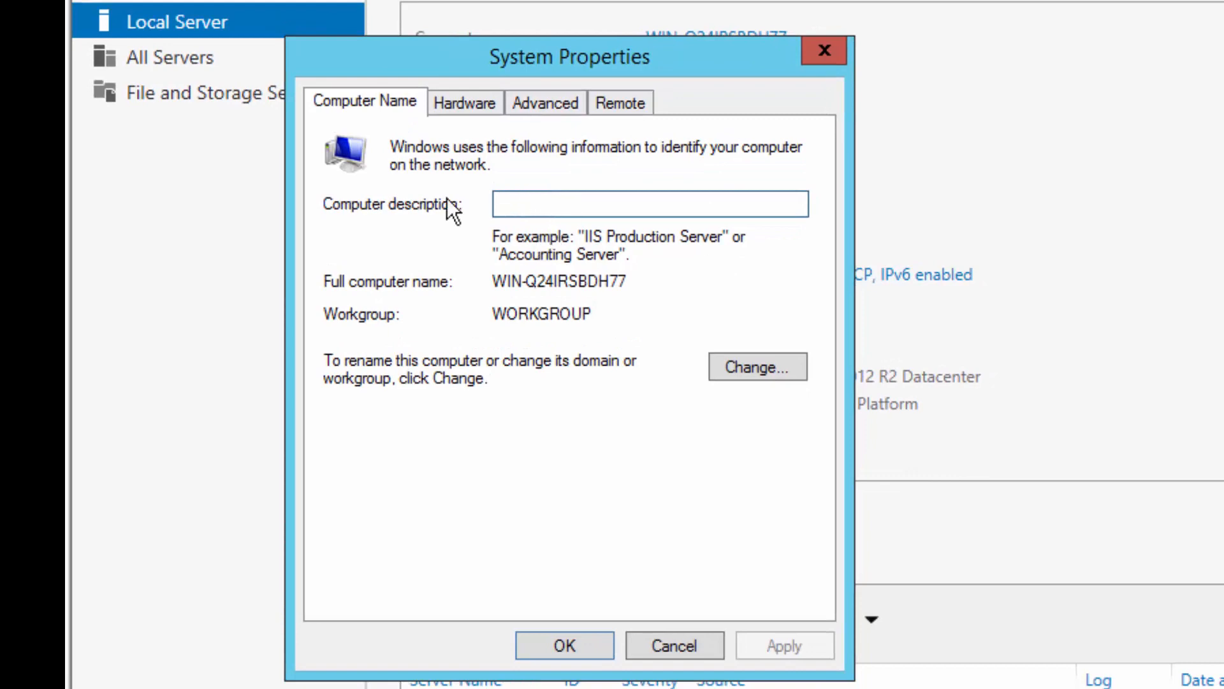
{"action": "left_click", "coordinate": [756, 372]}
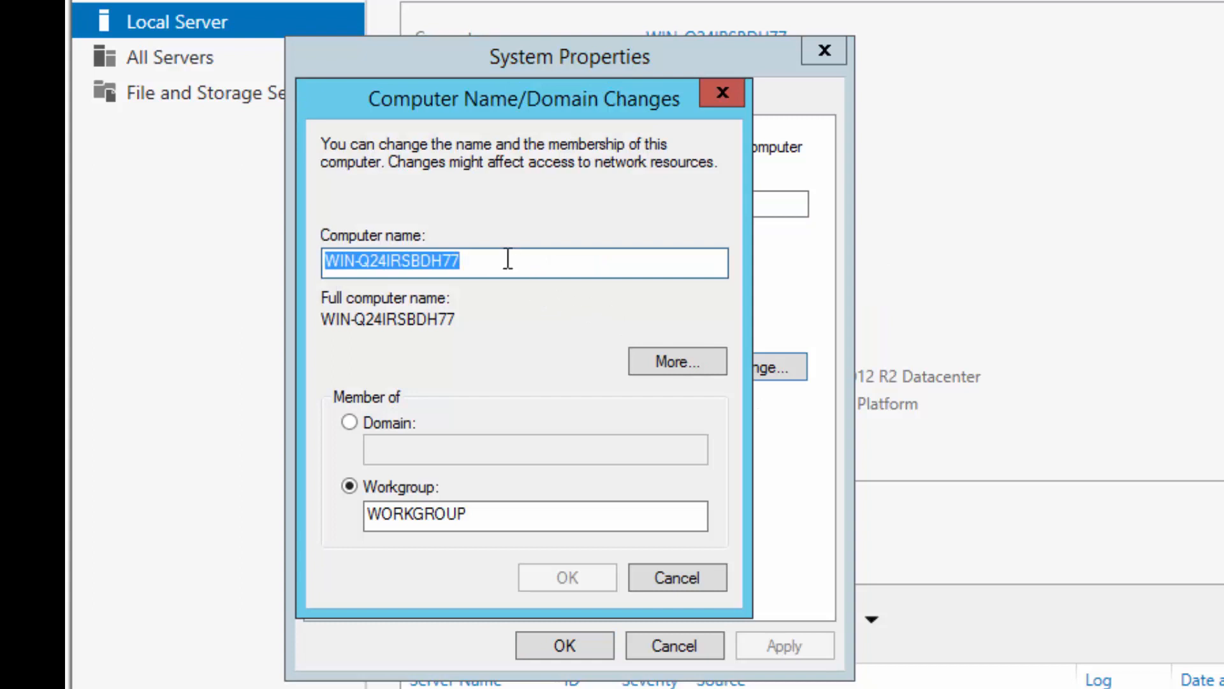
{"action": "type", "text": "MI"}
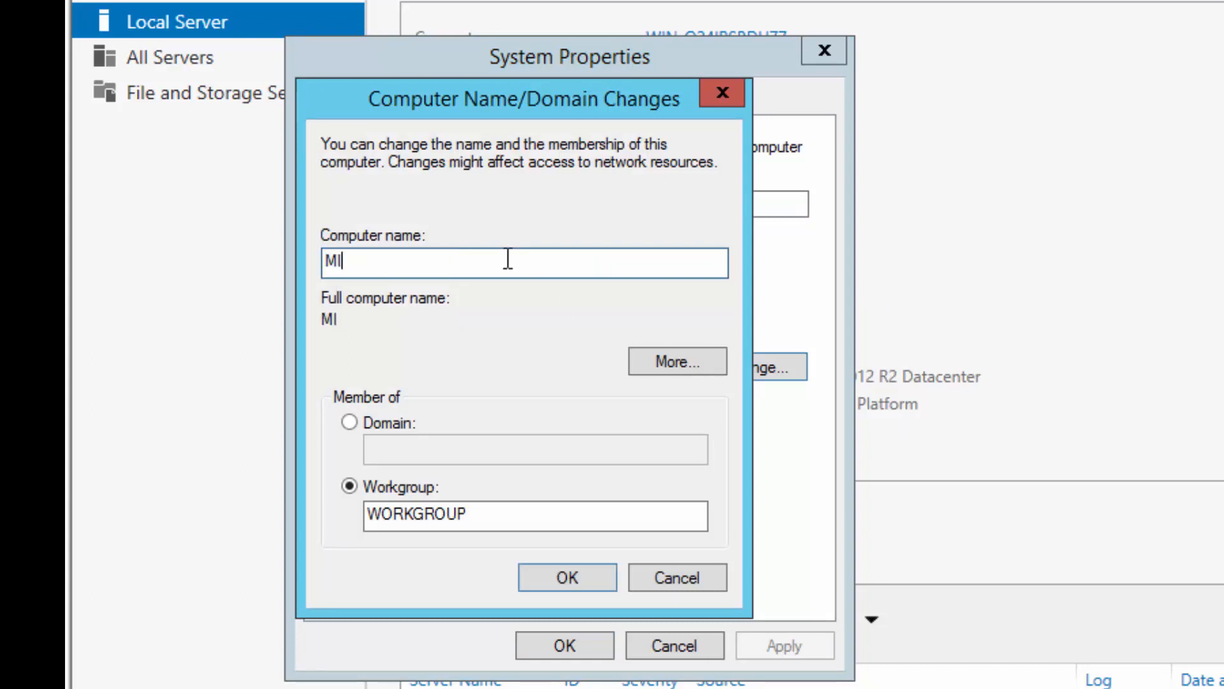
{"action": "type", "text": "IMSVRDC"}
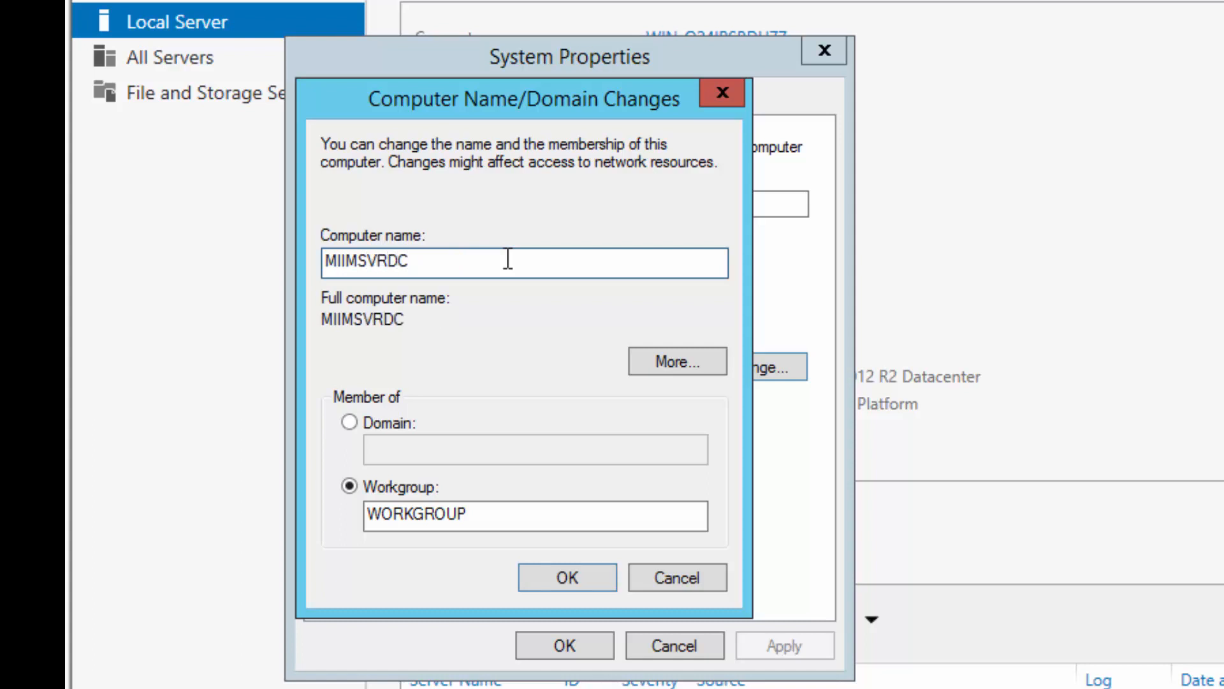
{"action": "type", "text": "0001"}
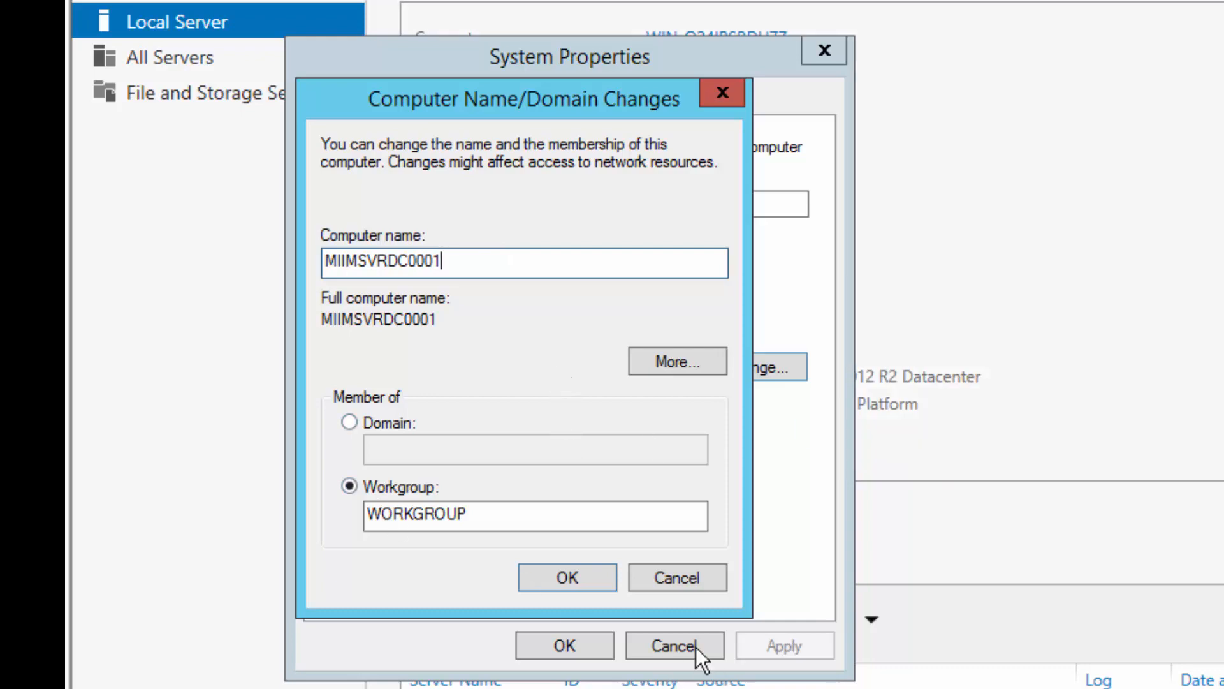
{"action": "left_click", "coordinate": [576, 581]}
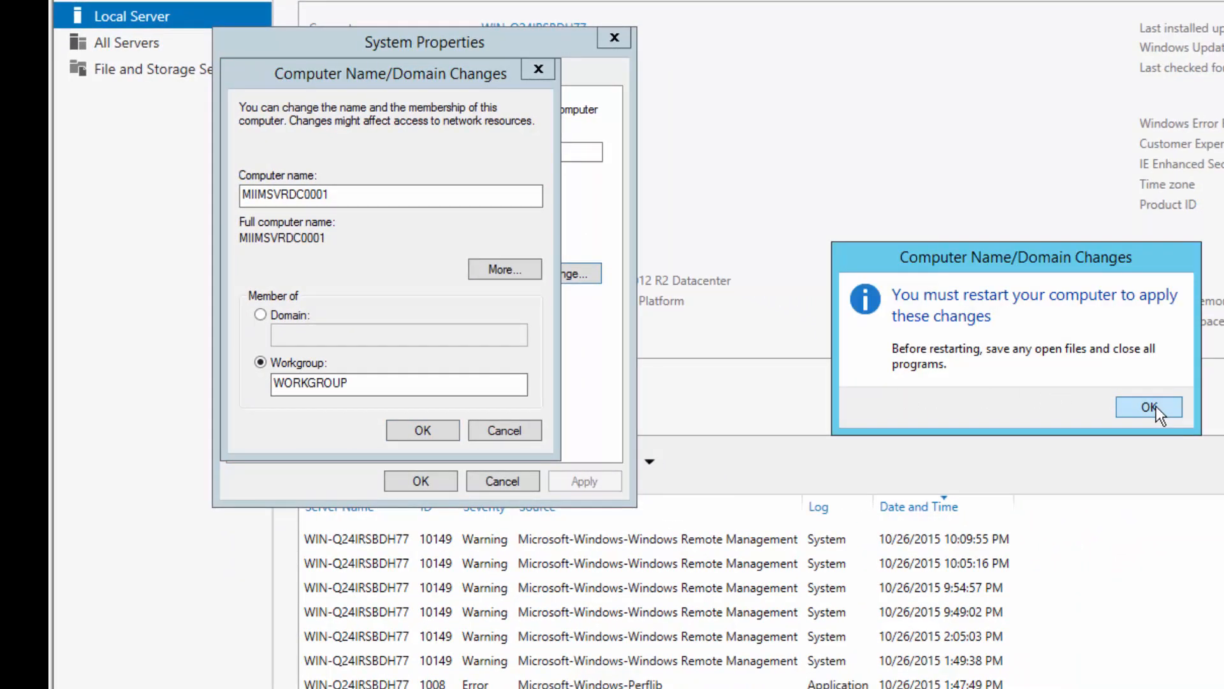
{"action": "left_click", "coordinate": [1149, 407]}
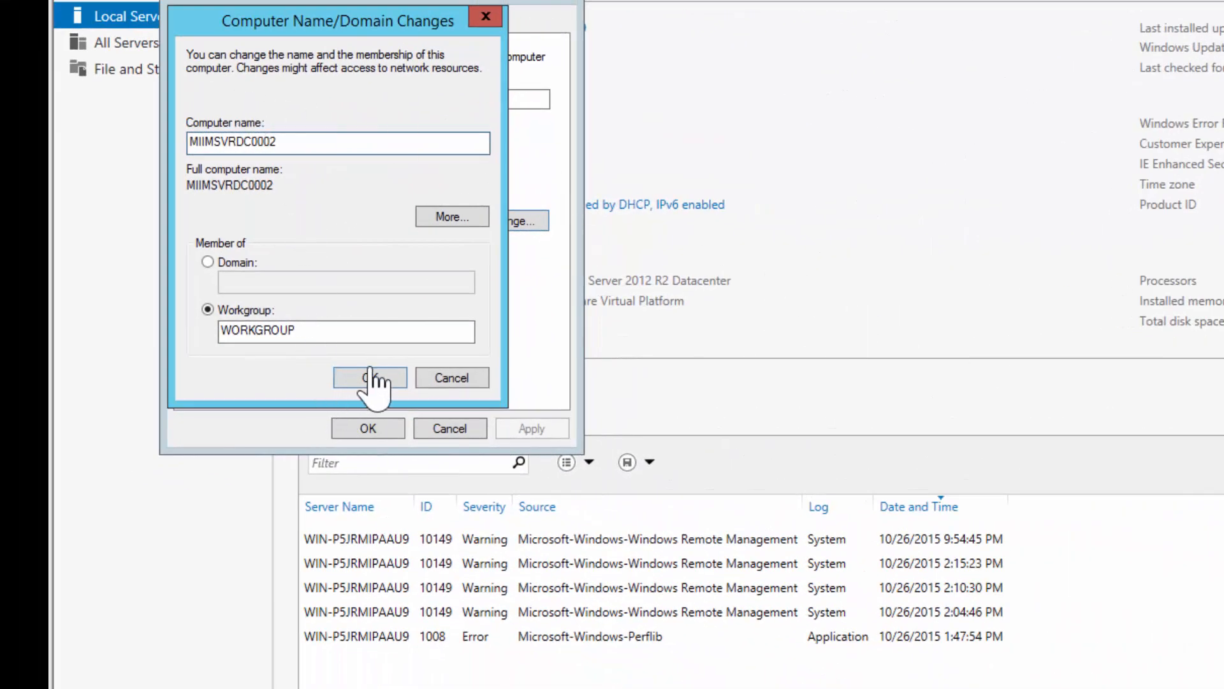
Step: Apply the computer name MIIMSVRDC0002 on the second server and restart it immediately
{"action": "left_click", "coordinate": [368, 375]}
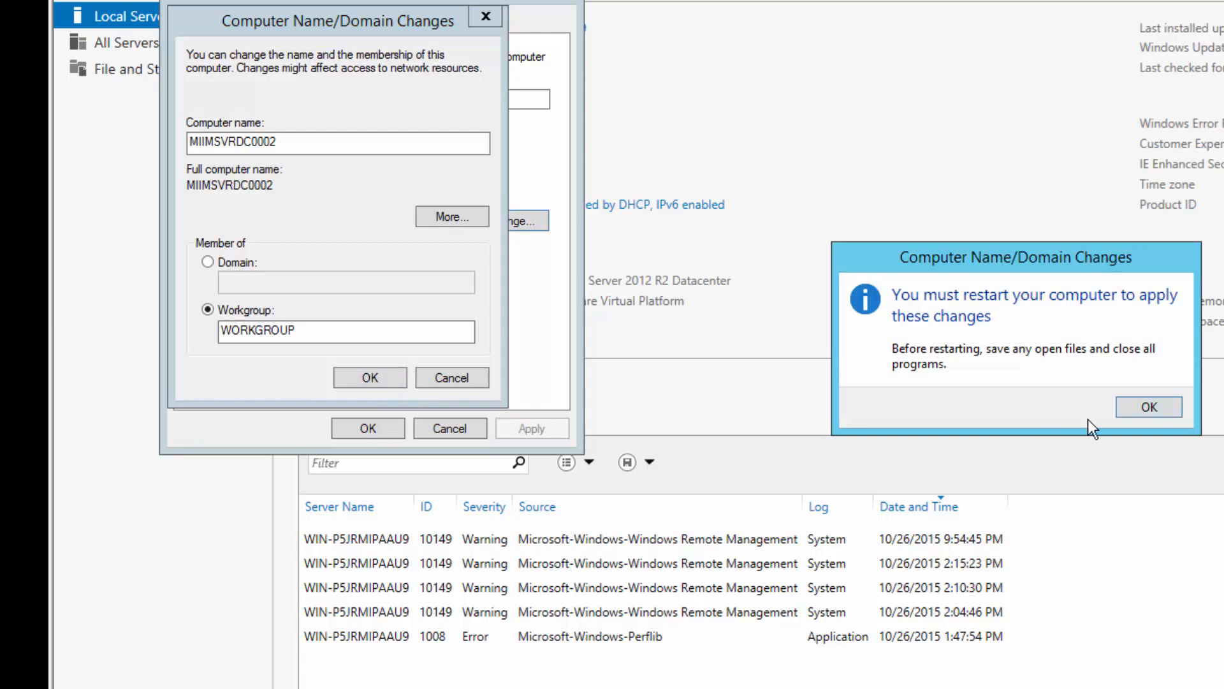
{"action": "left_click", "coordinate": [1152, 412]}
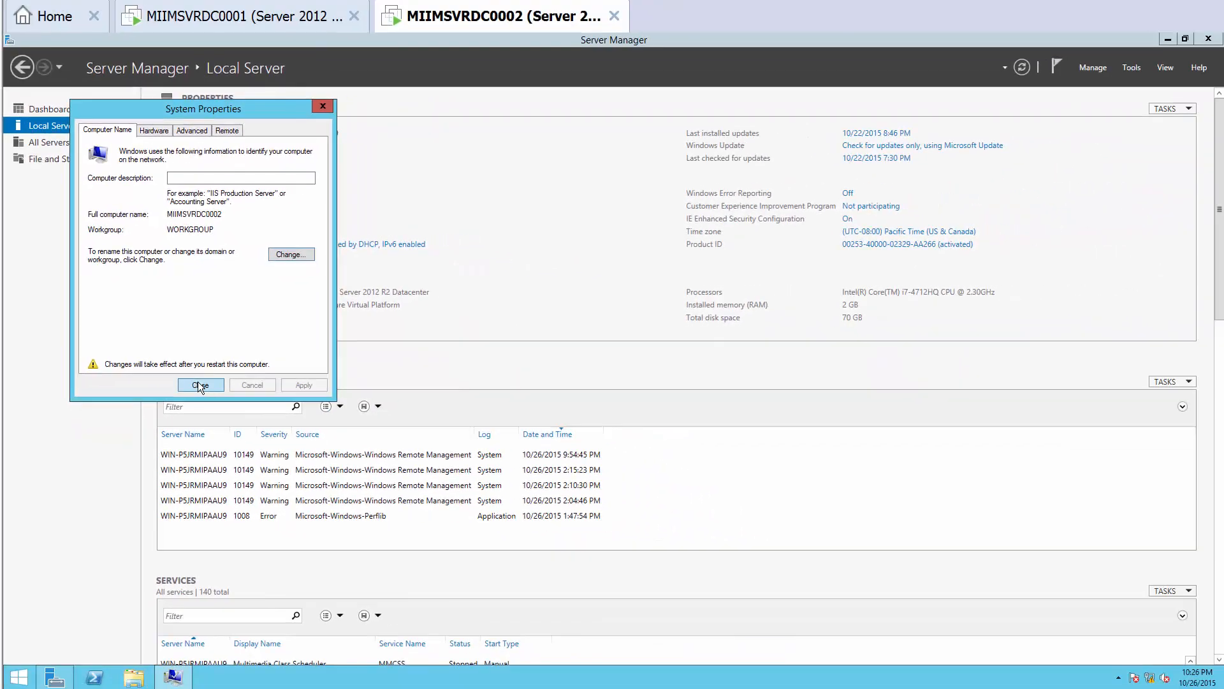
{"action": "left_click", "coordinate": [200, 385]}
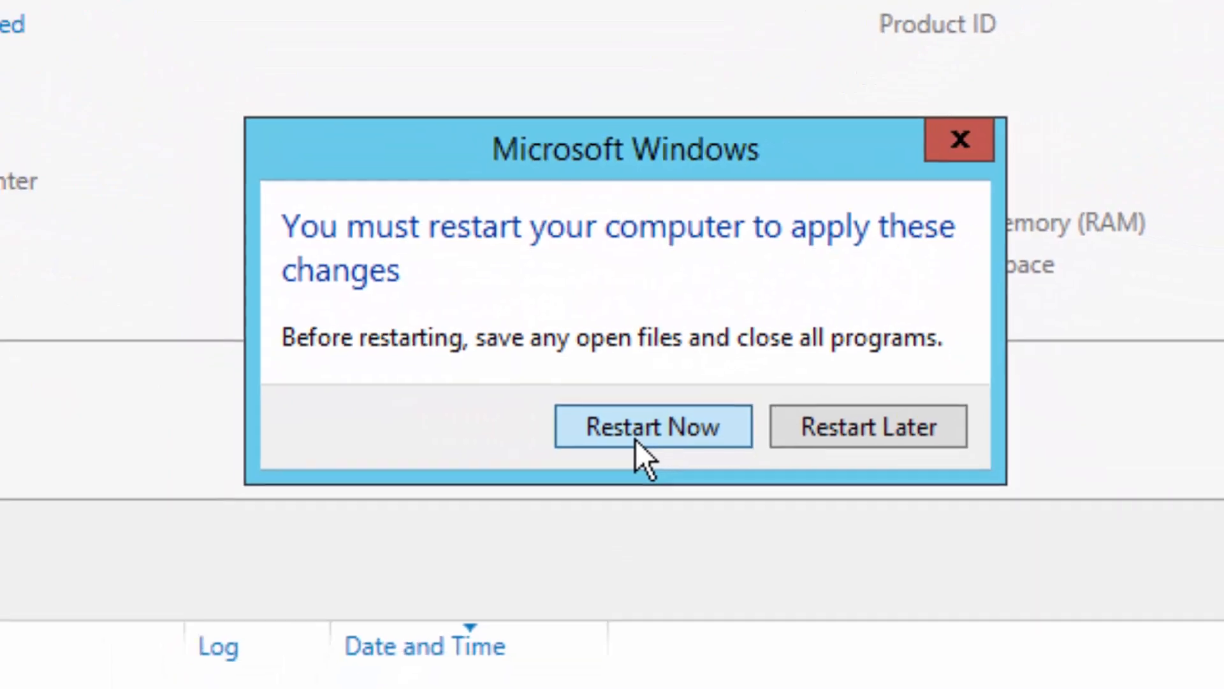
{"action": "left_click", "coordinate": [631, 491]}
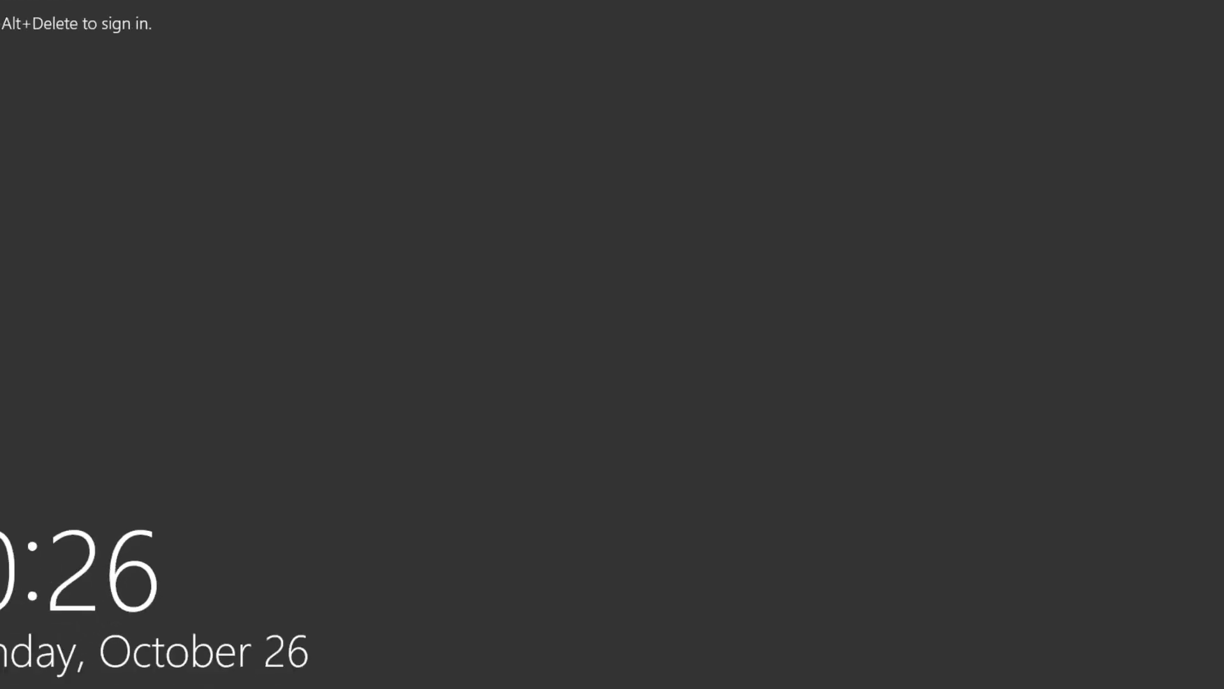
Step: Switch to the MIIMSVRDC0001 virtual machine and sign in as Administrator with the account password
{"action": "left_click", "coordinate": [336, 0]}
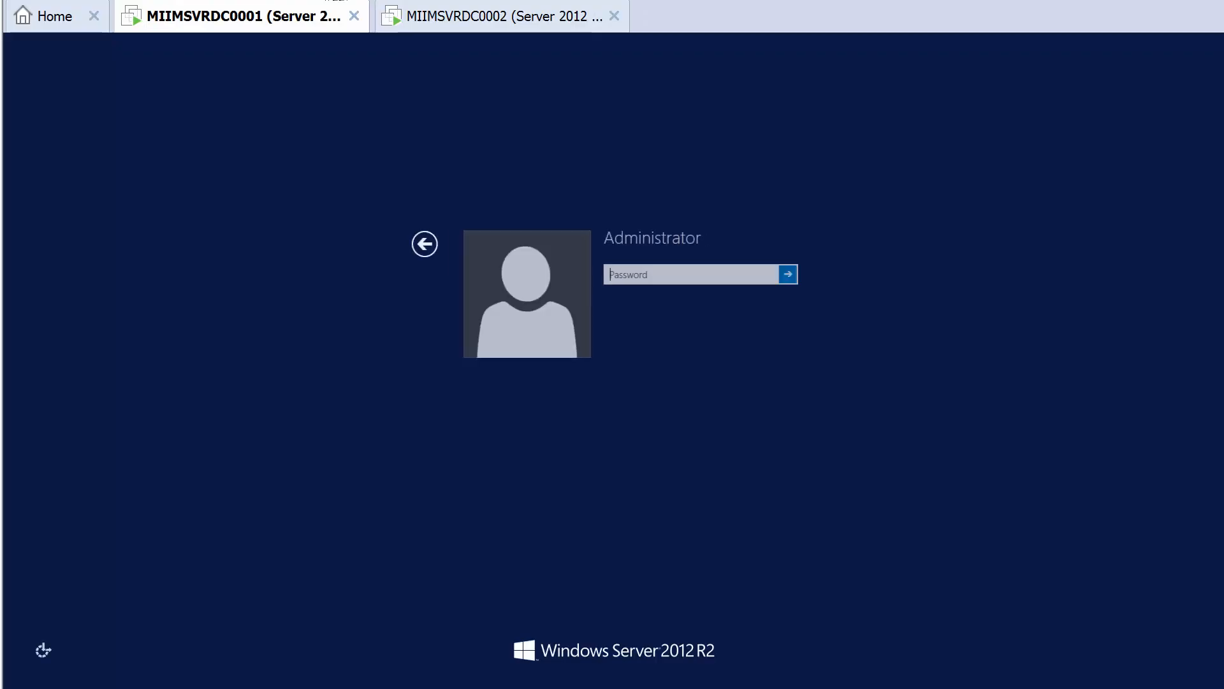
{"action": "left_click", "coordinate": [720, 298]}
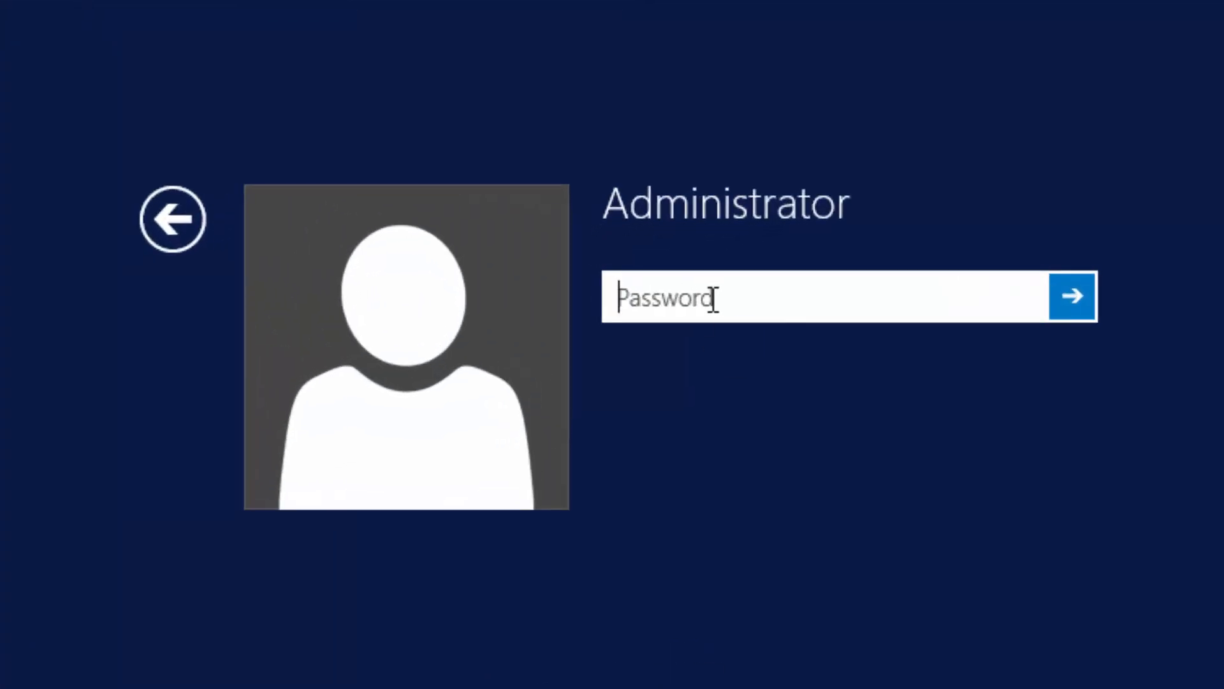
{"action": "type", "text": "••••••"}
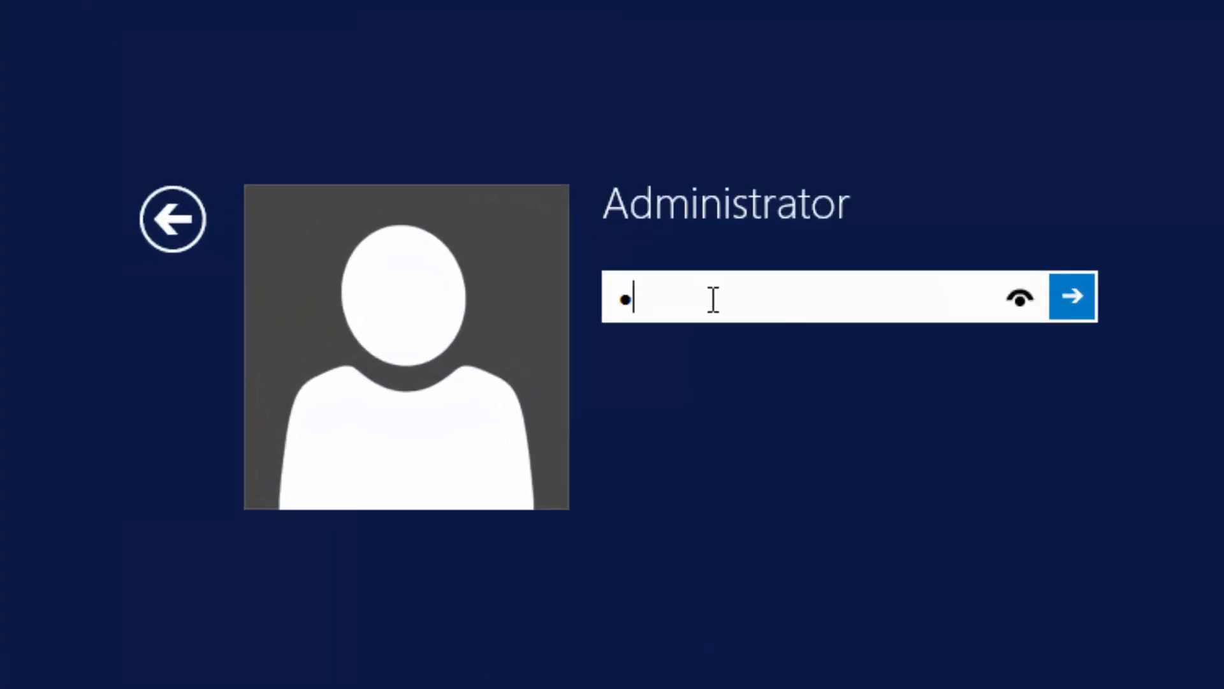
{"action": "type", "text": "••••••"}
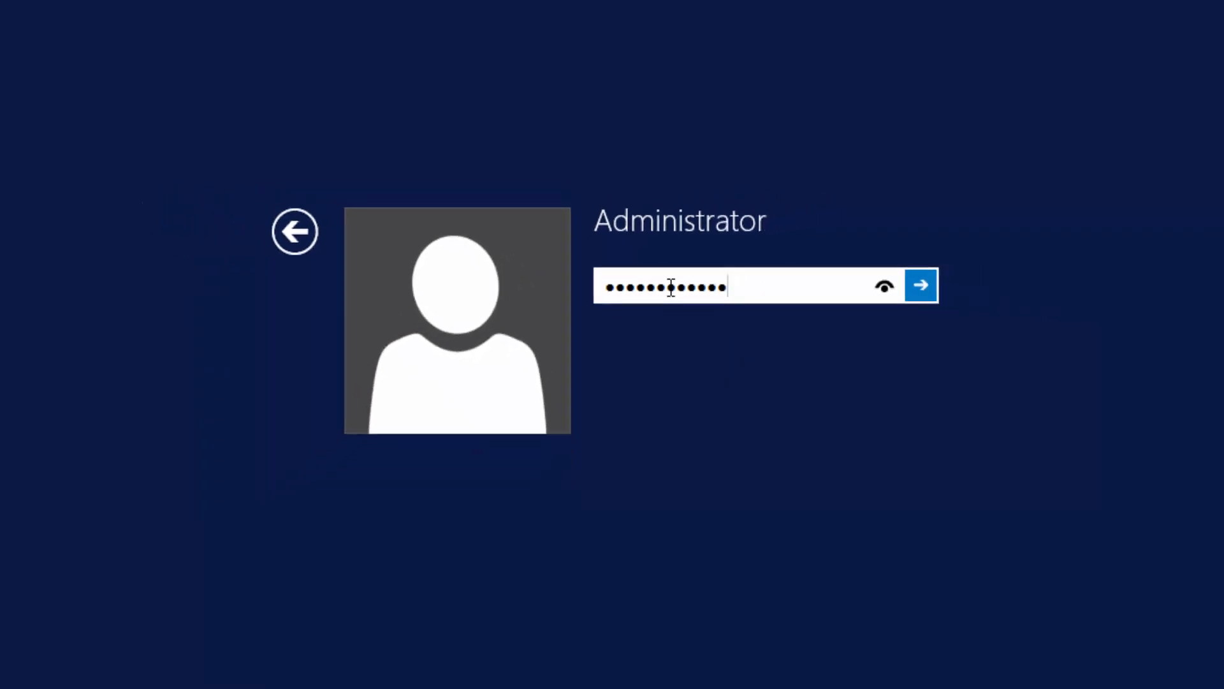
{"action": "key", "text": "Return"}
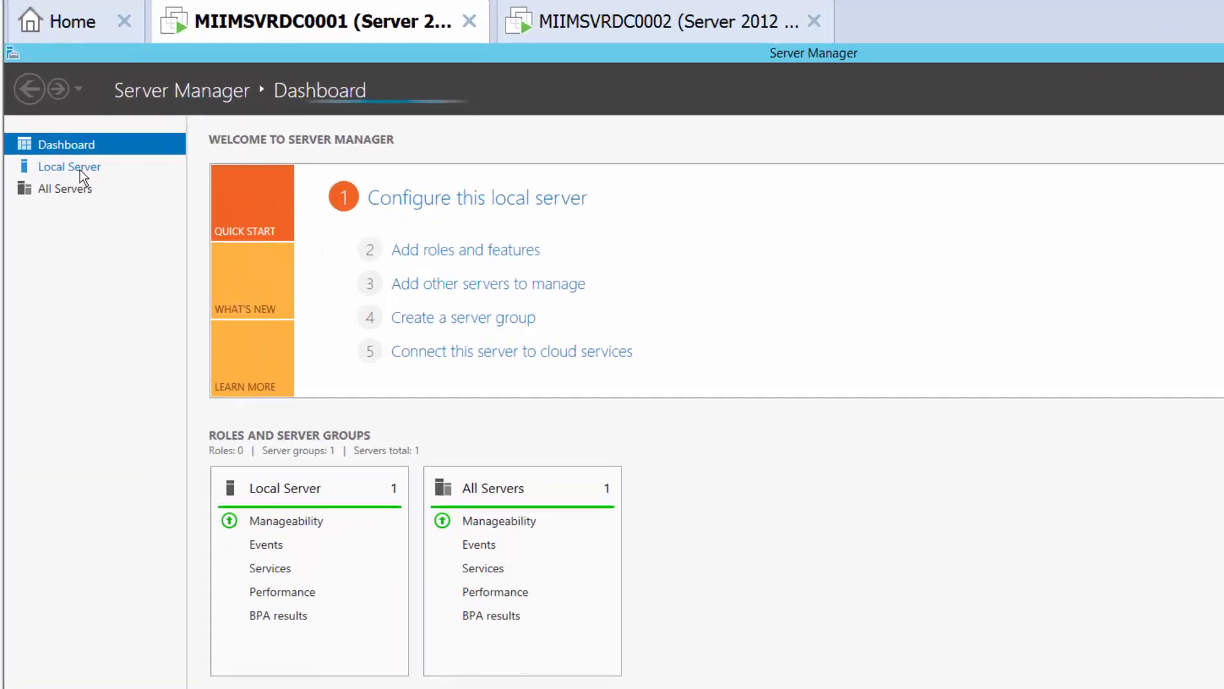
Step: Review the local server's Ethernet0 IPv4 address, subnet mask, gateway and DNS settings, accept them and close the network windows
{"action": "left_click", "coordinate": [79, 168]}
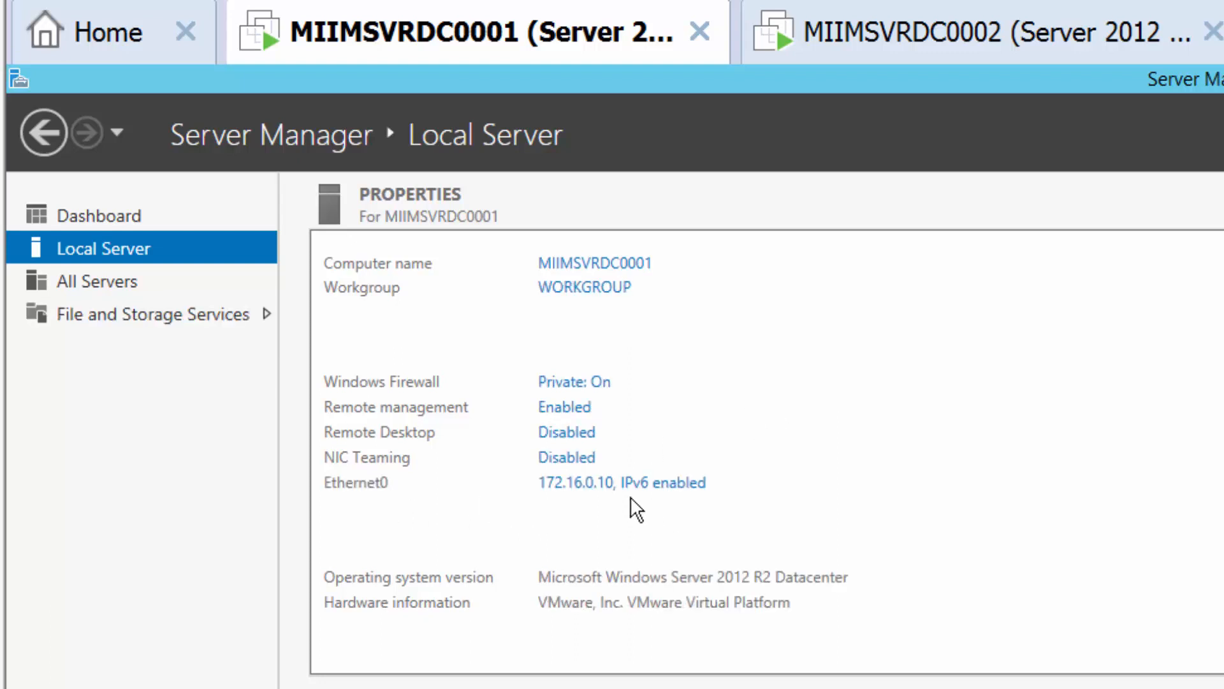
{"action": "left_click", "coordinate": [617, 484]}
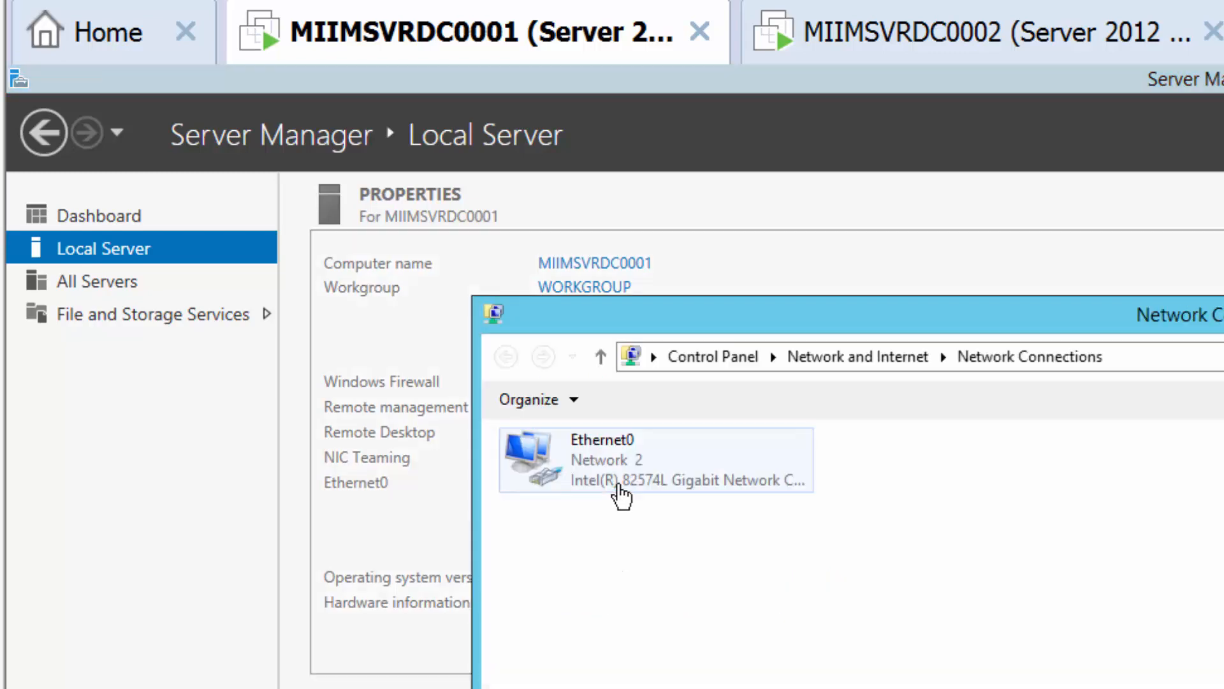
{"action": "left_click", "coordinate": [617, 492]}
{"action": "right_click", "coordinate": [618, 492]}
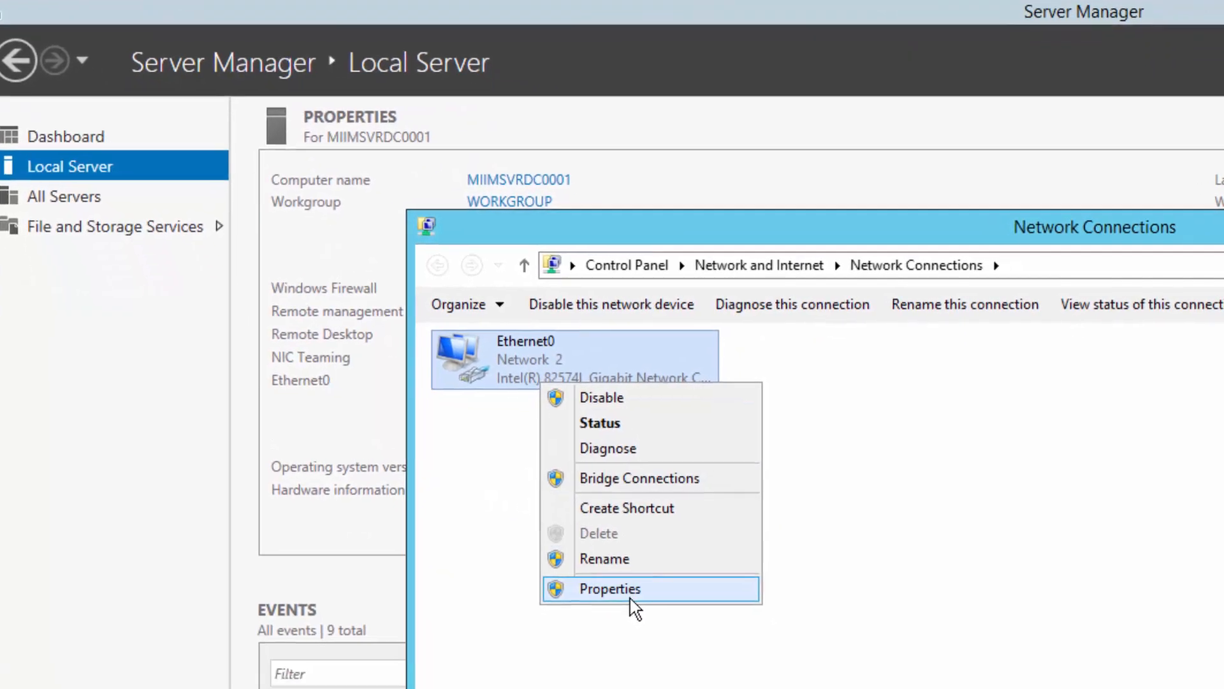
{"action": "left_click", "coordinate": [631, 646]}
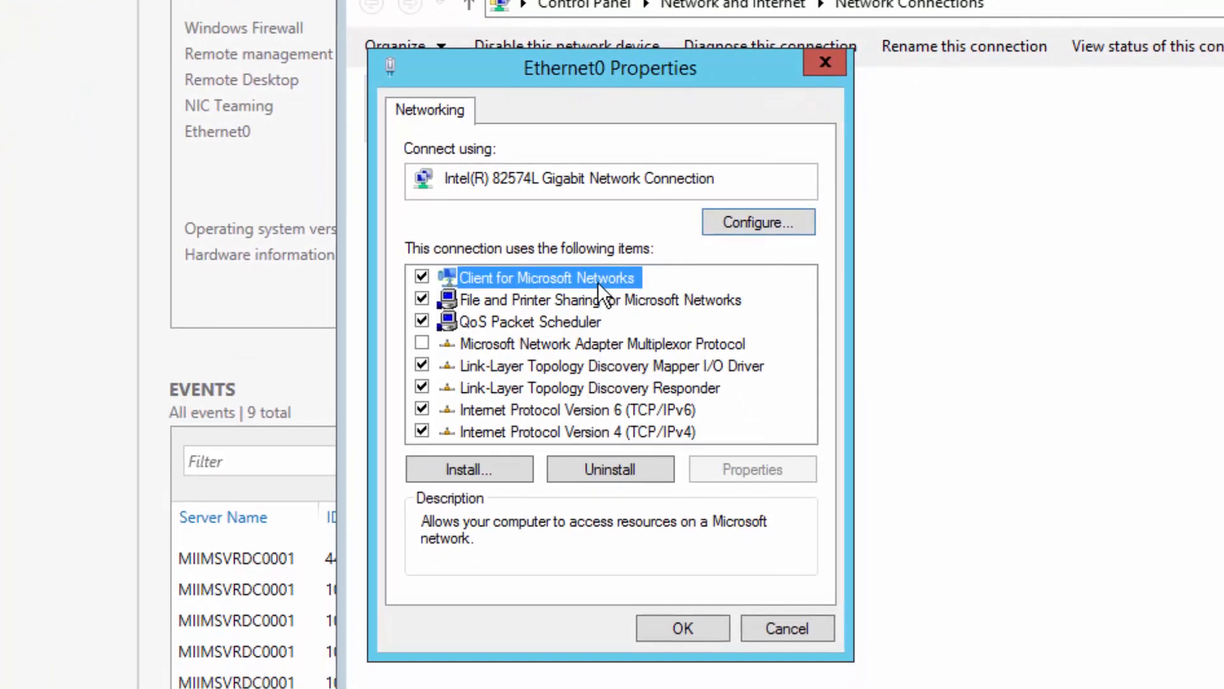
{"action": "left_click", "coordinate": [584, 432]}
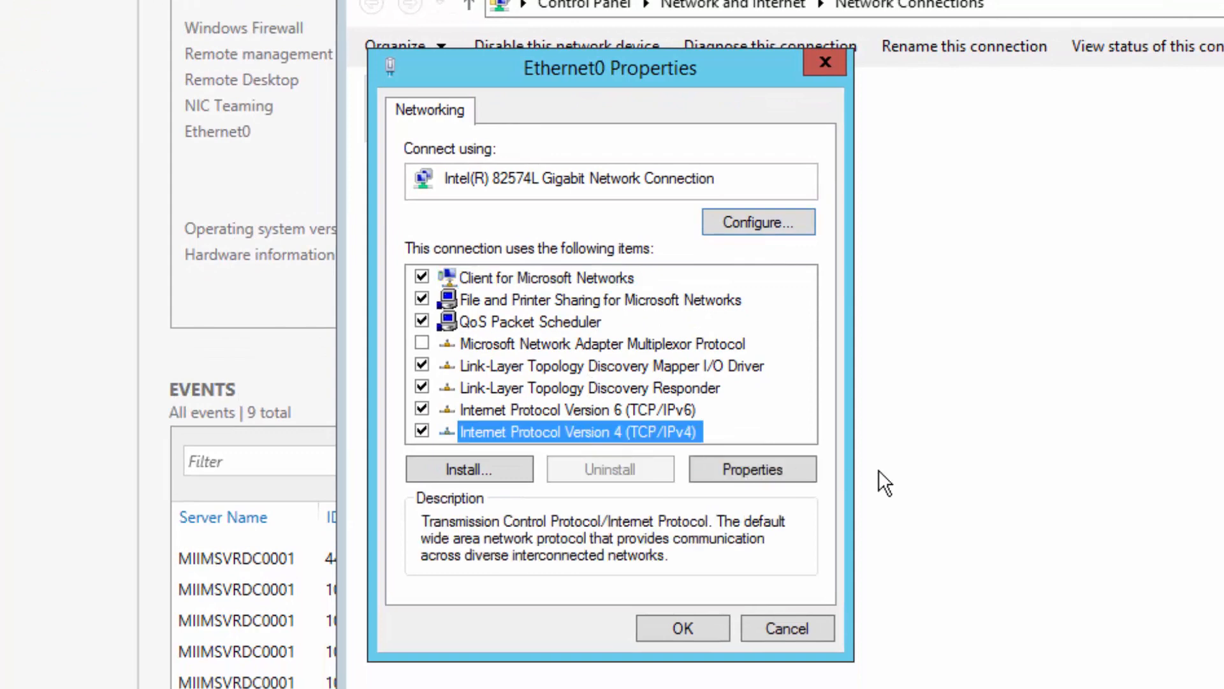
{"action": "left_click", "coordinate": [774, 471]}
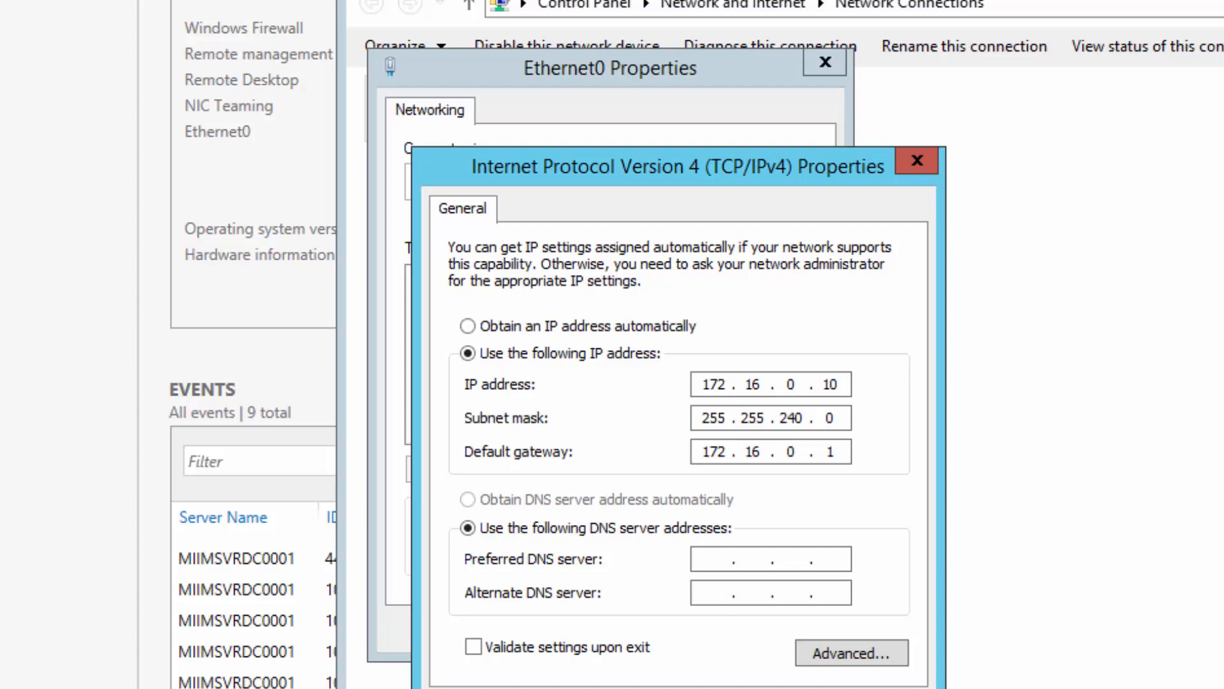
{"action": "key", "text": "Return"}
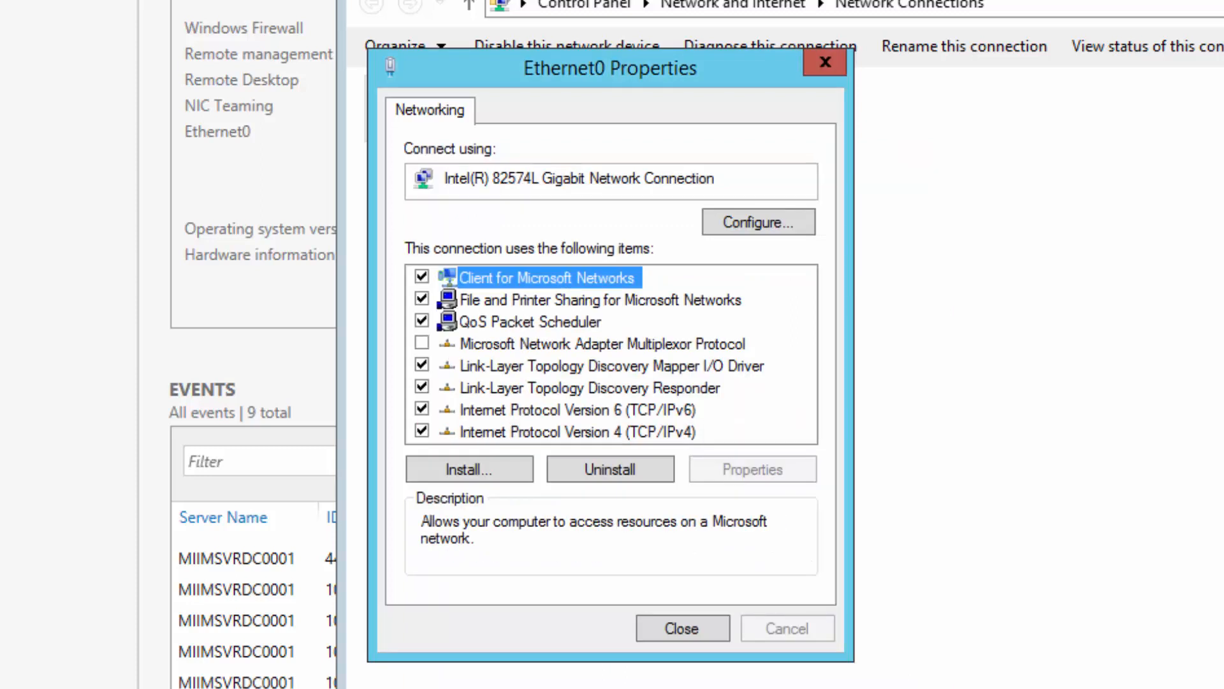
{"action": "left_click", "coordinate": [706, 632]}
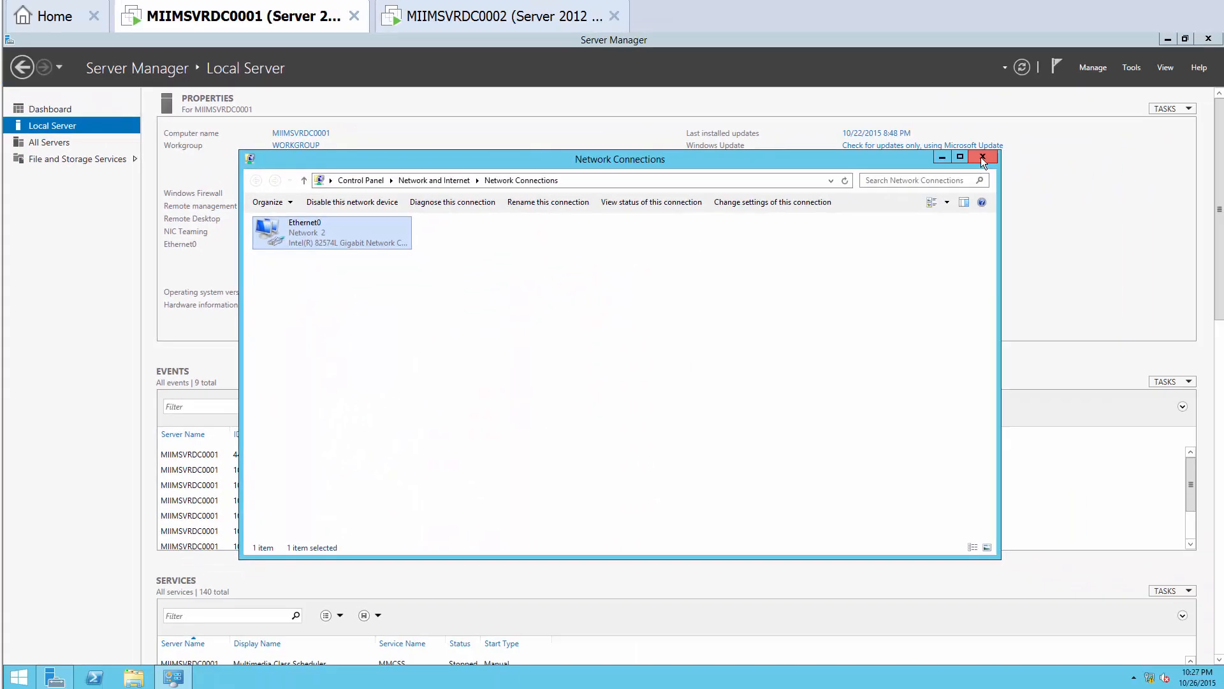
{"action": "left_click", "coordinate": [982, 157]}
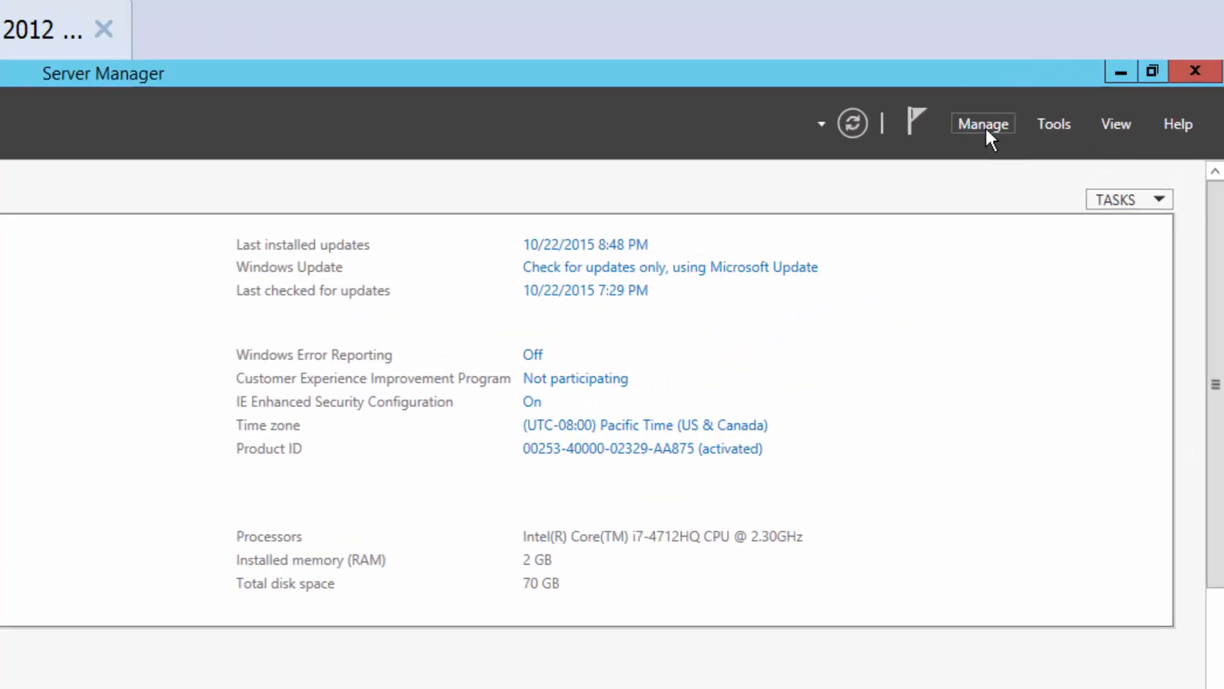
Step: Start adding roles and features with a role-based or feature-based installation, targeting MIIMSVRDC0001 from the server pool
{"action": "left_click", "coordinate": [920, 157]}
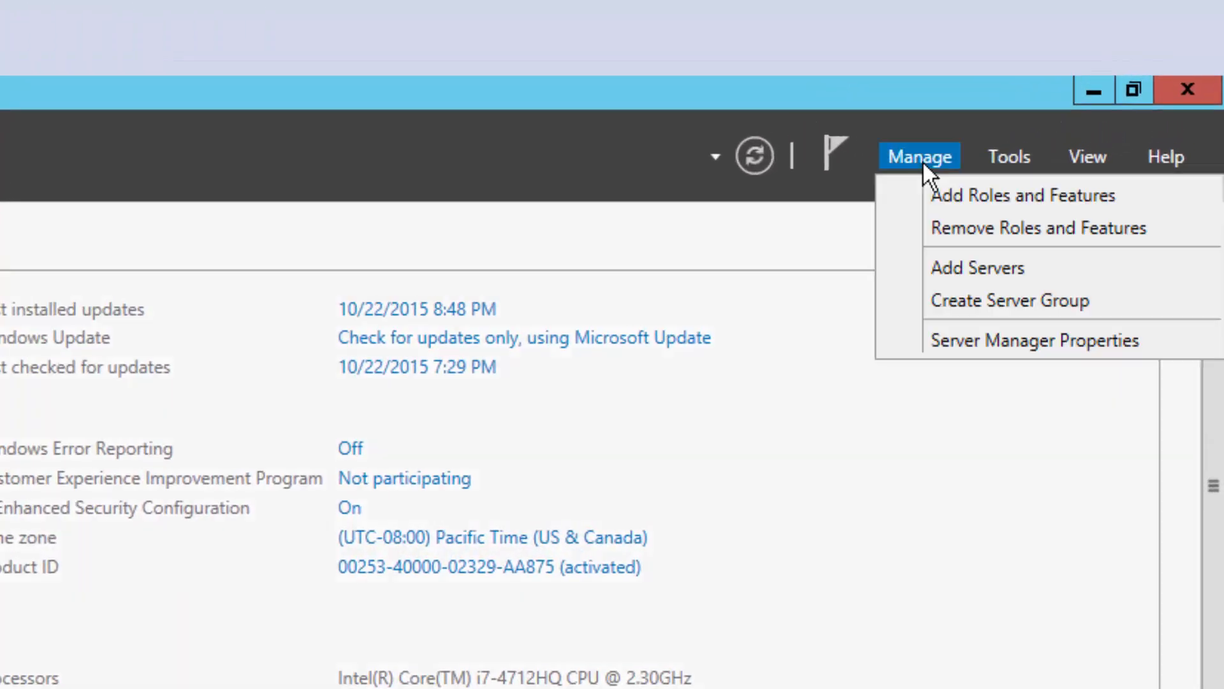
{"action": "left_click", "coordinate": [954, 194]}
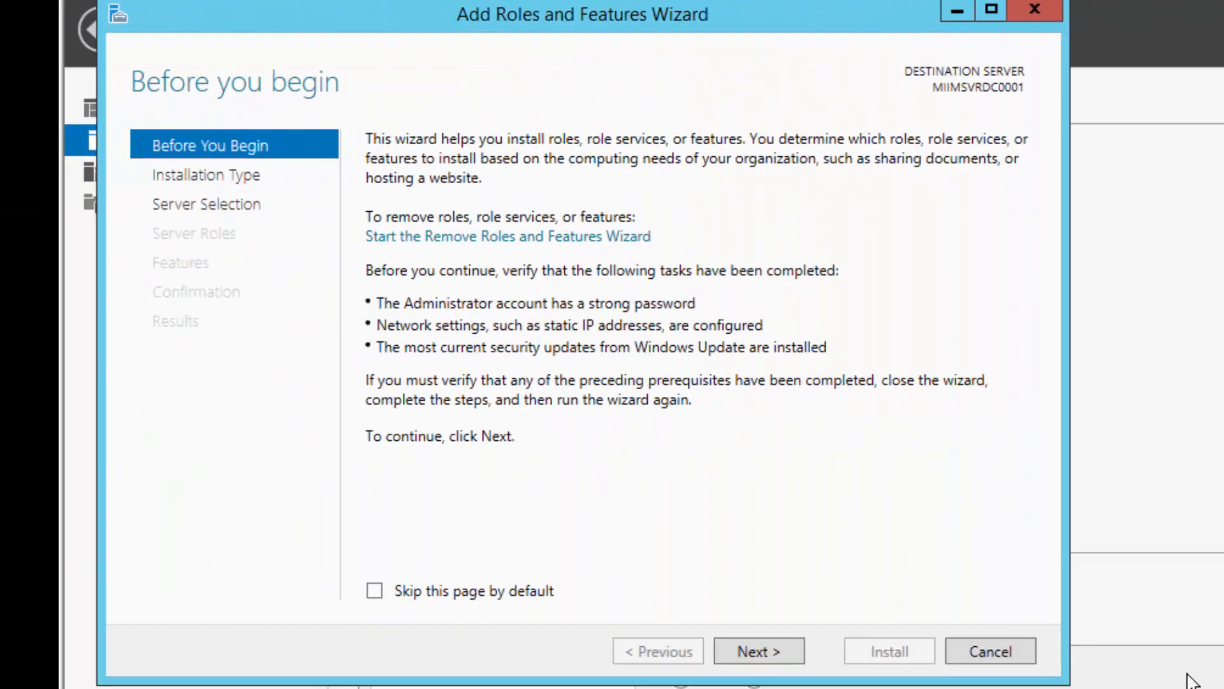
{"action": "left_click", "coordinate": [753, 649]}
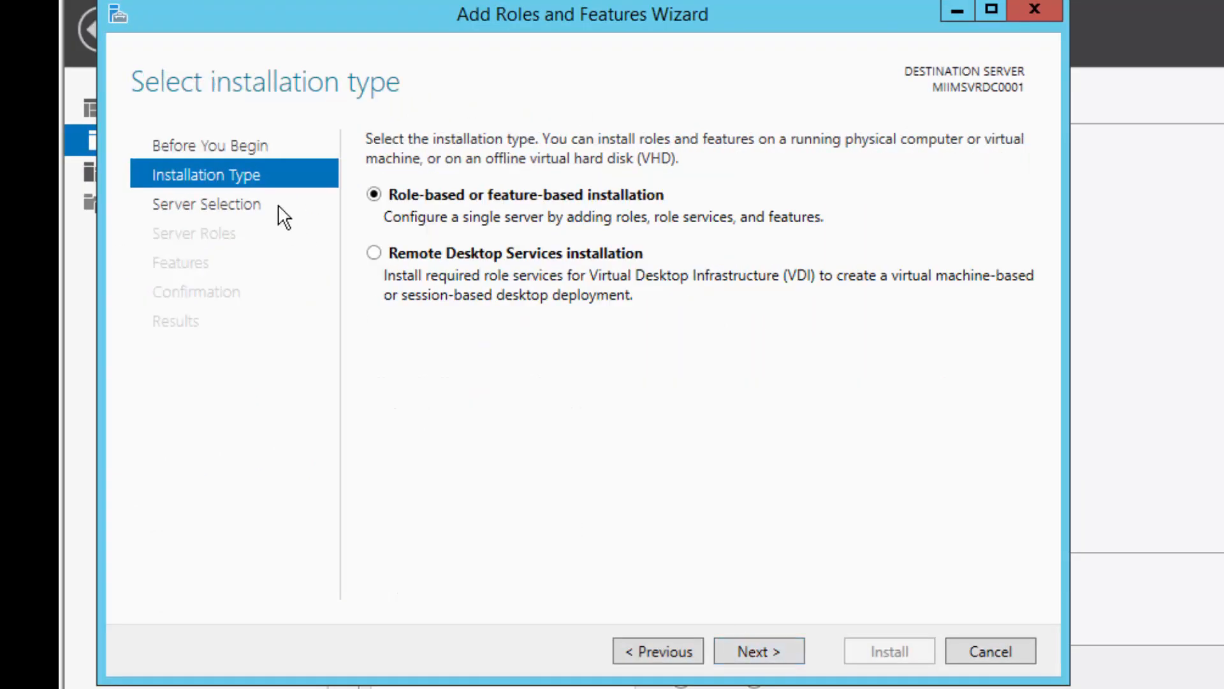
{"action": "left_click", "coordinate": [752, 645]}
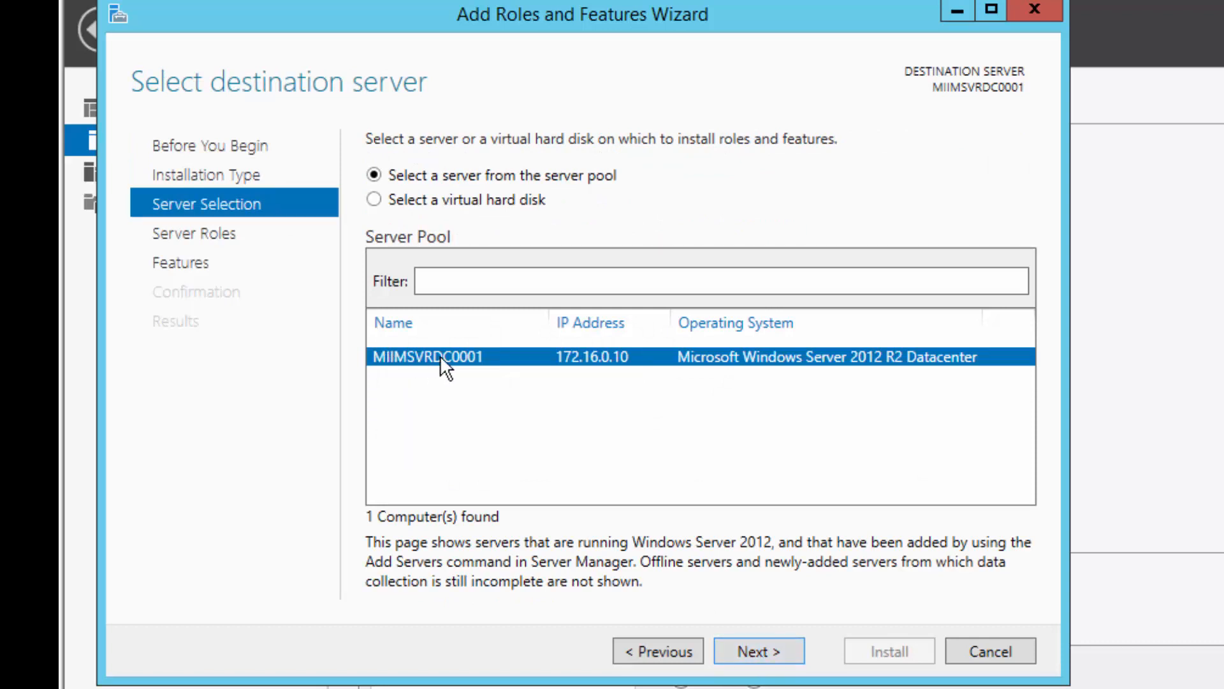
{"action": "left_click", "coordinate": [765, 648]}
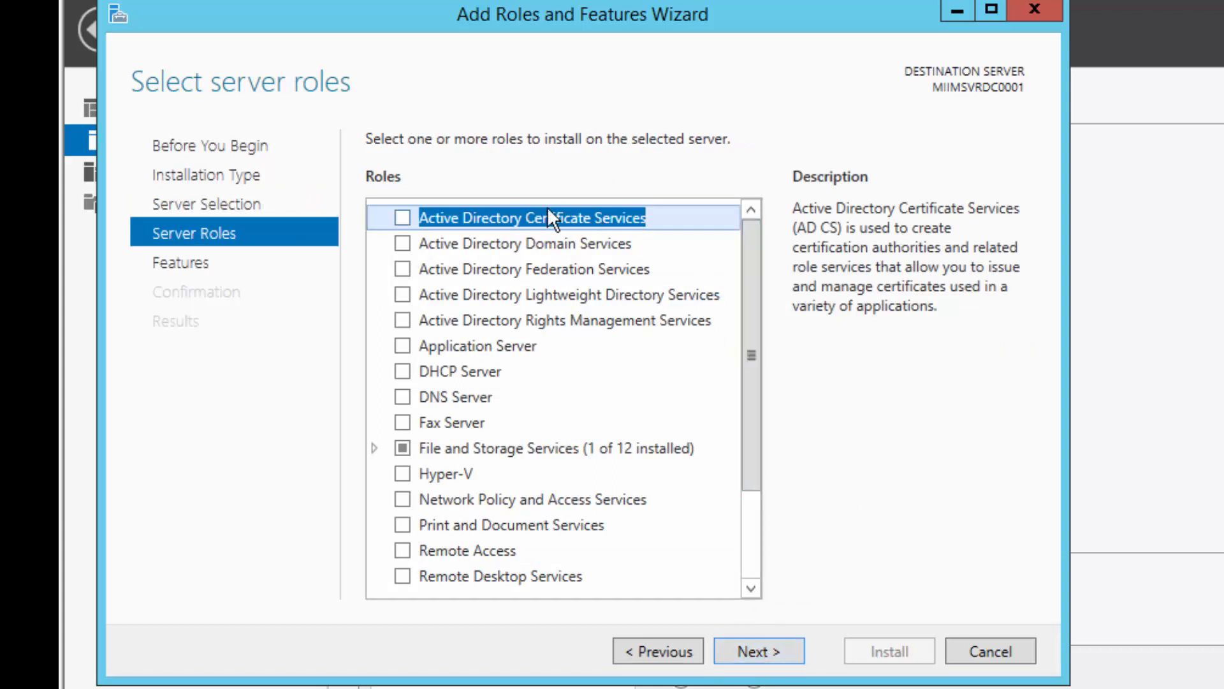
Step: Select the Active Directory Domain Services role with its required features and management tools, and advance to the installation confirmation
{"action": "left_click", "coordinate": [400, 247]}
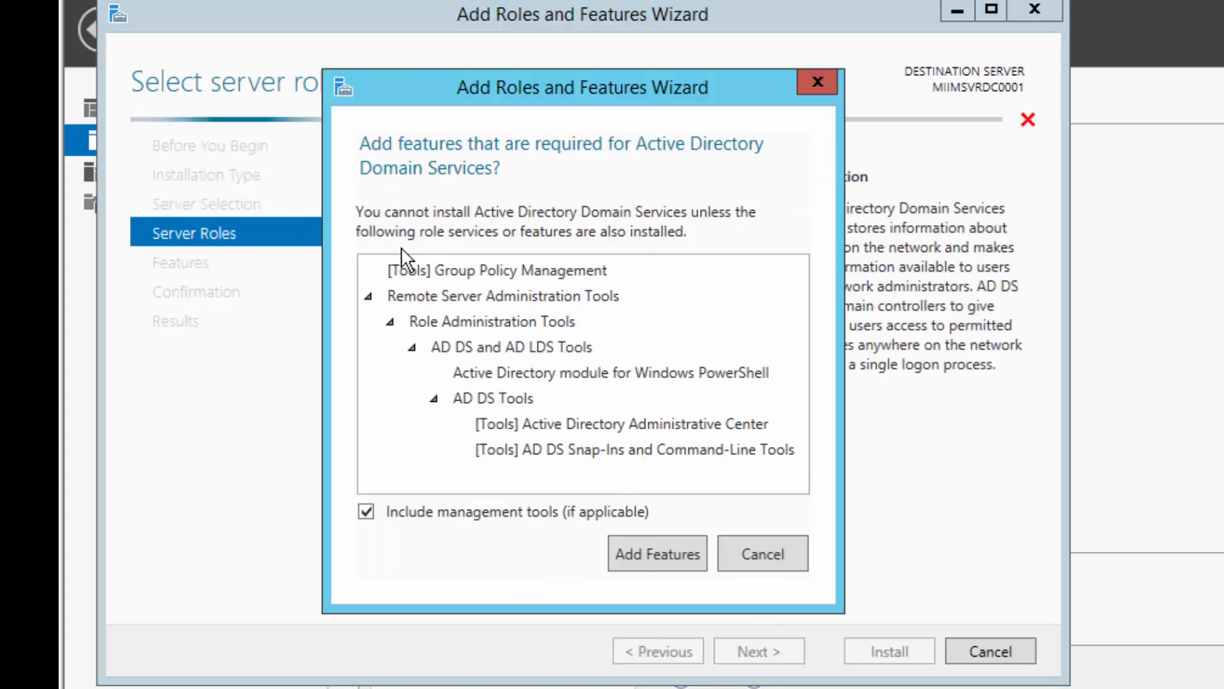
{"action": "left_click", "coordinate": [645, 555]}
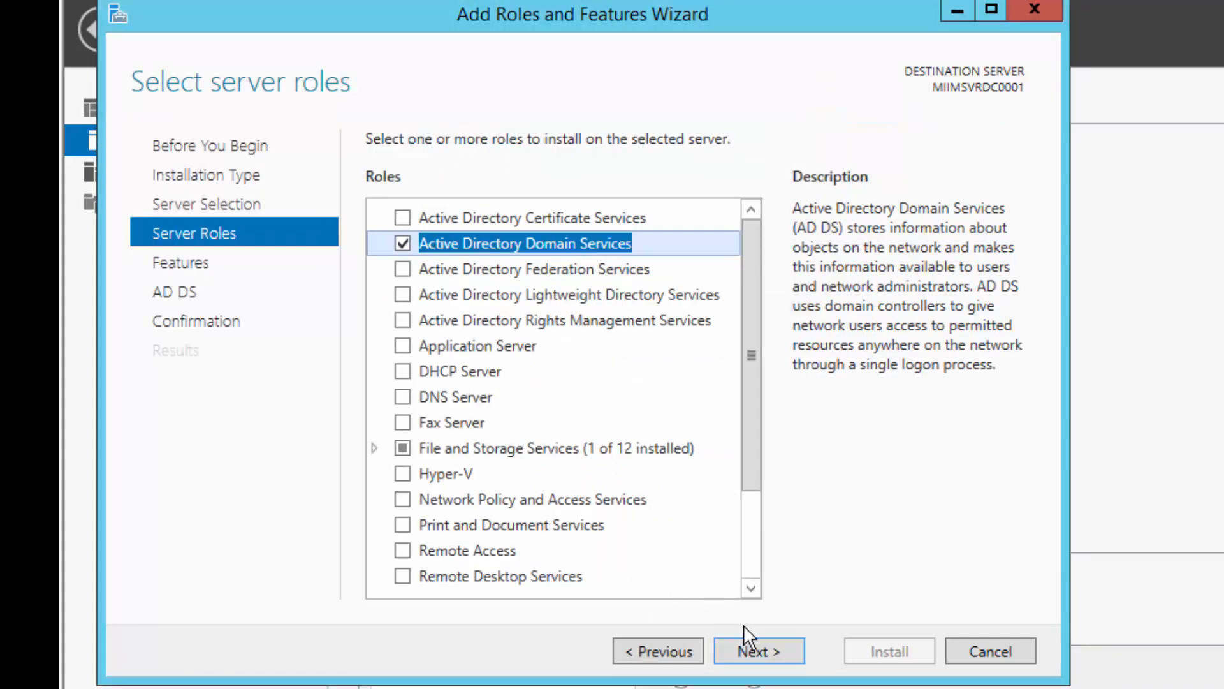
{"action": "left_click", "coordinate": [769, 649]}
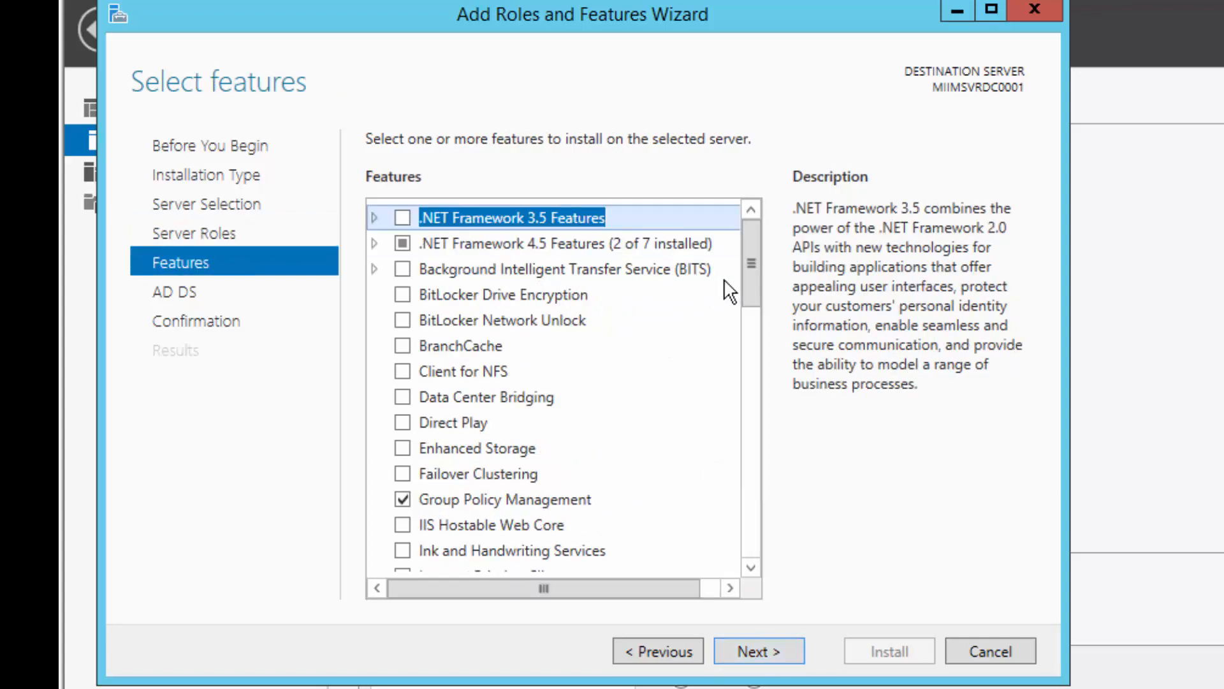
{"action": "left_click", "coordinate": [779, 649]}
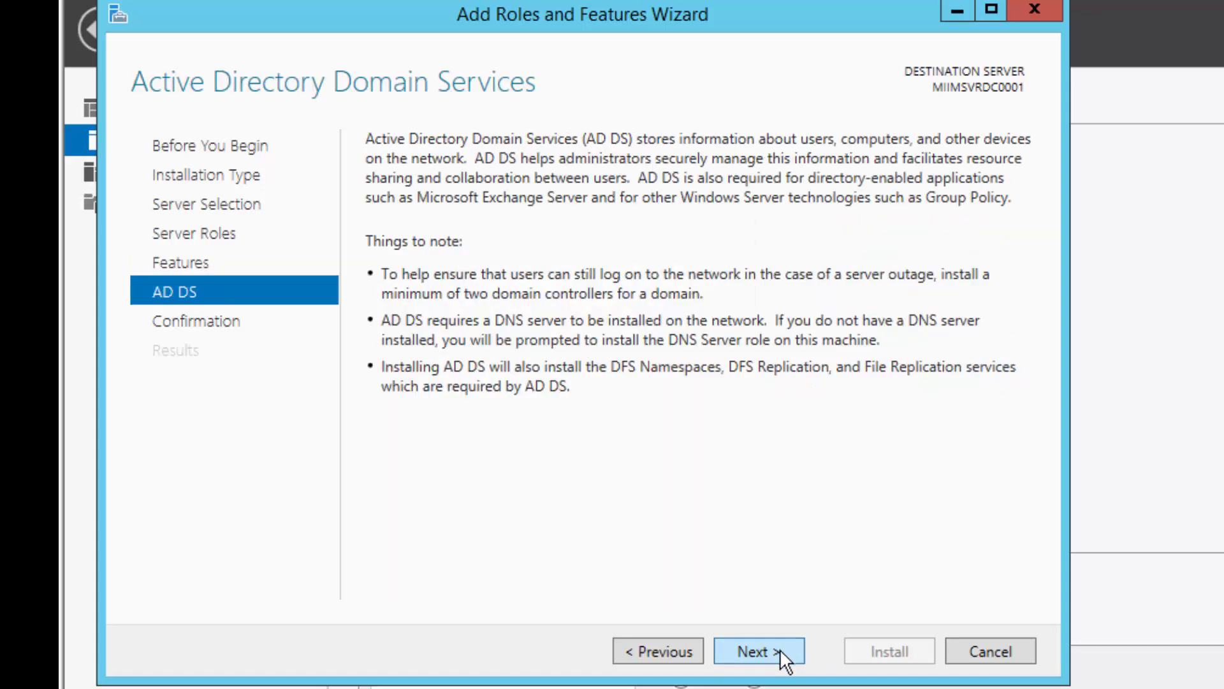
{"action": "left_click", "coordinate": [780, 649]}
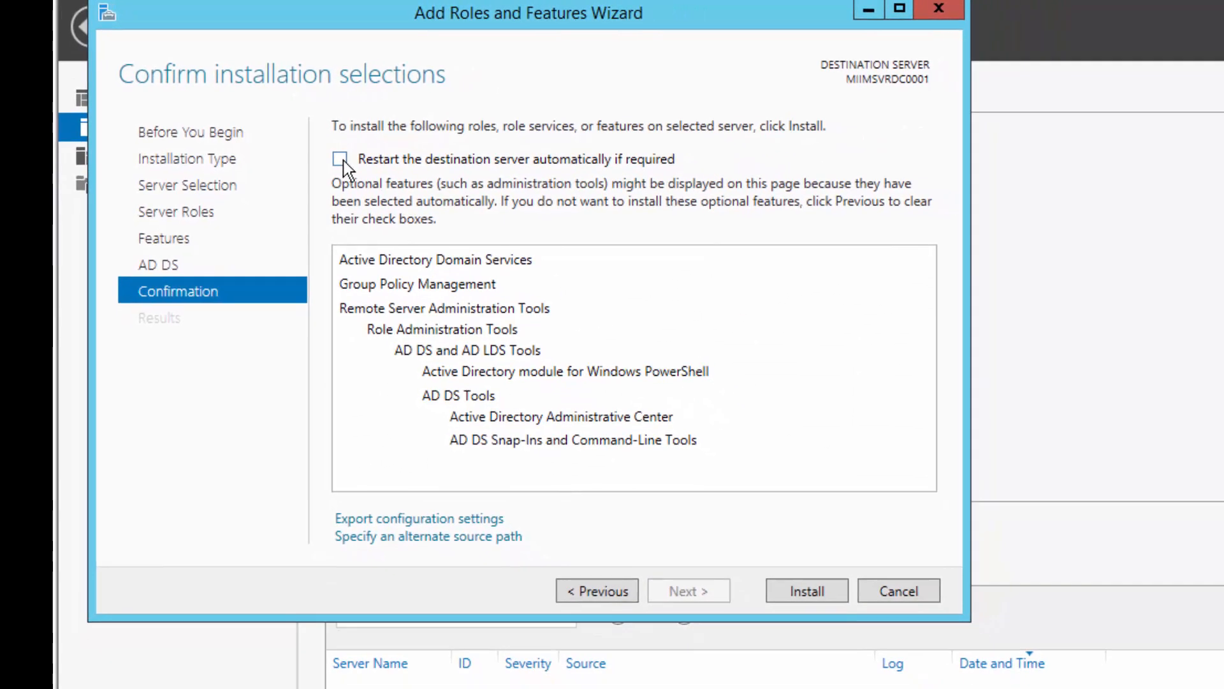
Step: Allow automatic restarts of the destination server if required and start the role installation on MIIMSVRDC0001
{"action": "left_click", "coordinate": [339, 160]}
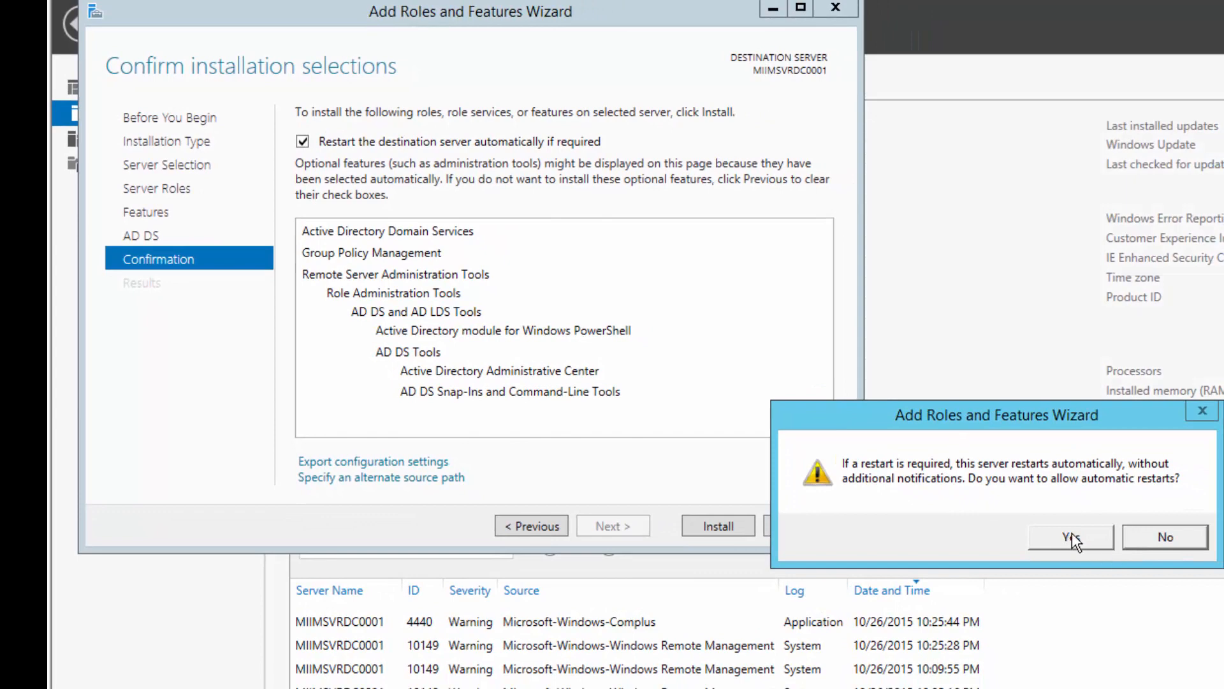
{"action": "left_click", "coordinate": [1072, 533]}
{"action": "left_click", "coordinate": [717, 525]}
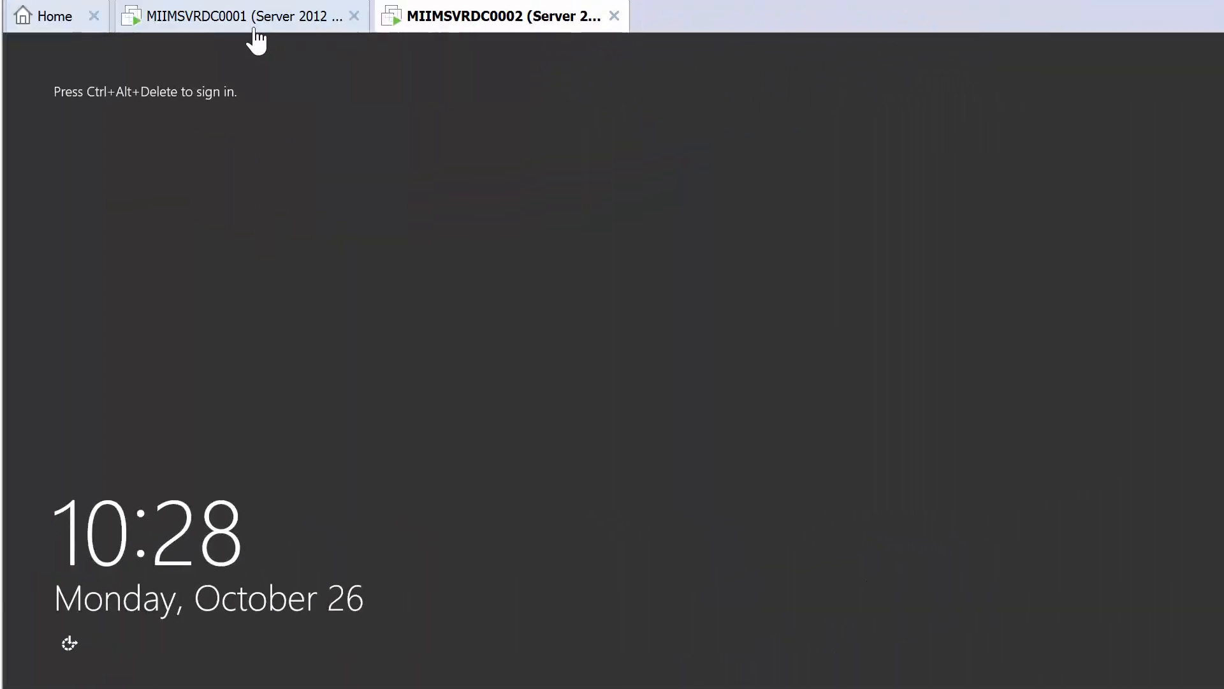
Step: Switch to the MIIMSVRDC0002 virtual machine and sign in as Administrator with the account password
{"action": "key", "text": "ctrl+alt+Insert"}
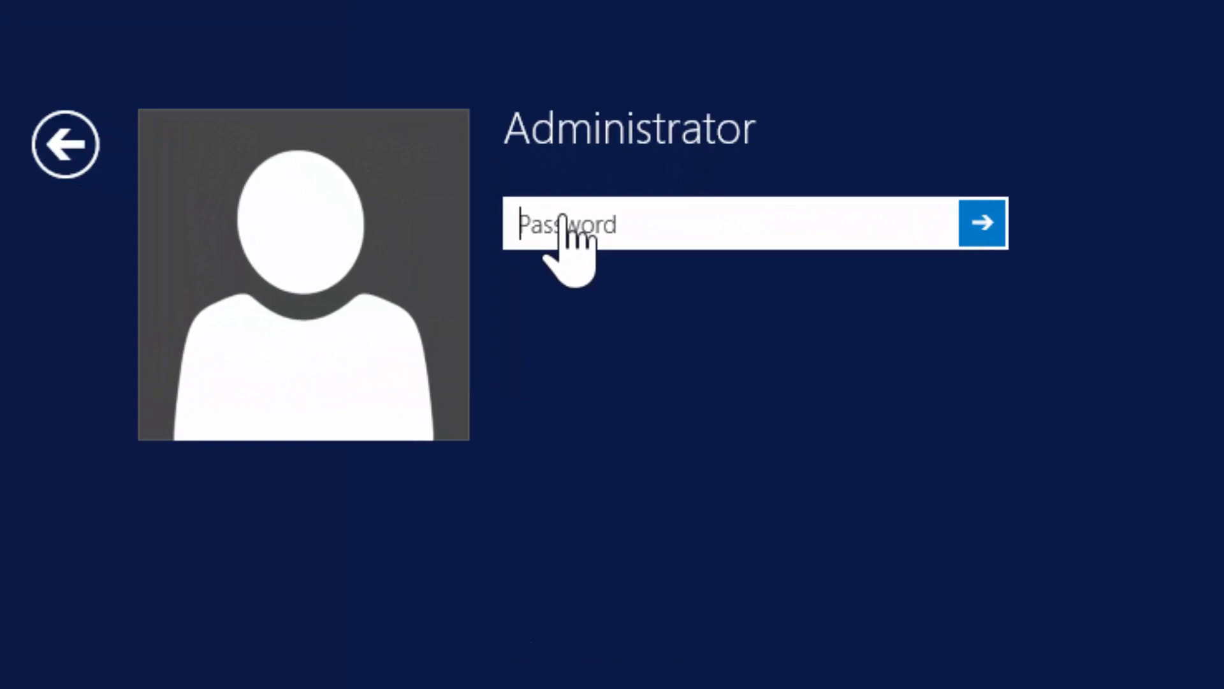
{"action": "type", "text": "****"}
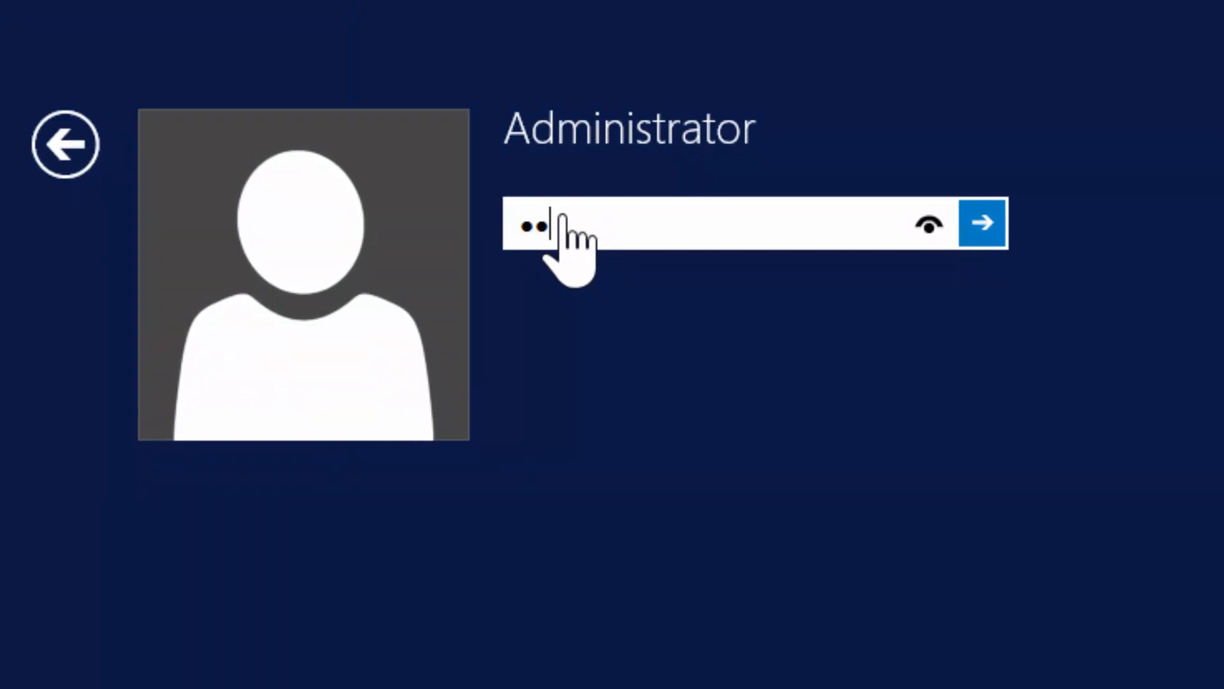
{"action": "type", "text": "*******"}
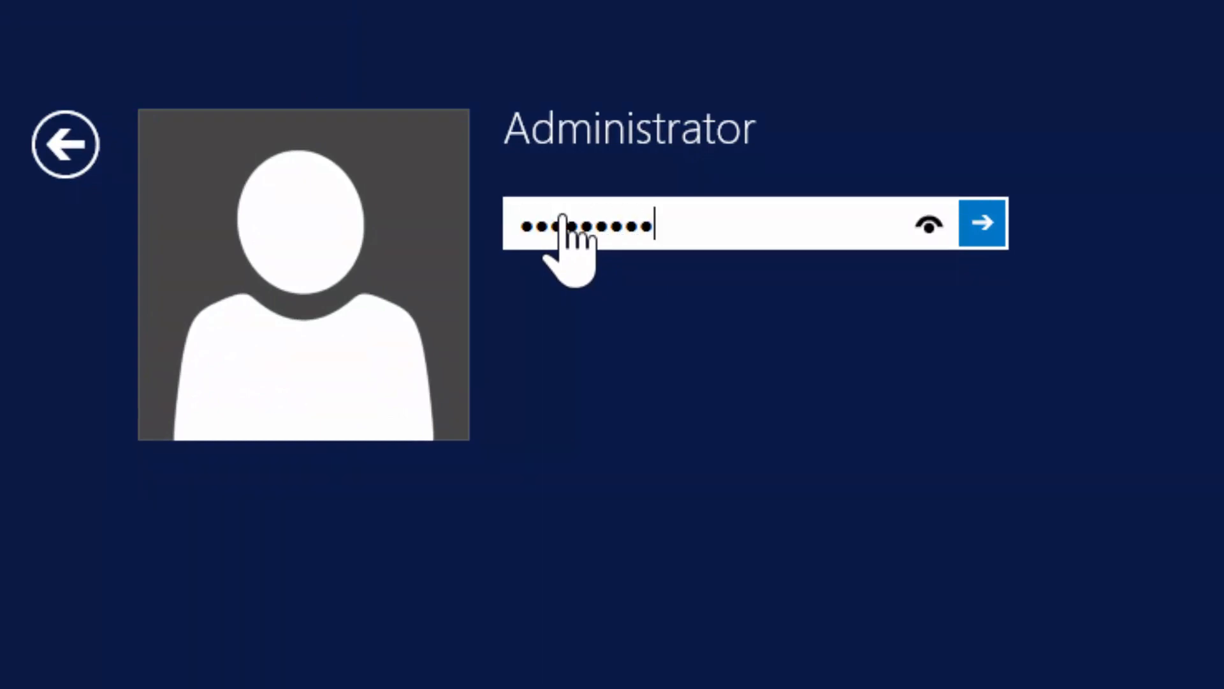
{"action": "type", "text": "*"}
{"action": "key", "text": "Return"}
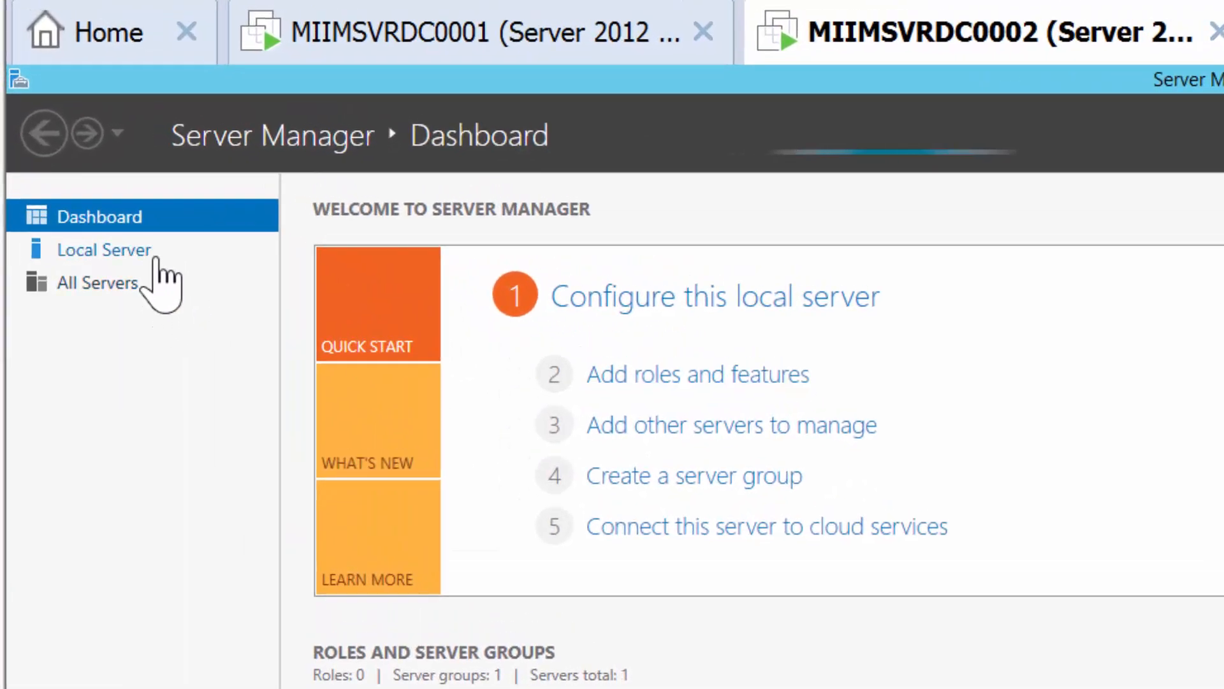
Step: Set the local server's Ethernet0 IPv4 address to 172.16.0.11, subnet mask 255.255.240.0, gateway 172.16.0.1 and preferred DNS server 172.16.0.10
{"action": "left_click", "coordinate": [136, 257]}
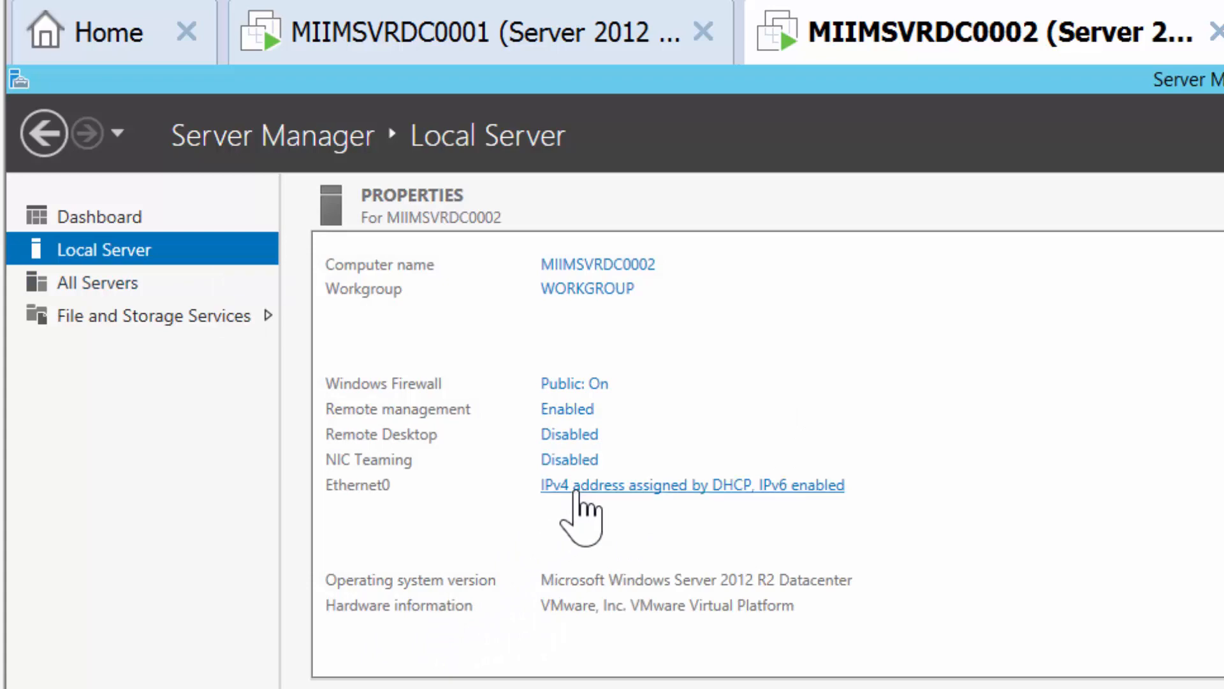
{"action": "left_click", "coordinate": [575, 492]}
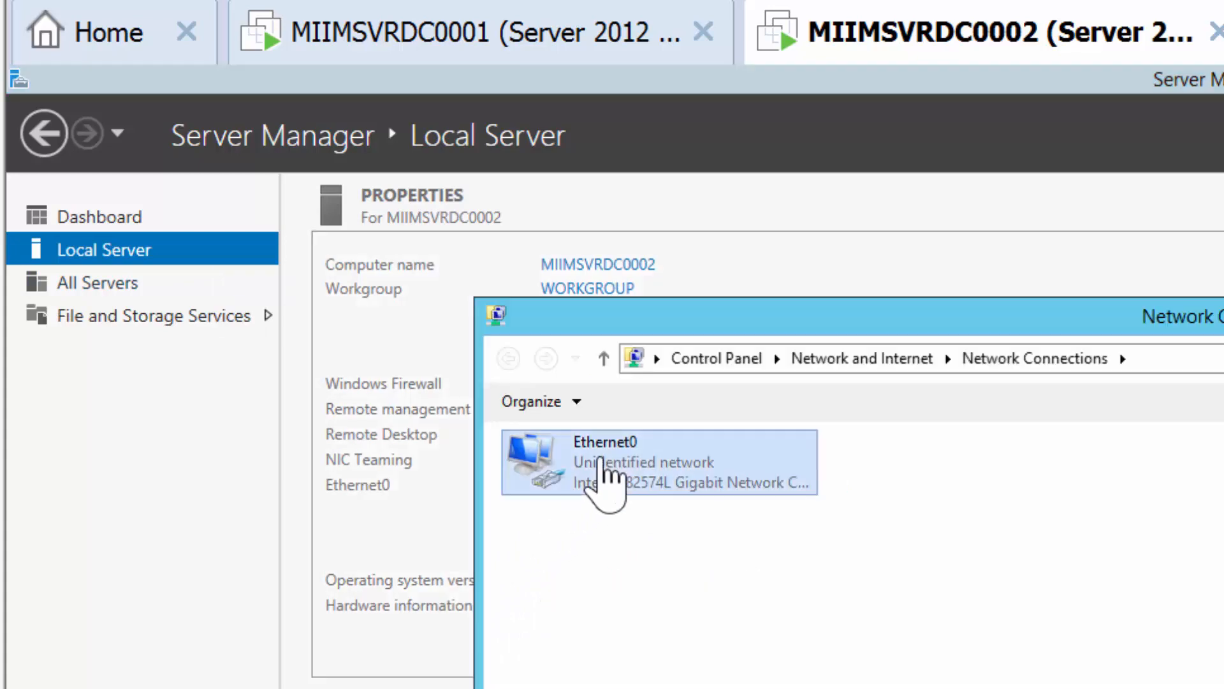
{"action": "right_click", "coordinate": [598, 488]}
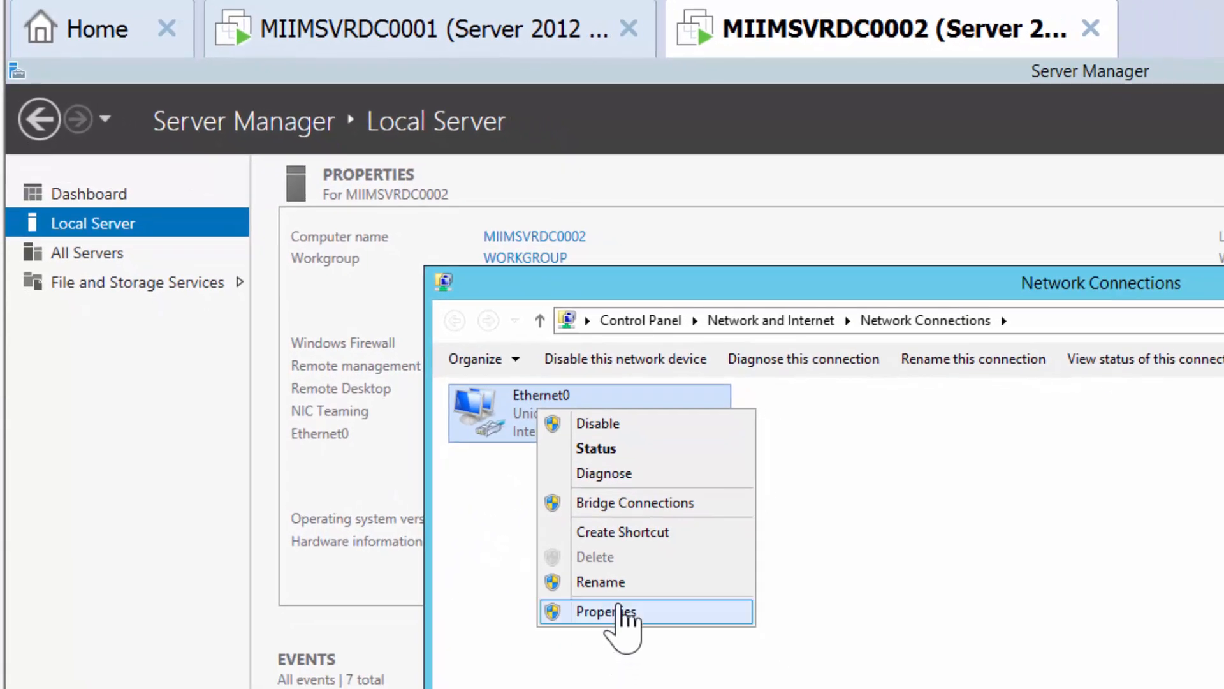
{"action": "left_click", "coordinate": [656, 657]}
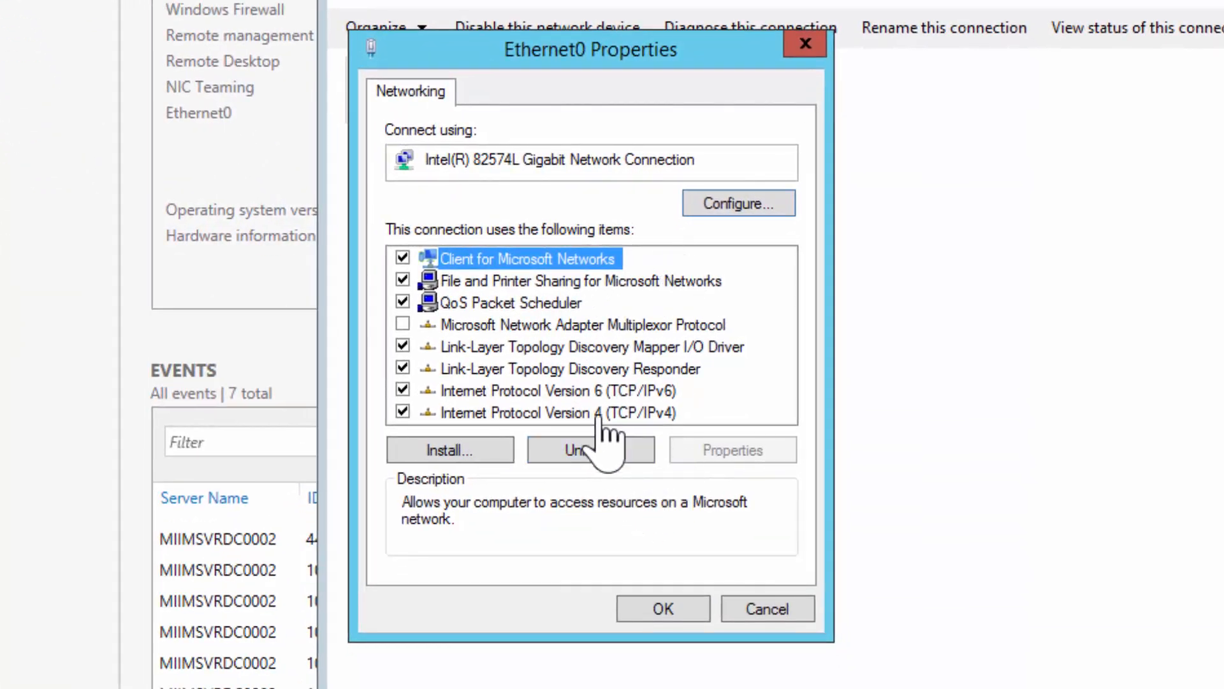
{"action": "left_click", "coordinate": [649, 603]}
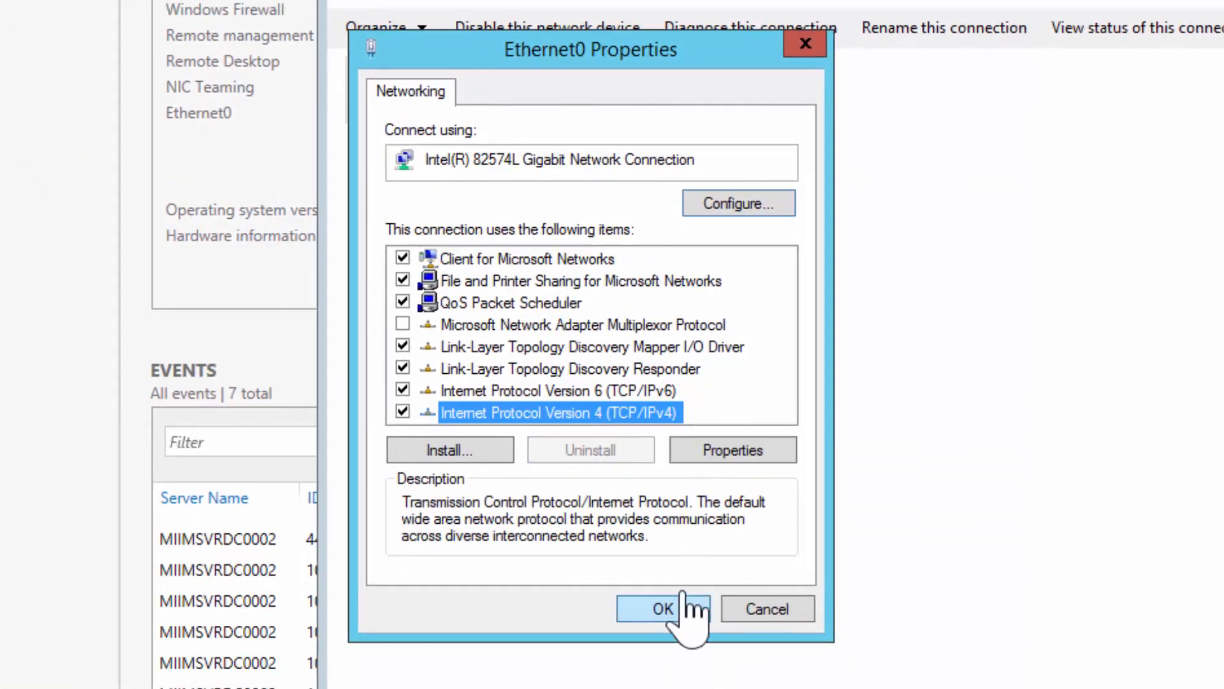
{"action": "left_click", "coordinate": [750, 454]}
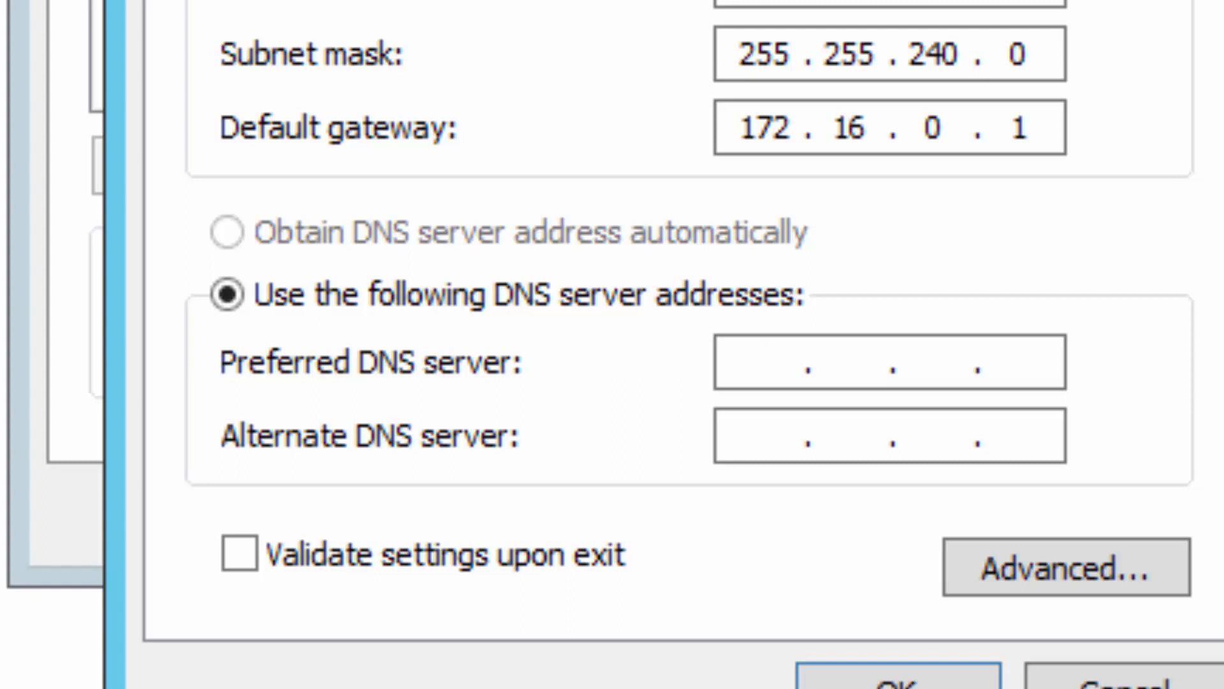
{"action": "type", "text": "172.16.0.10"}
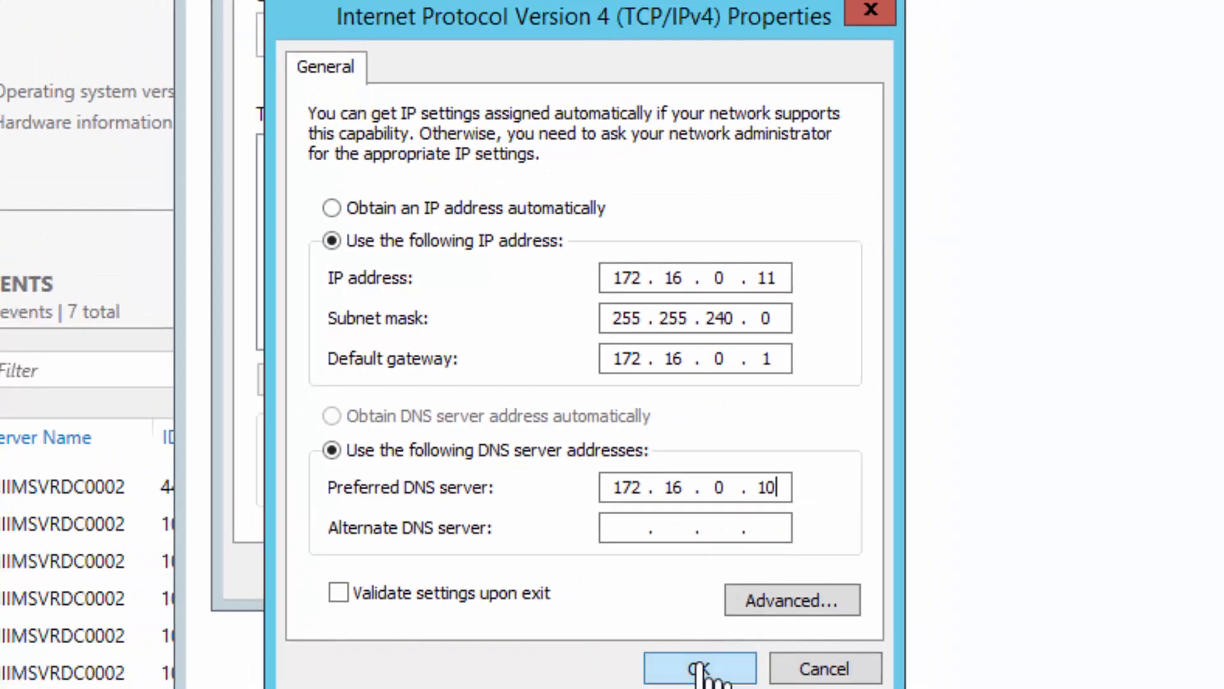
{"action": "left_click", "coordinate": [700, 670]}
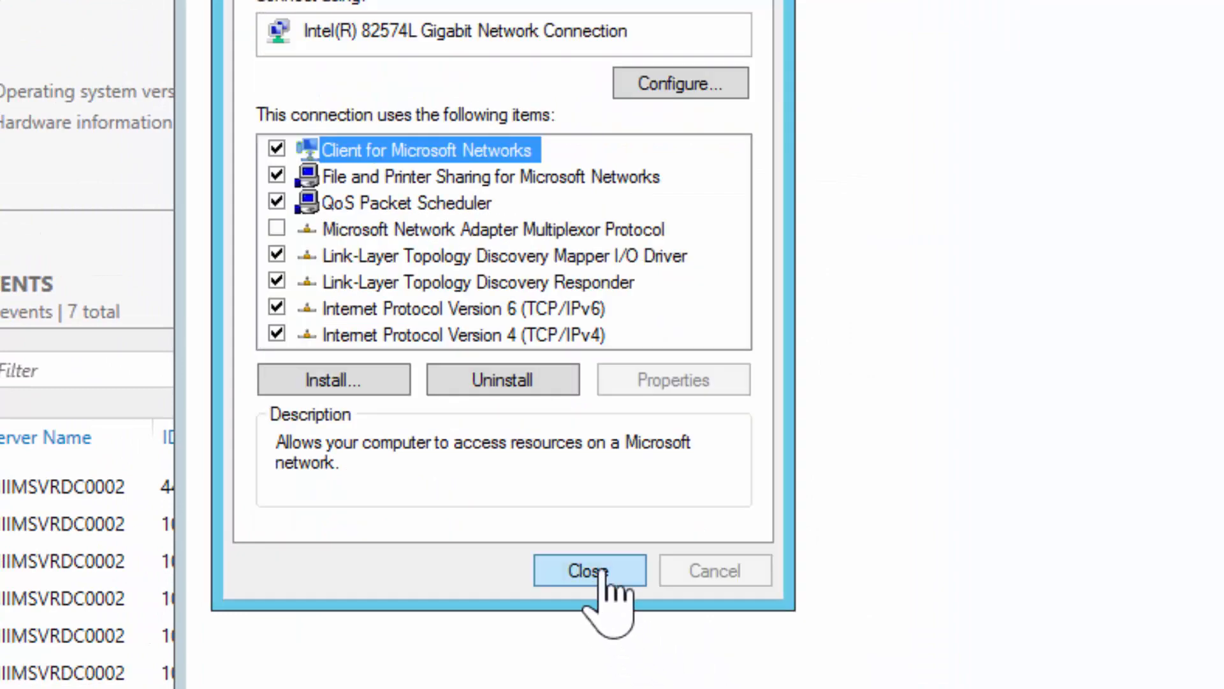
Step: Close the Ethernet0 properties, allow device discovery on Network 2 and close the network connections window
{"action": "left_click", "coordinate": [588, 571]}
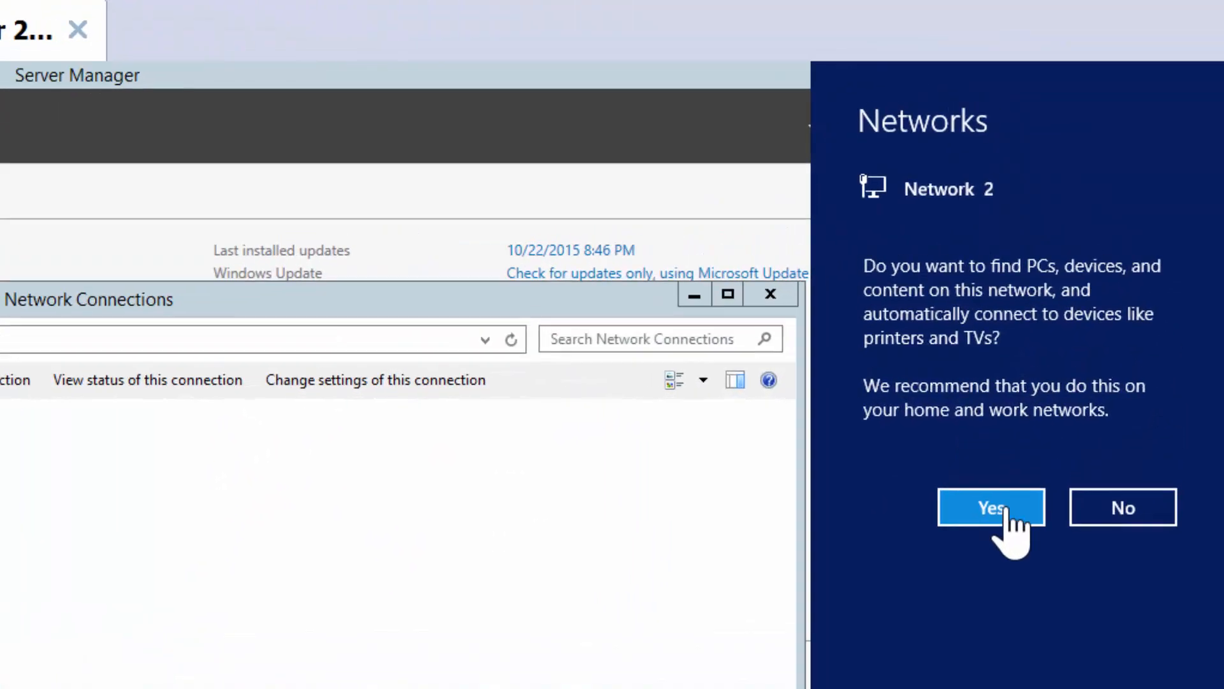
{"action": "left_click", "coordinate": [993, 537]}
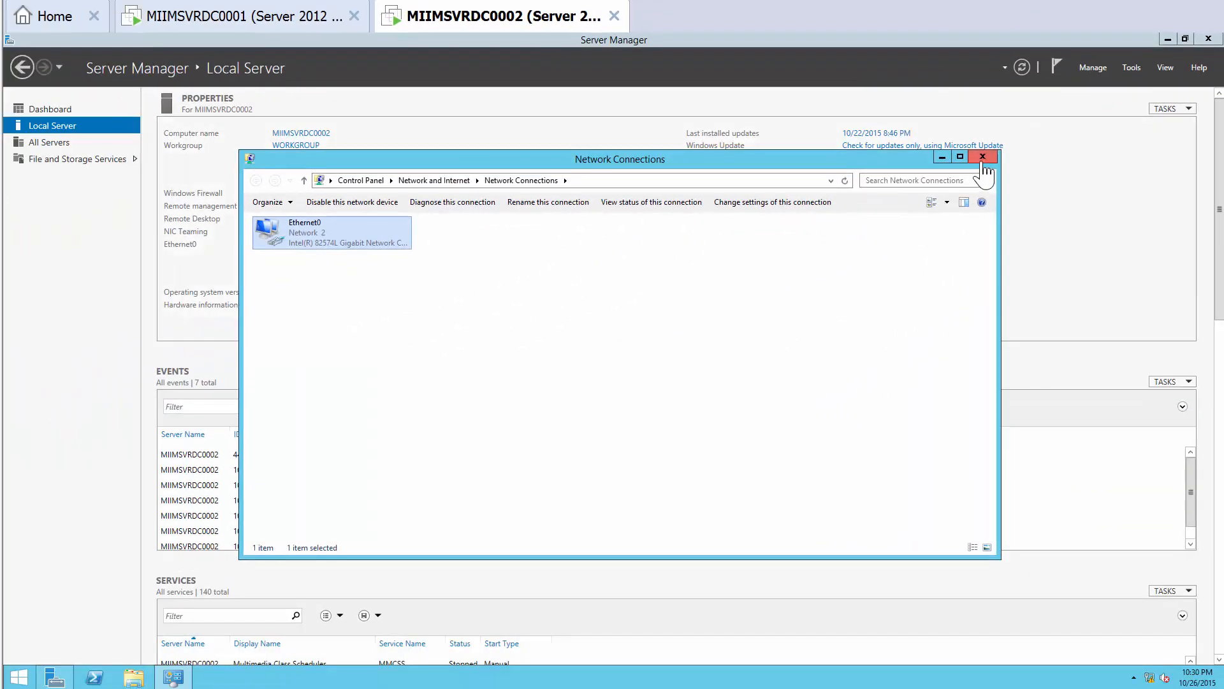
{"action": "left_click", "coordinate": [983, 158]}
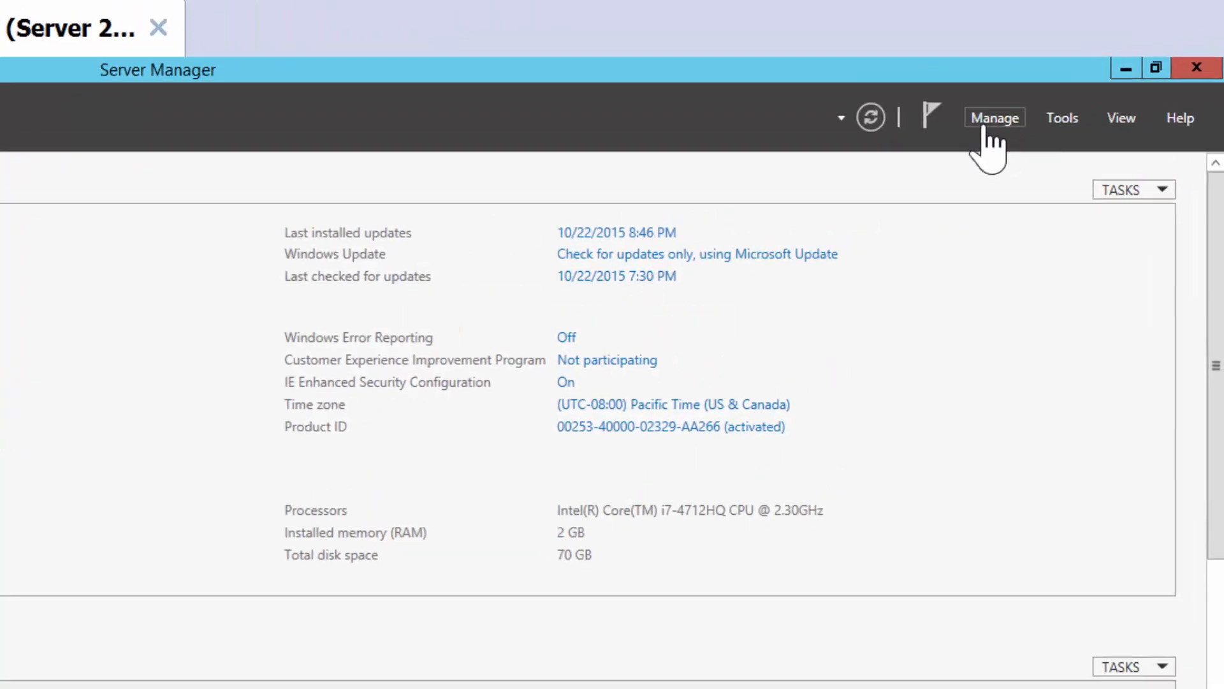
Step: Start adding roles and features with a role-based or feature-based installation, targeting MIIMSVRDC0002 from the server pool
{"action": "left_click", "coordinate": [992, 119]}
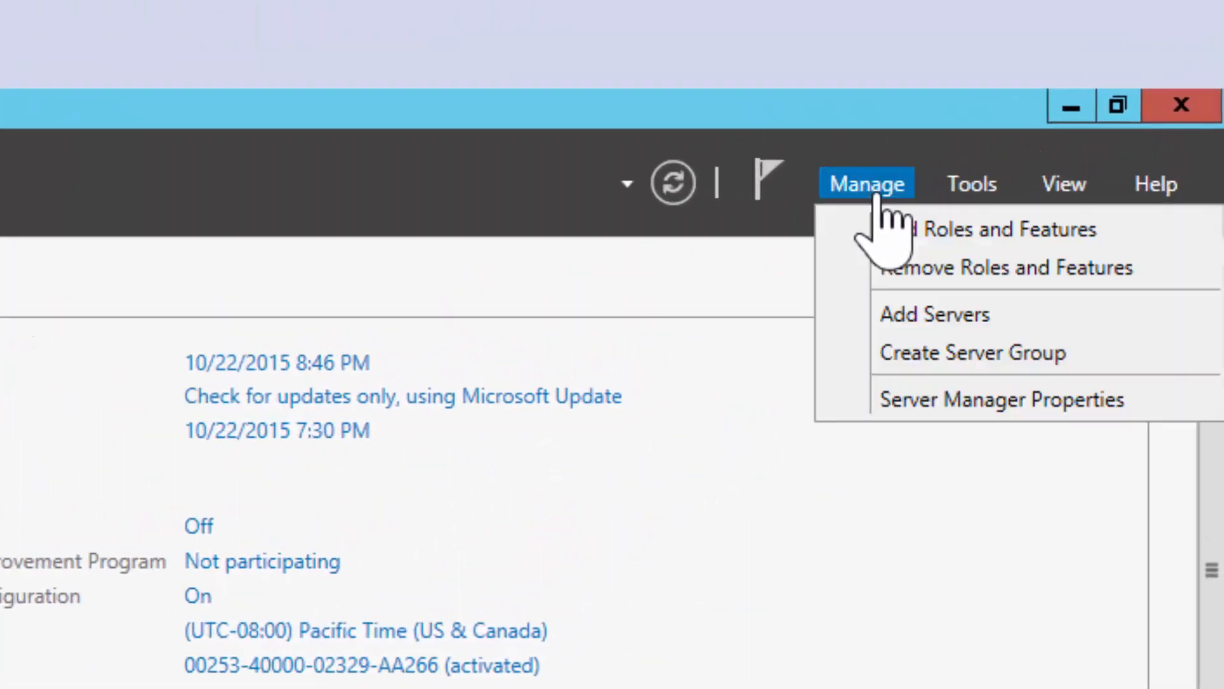
{"action": "left_click", "coordinate": [1044, 220]}
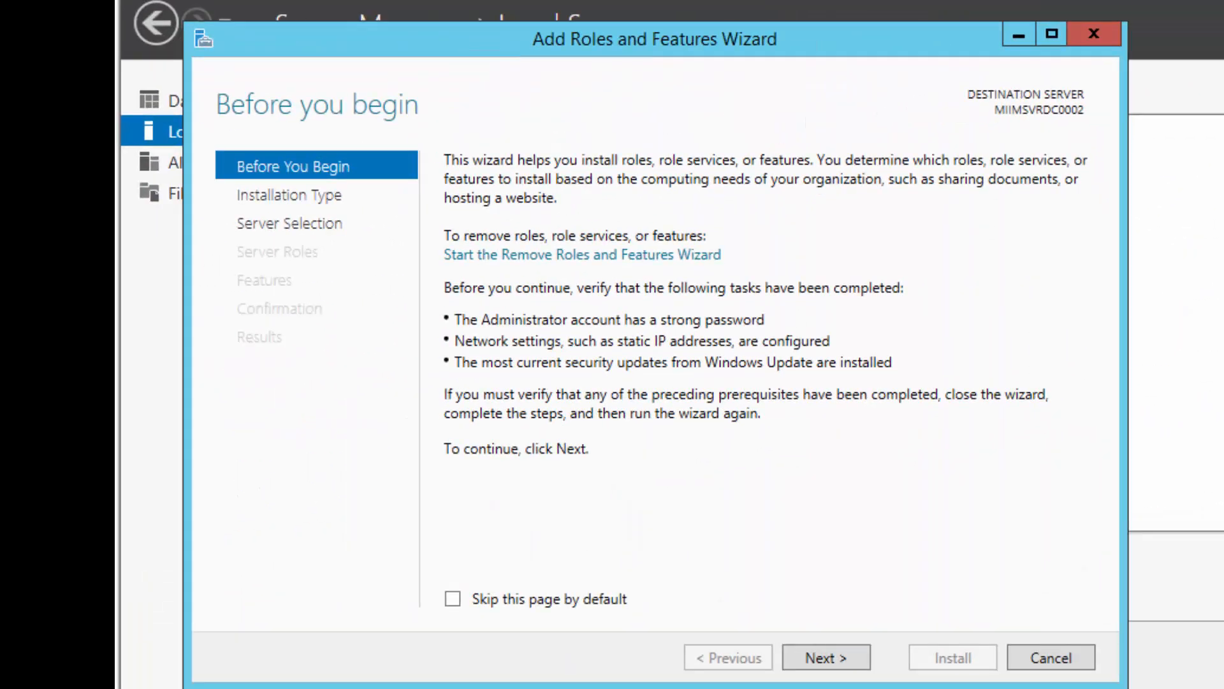
{"action": "left_click", "coordinate": [828, 661]}
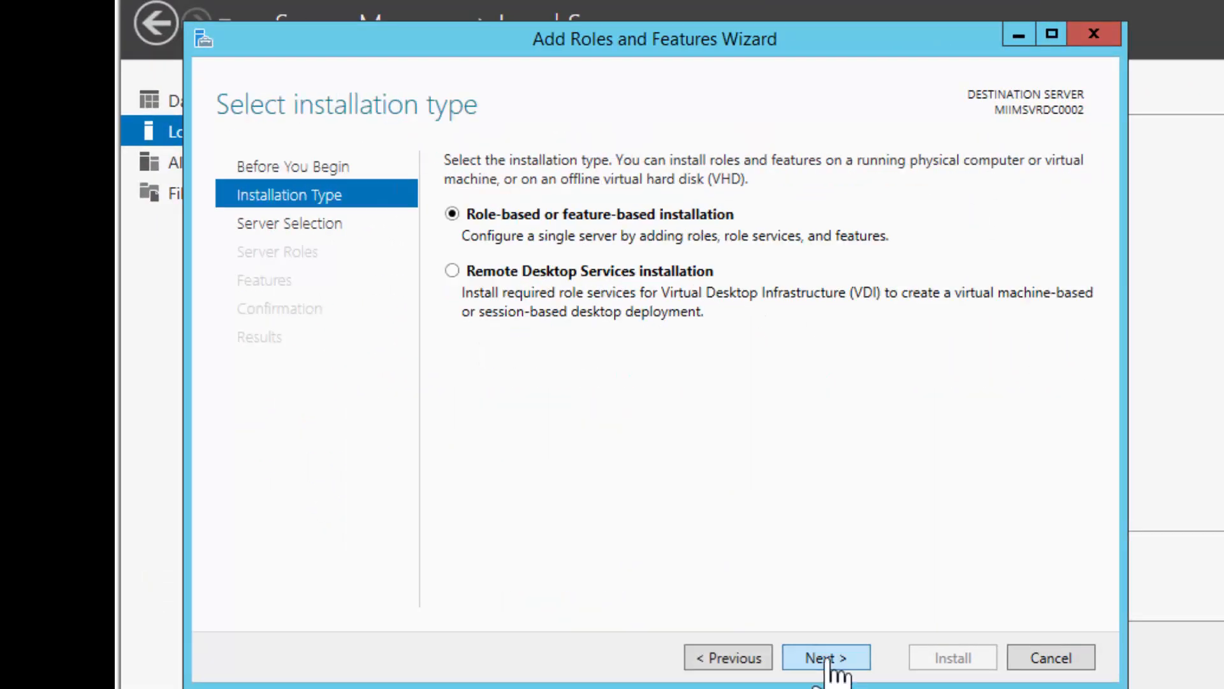
{"action": "left_click", "coordinate": [829, 662]}
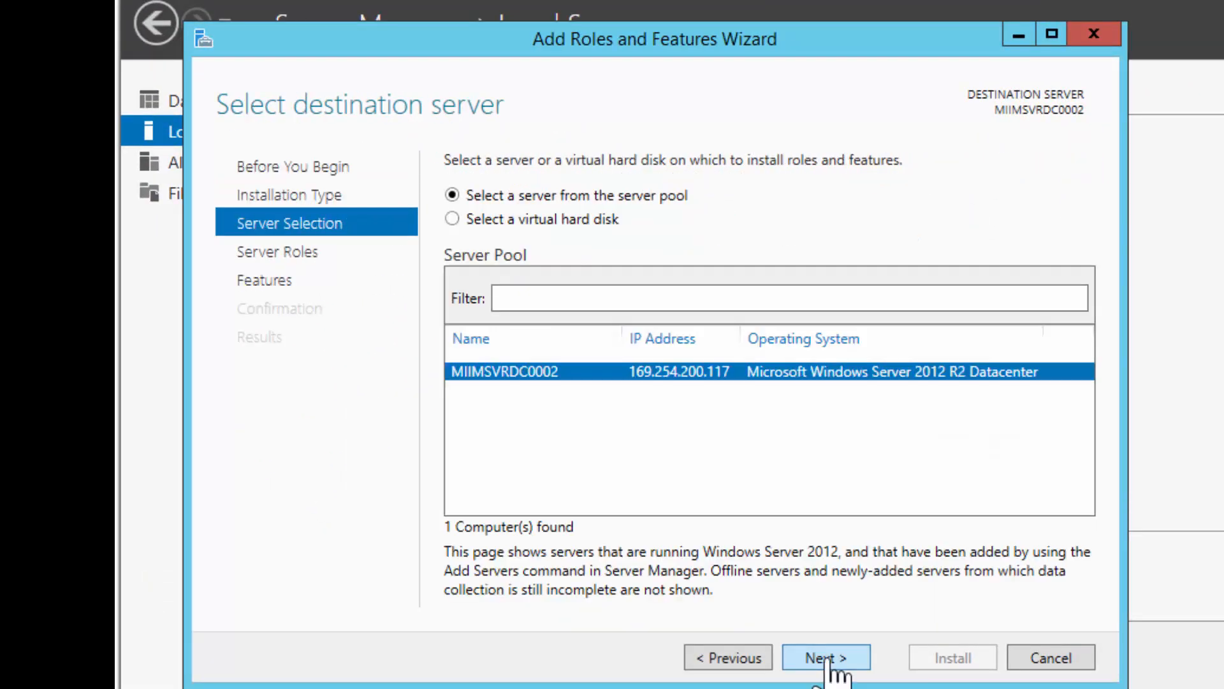
{"action": "left_click", "coordinate": [828, 662]}
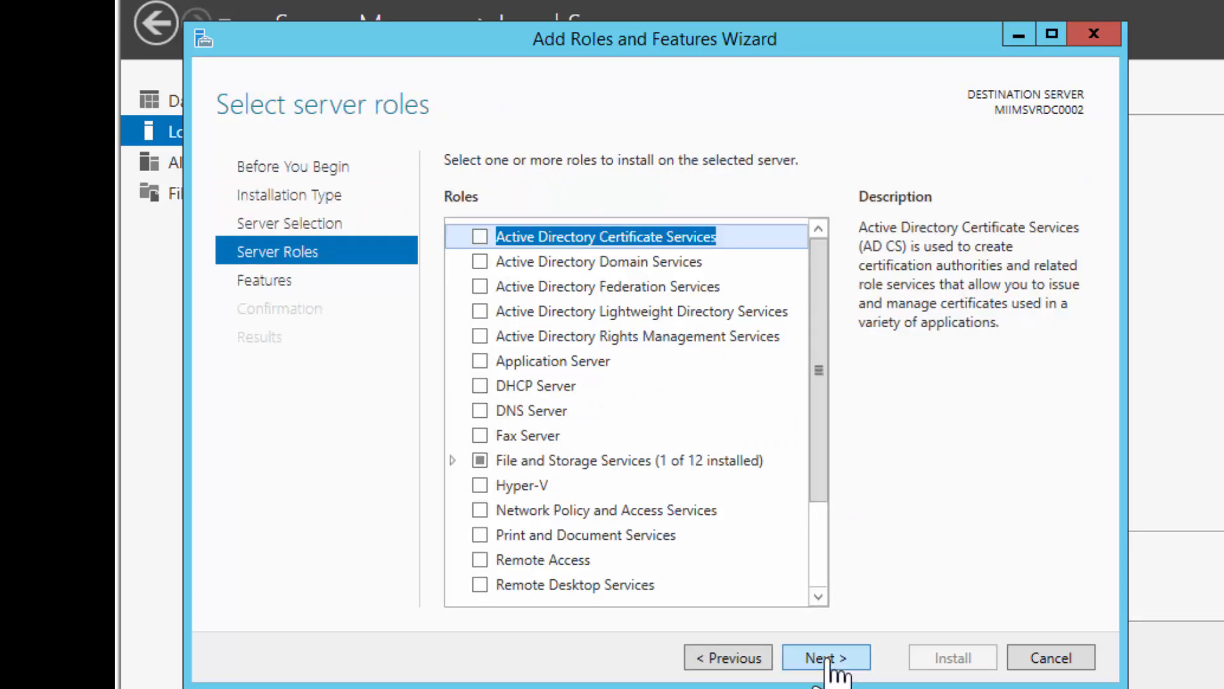
Step: Select the Active Directory Domain Services role for MIIMSVRDC0002 with its required features and management tools, and advance to the installation confirmation
{"action": "left_click", "coordinate": [481, 262]}
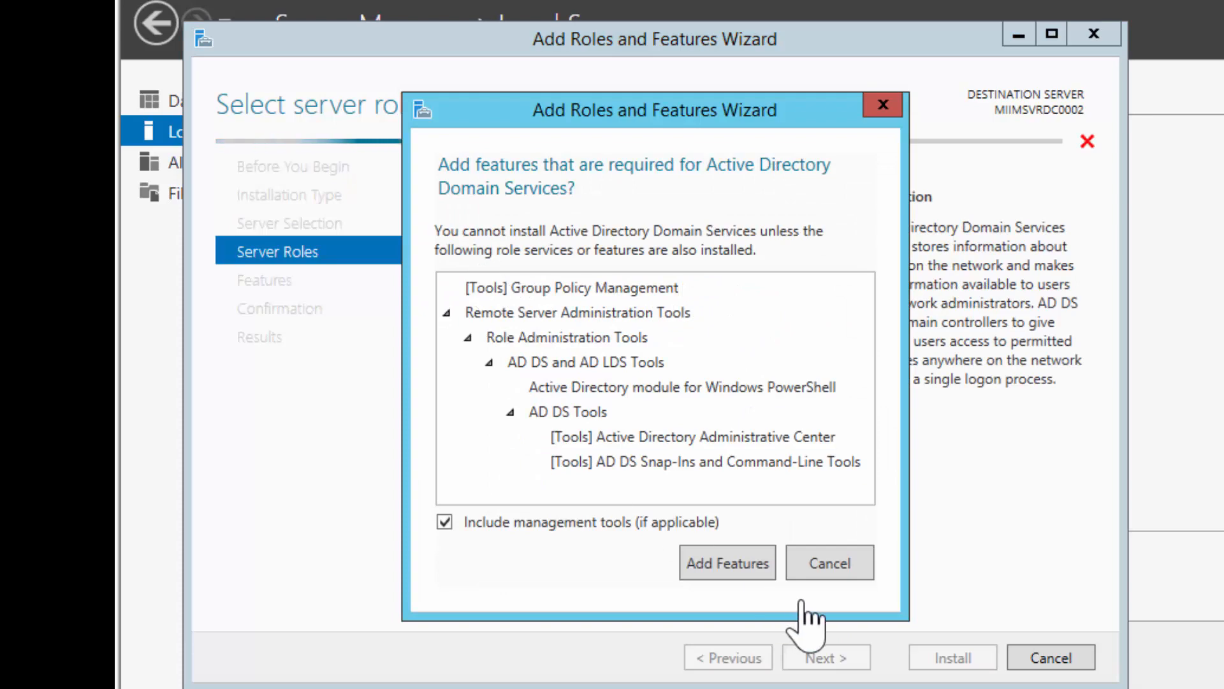
{"action": "left_click", "coordinate": [744, 573]}
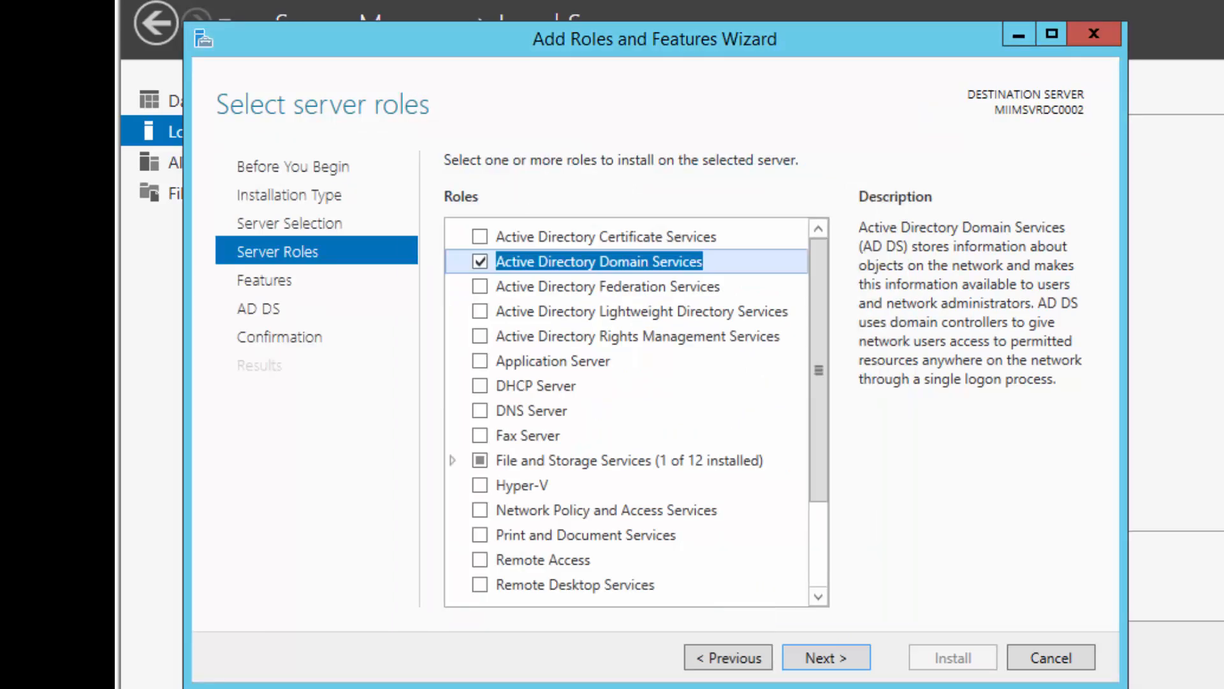
{"action": "left_click", "coordinate": [821, 658]}
{"action": "left_click", "coordinate": [822, 659]}
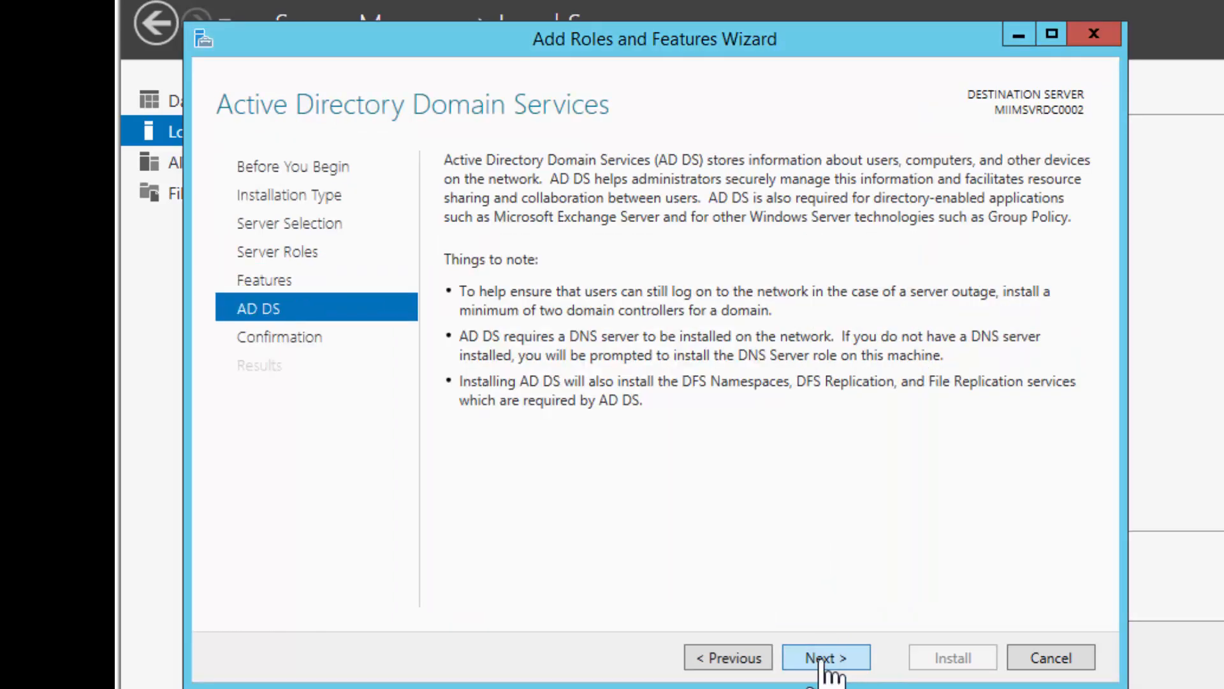
{"action": "left_click", "coordinate": [824, 664]}
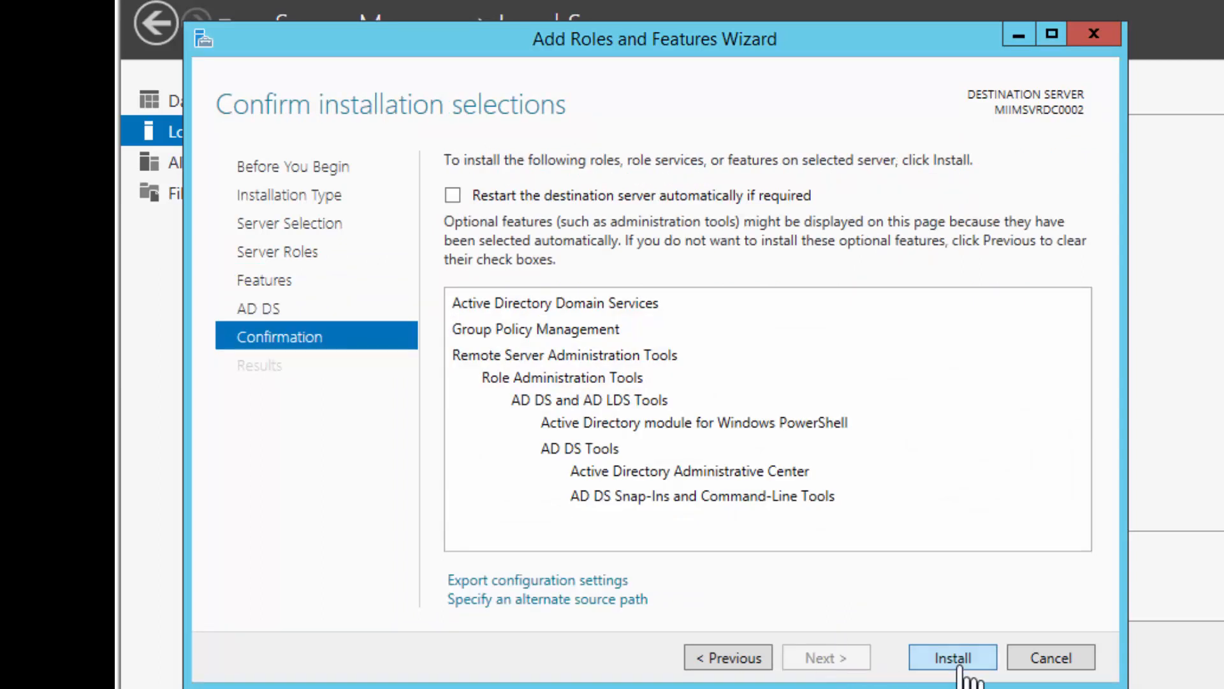
Step: Allow automatic restarts of the destination server if required and start the role installation on MIIMSVRDC0002
{"action": "left_click", "coordinate": [452, 195]}
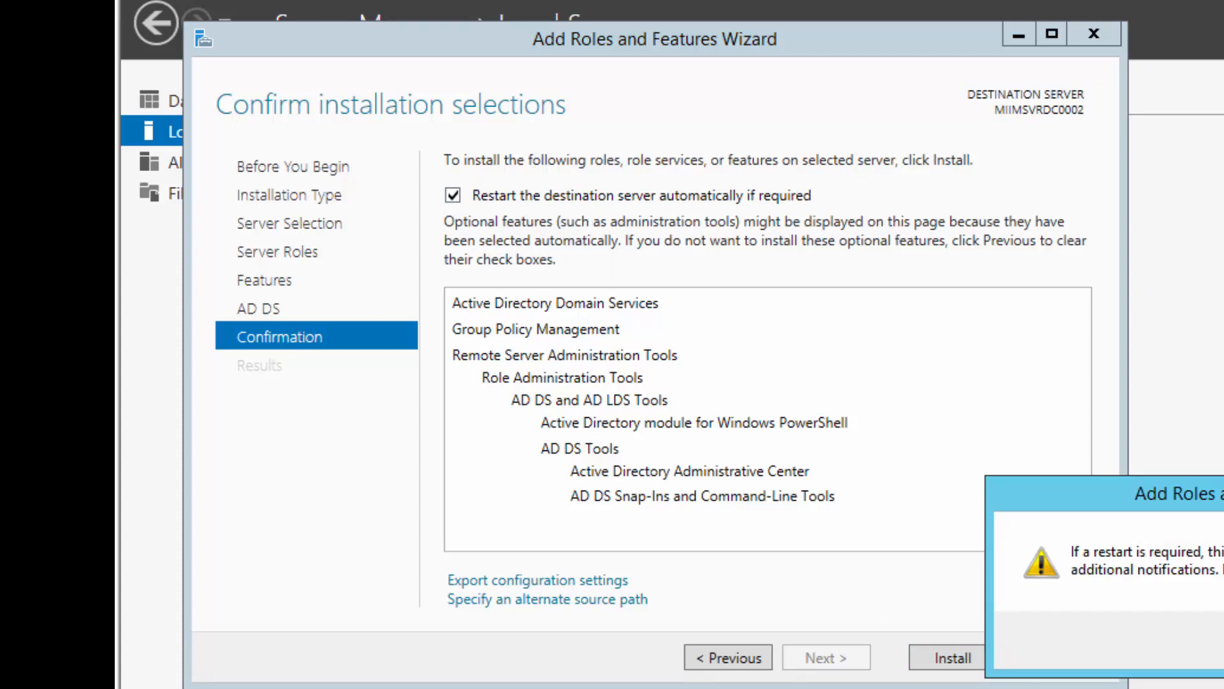
{"action": "left_click", "coordinate": [1075, 638]}
{"action": "left_click", "coordinate": [956, 662]}
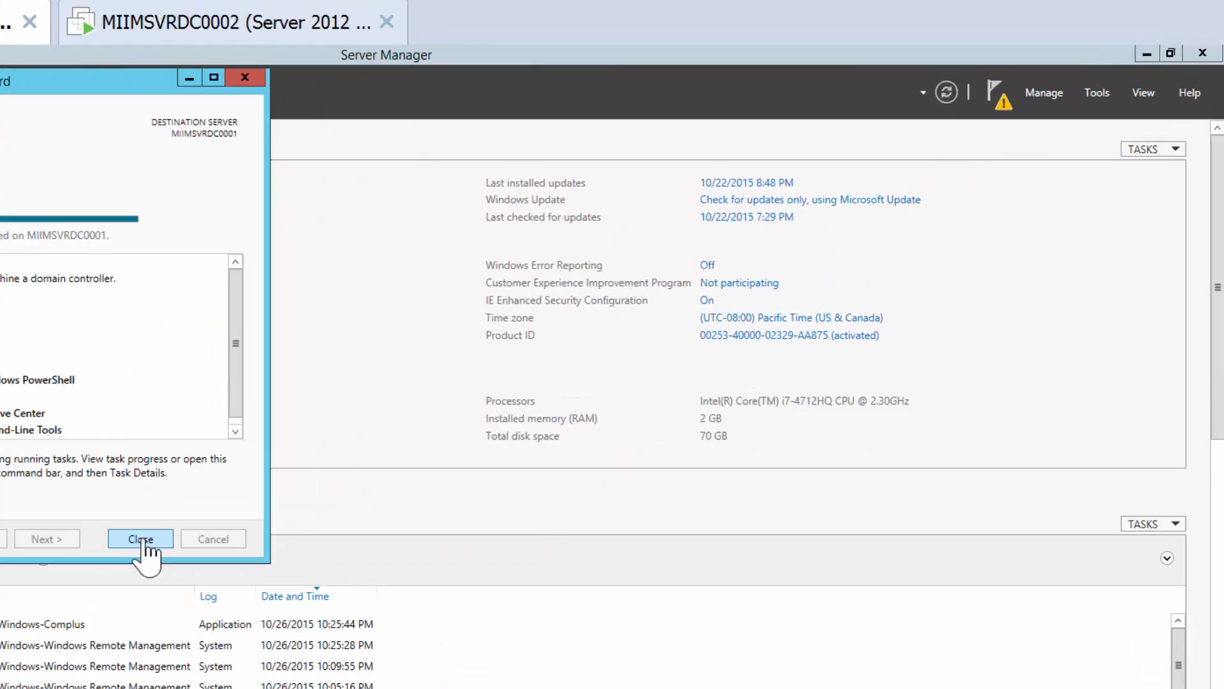
Step: Return to MIIMSVRDC0001, close its finished installation wizard and start promoting the server to a domain controller
{"action": "left_click", "coordinate": [924, 630]}
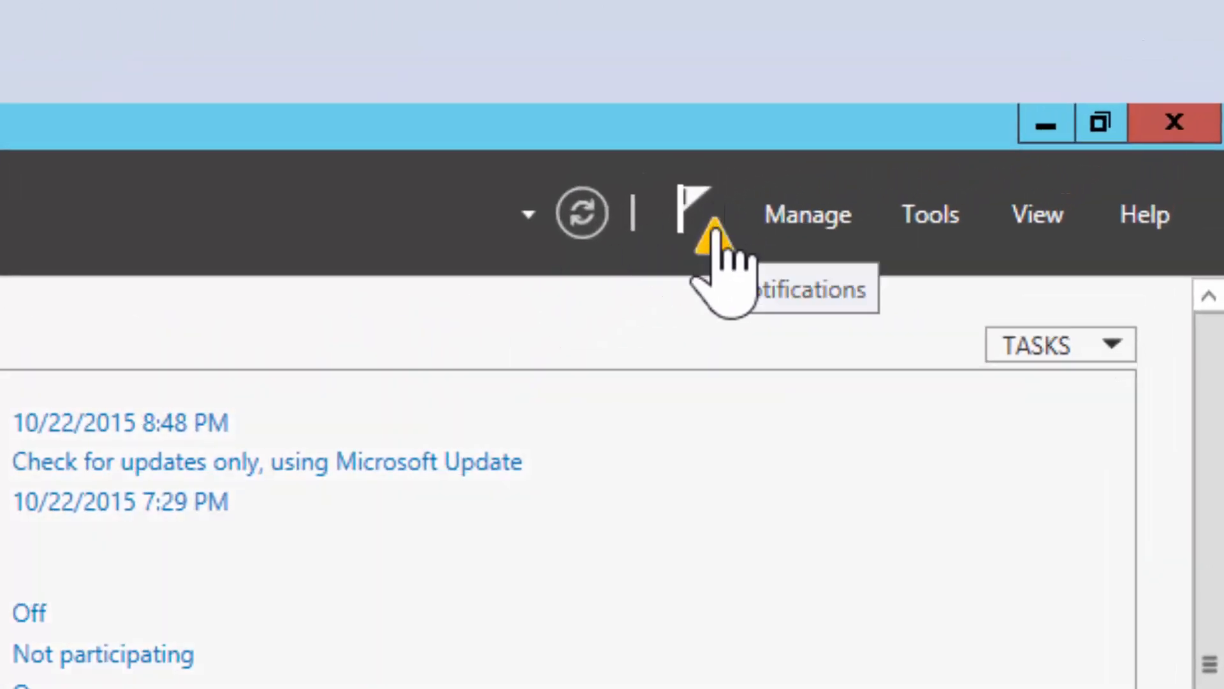
{"action": "left_click", "coordinate": [717, 231]}
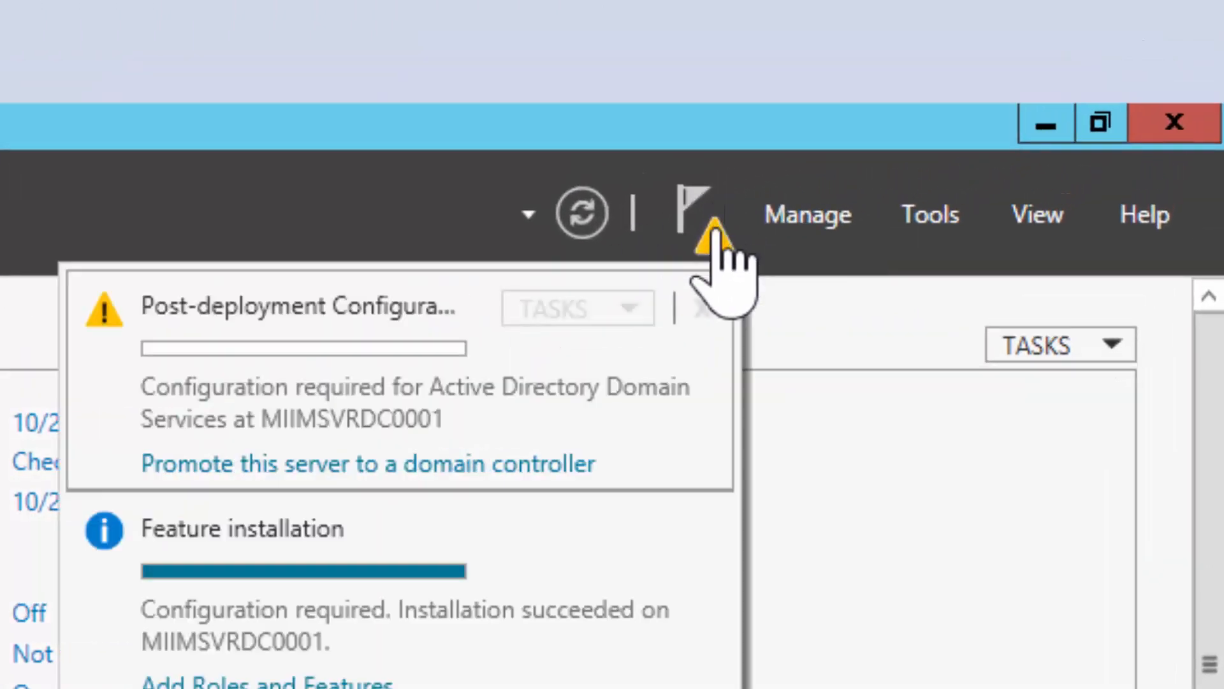
{"action": "left_click", "coordinate": [524, 469]}
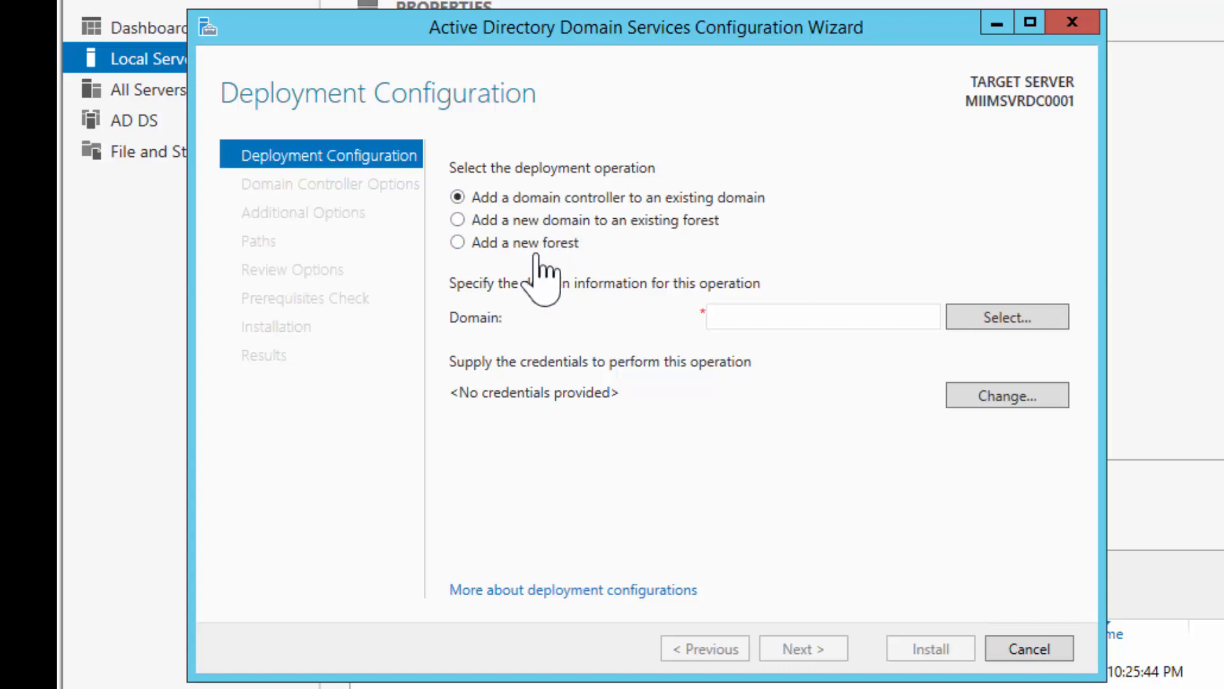
Step: Choose to add a new forest with the root domain name corp.miim.com and advance to the domain controller options
{"action": "left_click", "coordinate": [458, 242]}
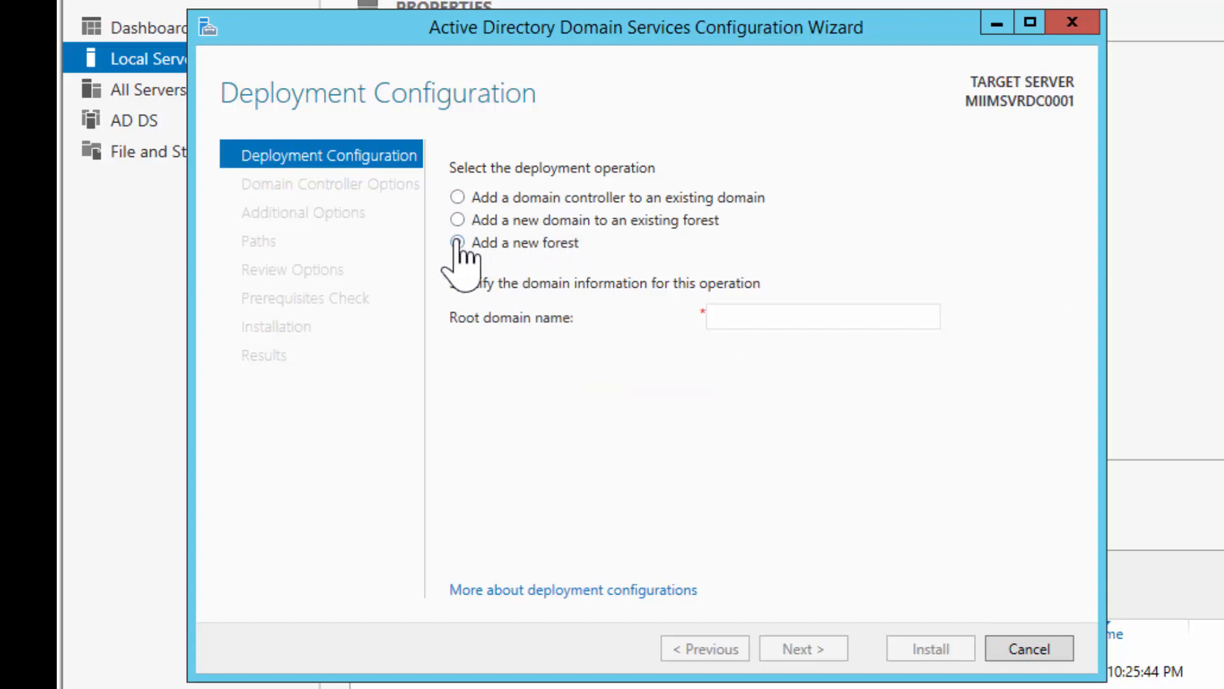
{"action": "left_click", "coordinate": [727, 322]}
{"action": "type", "text": "c"}
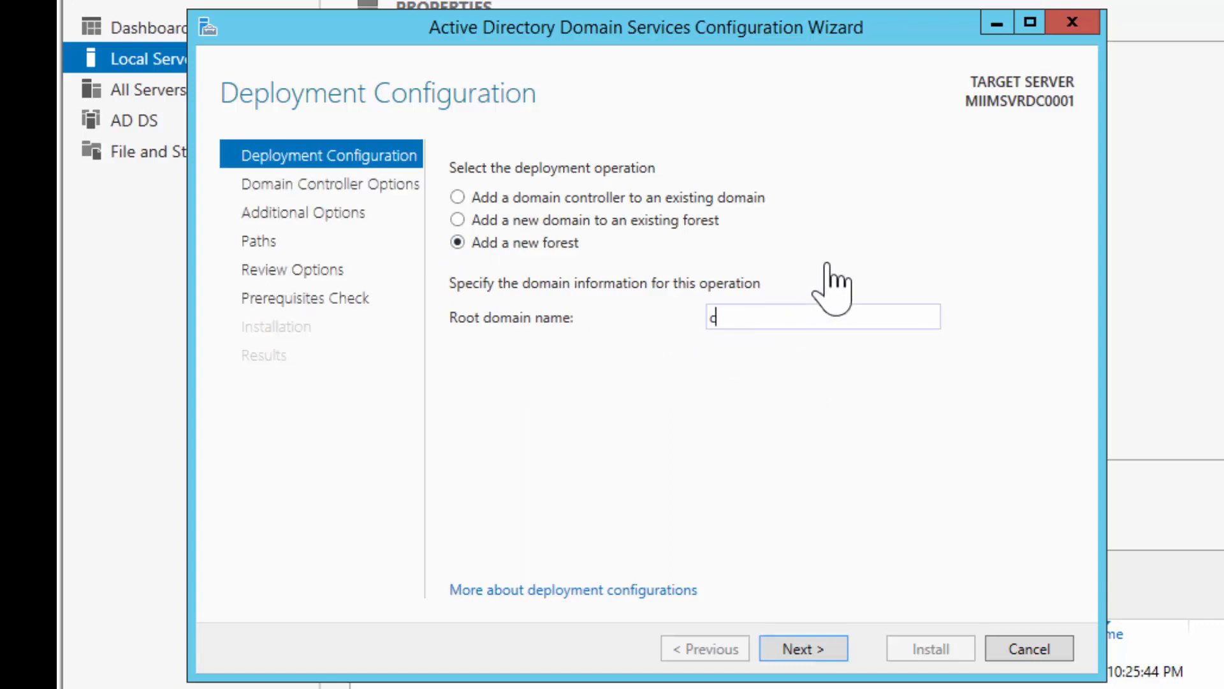
{"action": "type", "text": "orp.miim."}
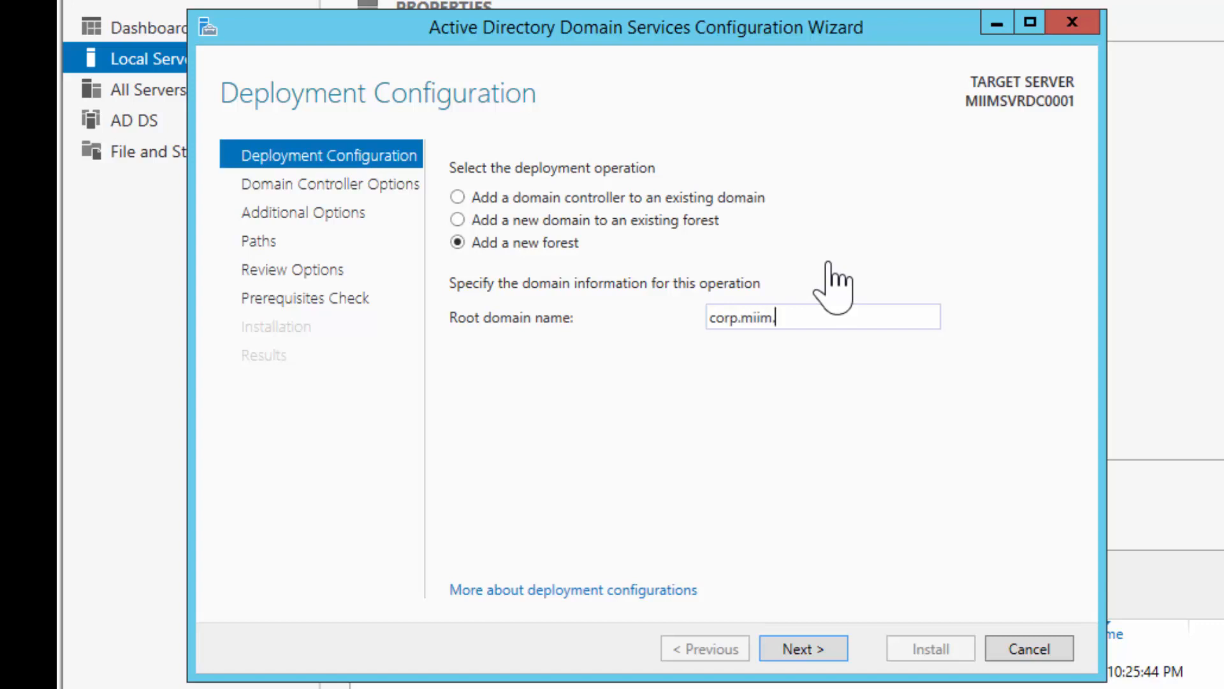
{"action": "type", "text": "com"}
{"action": "left_click", "coordinate": [797, 649]}
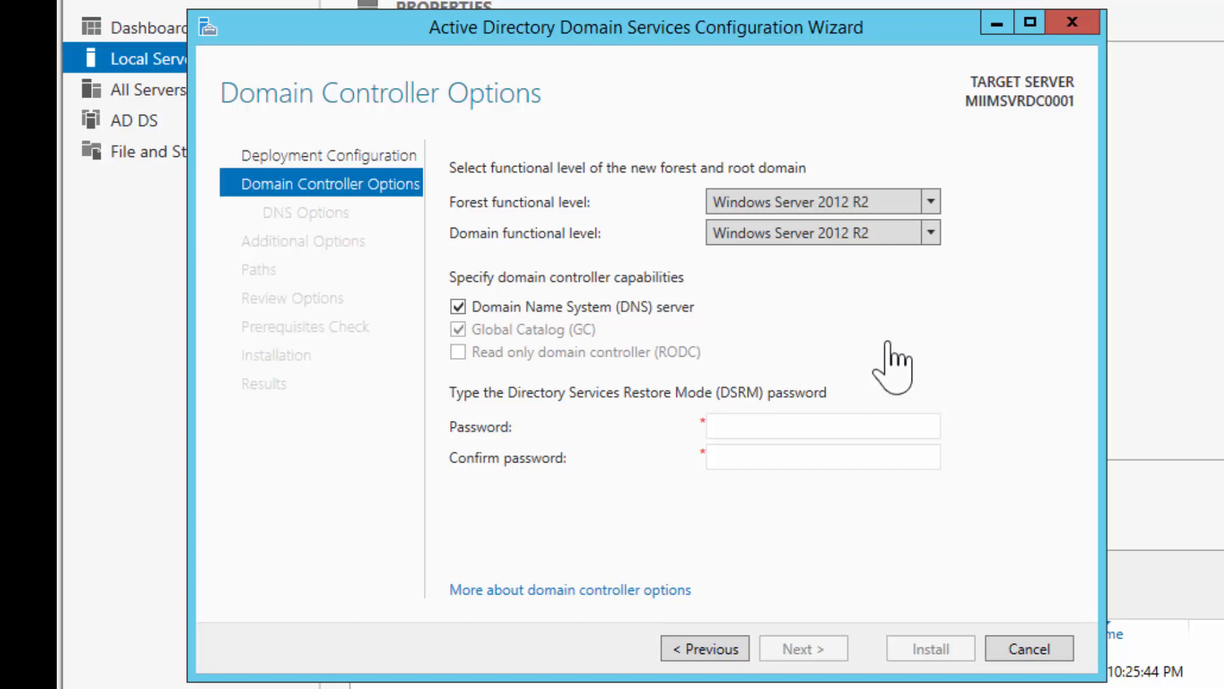
Step: Enter and confirm the DSRM password, and advance through the DNS and NetBIOS name options to the paths, keeping their defaults
{"action": "left_click", "coordinate": [787, 424]}
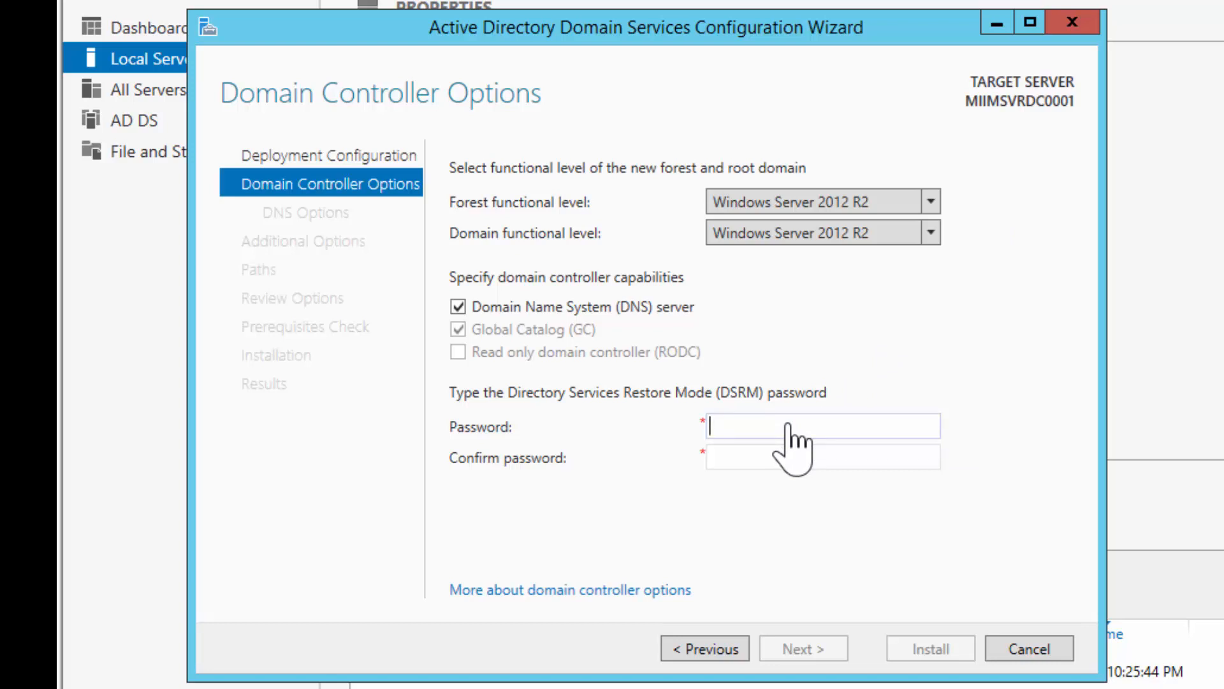
{"action": "type", "text": "•••••••"}
{"action": "key", "text": "Tab"}
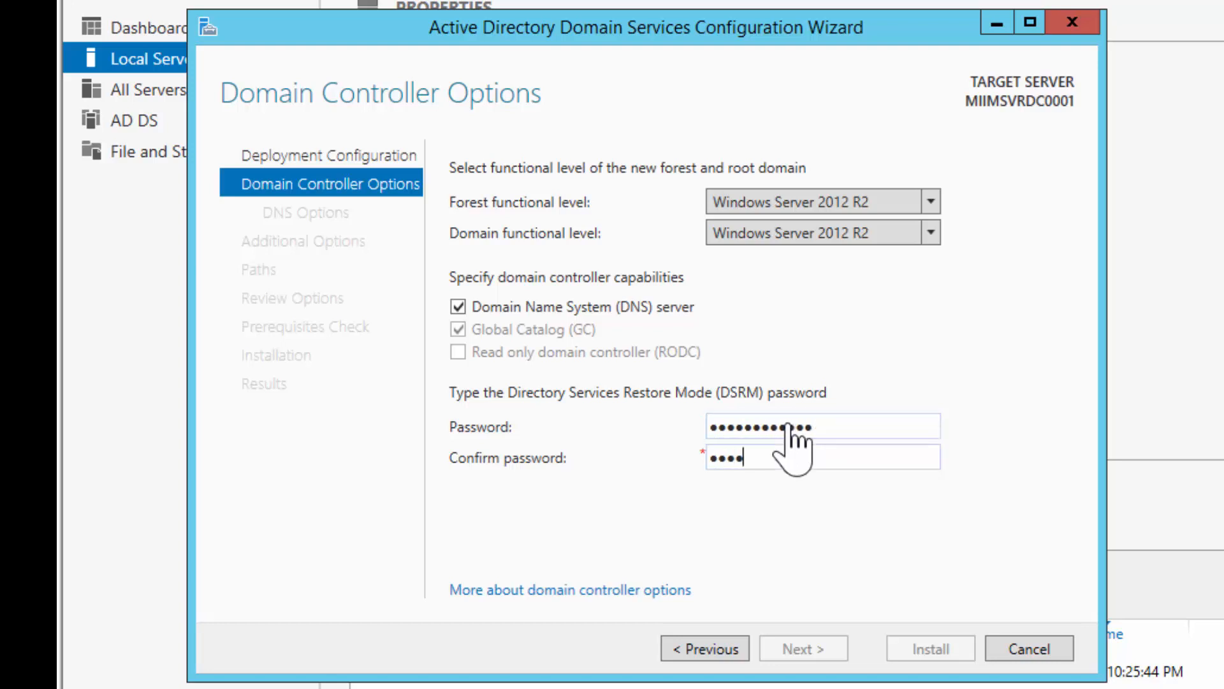
{"action": "type", "text": "••••••••••••"}
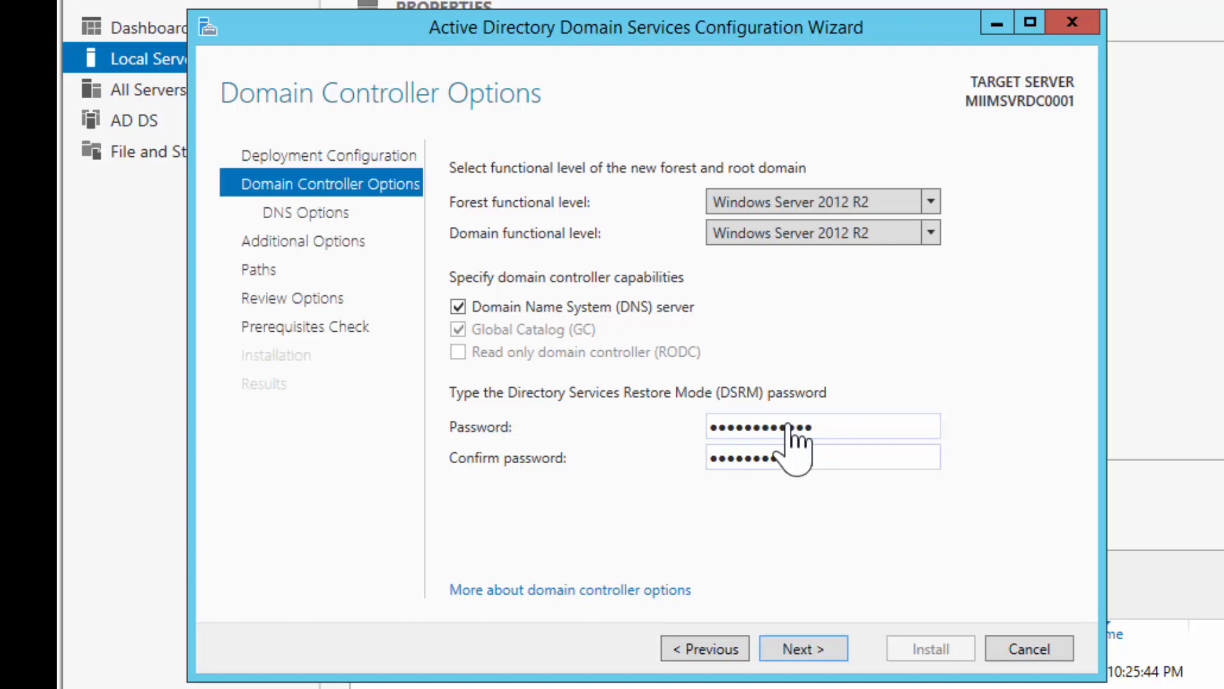
{"action": "left_click", "coordinate": [797, 649]}
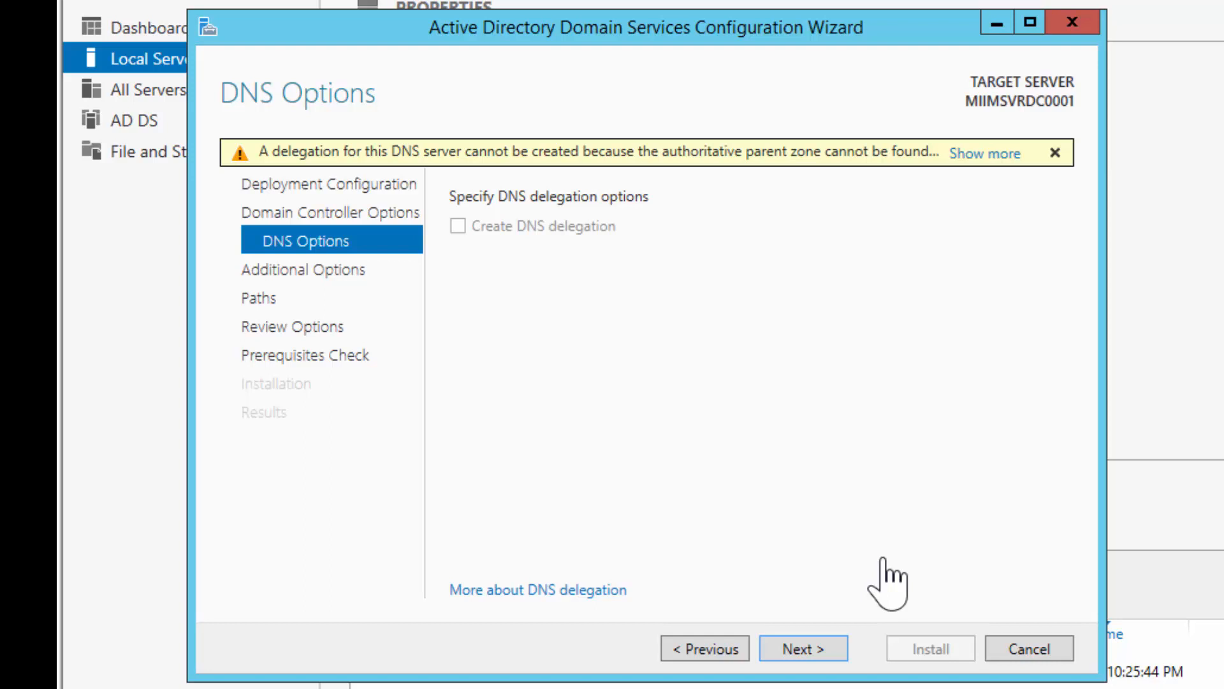
{"action": "left_click", "coordinate": [794, 657]}
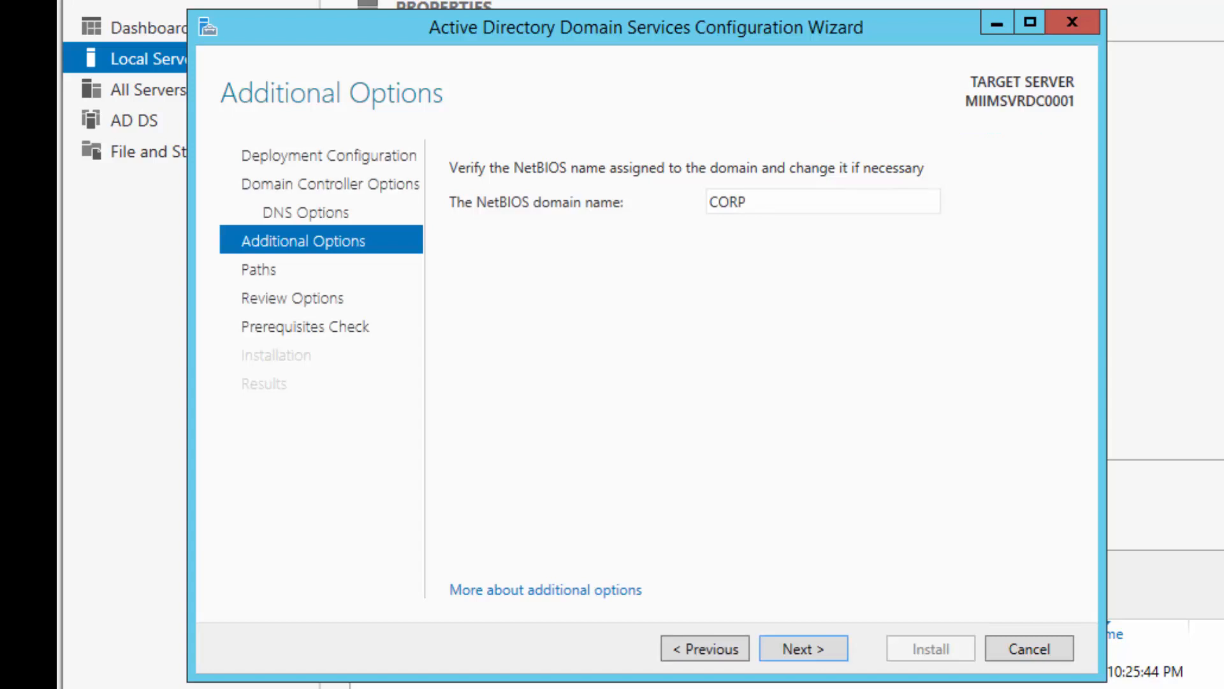
{"action": "left_click", "coordinate": [801, 657]}
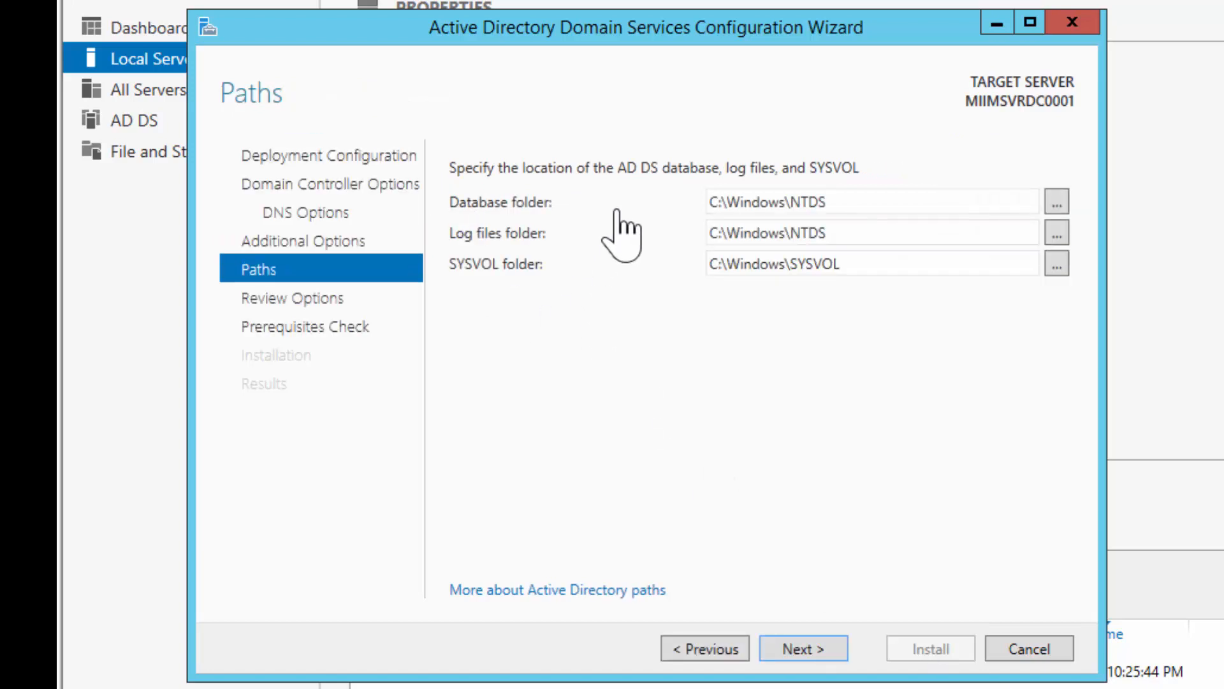
Step: Set both the AD DS database folder and the log files folder to S:\Windows\NTDS
{"action": "triple_click", "coordinate": [714, 202]}
{"action": "left_click", "coordinate": [715, 201]}
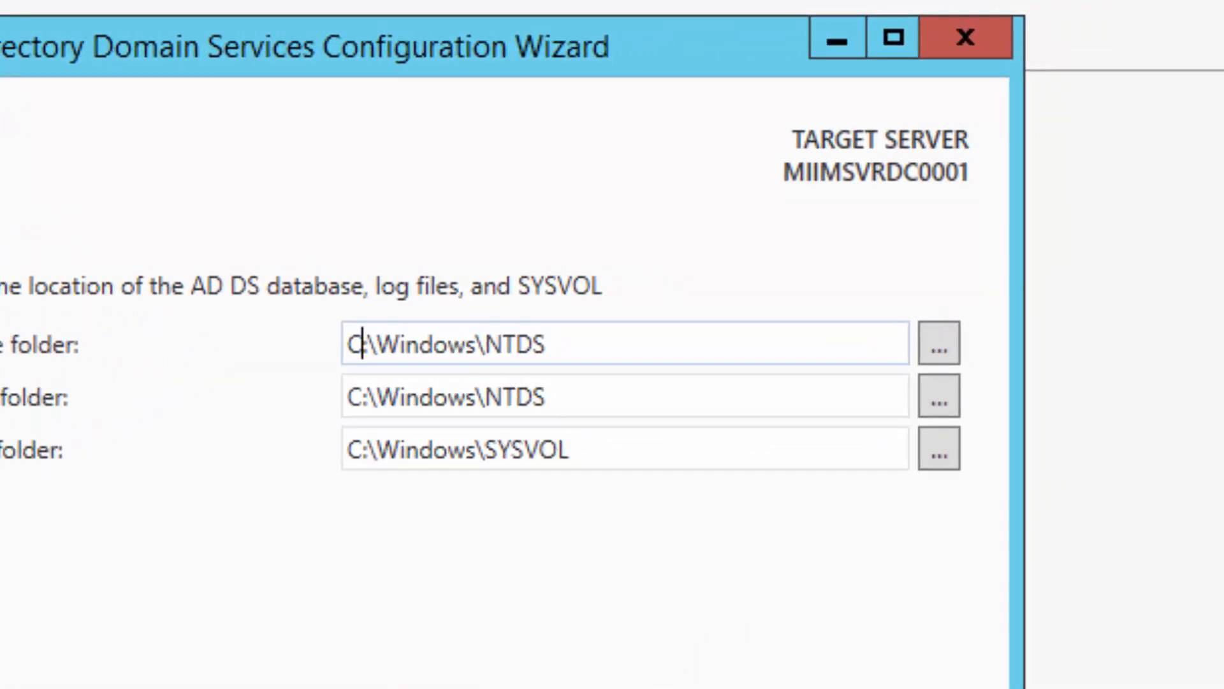
{"action": "key", "text": "BackSpace"}
{"action": "type", "text": "S"}
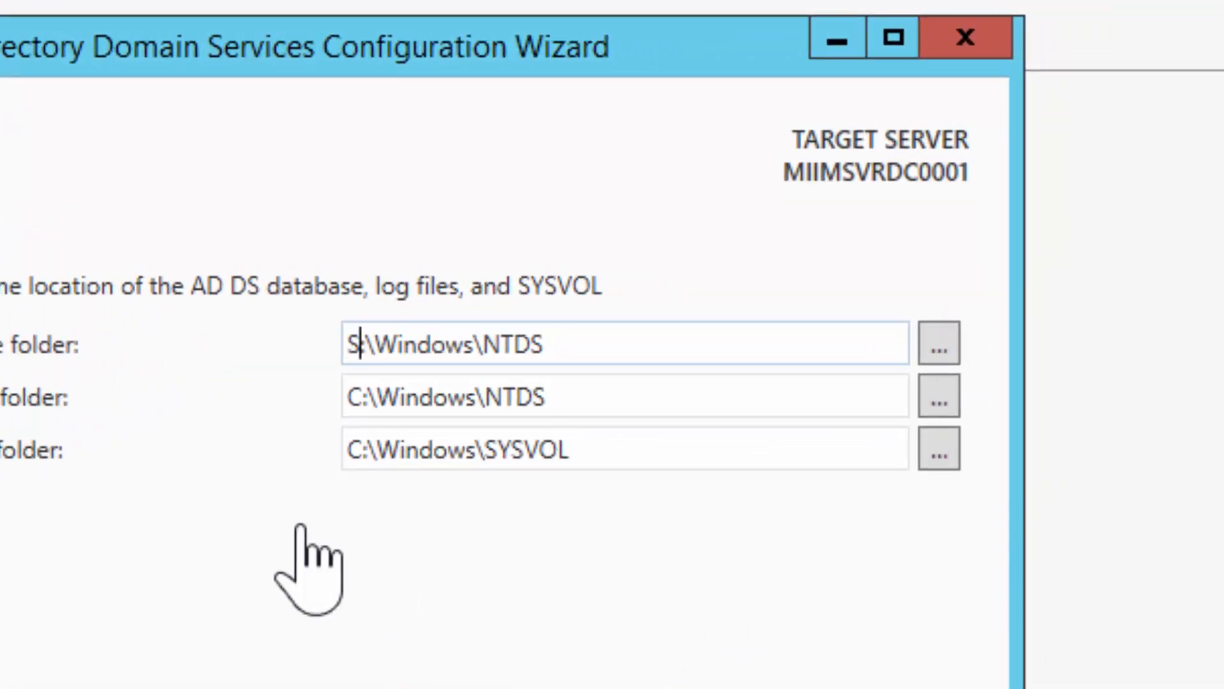
{"action": "triple_click", "coordinate": [356, 403]}
{"action": "left_click", "coordinate": [356, 400]}
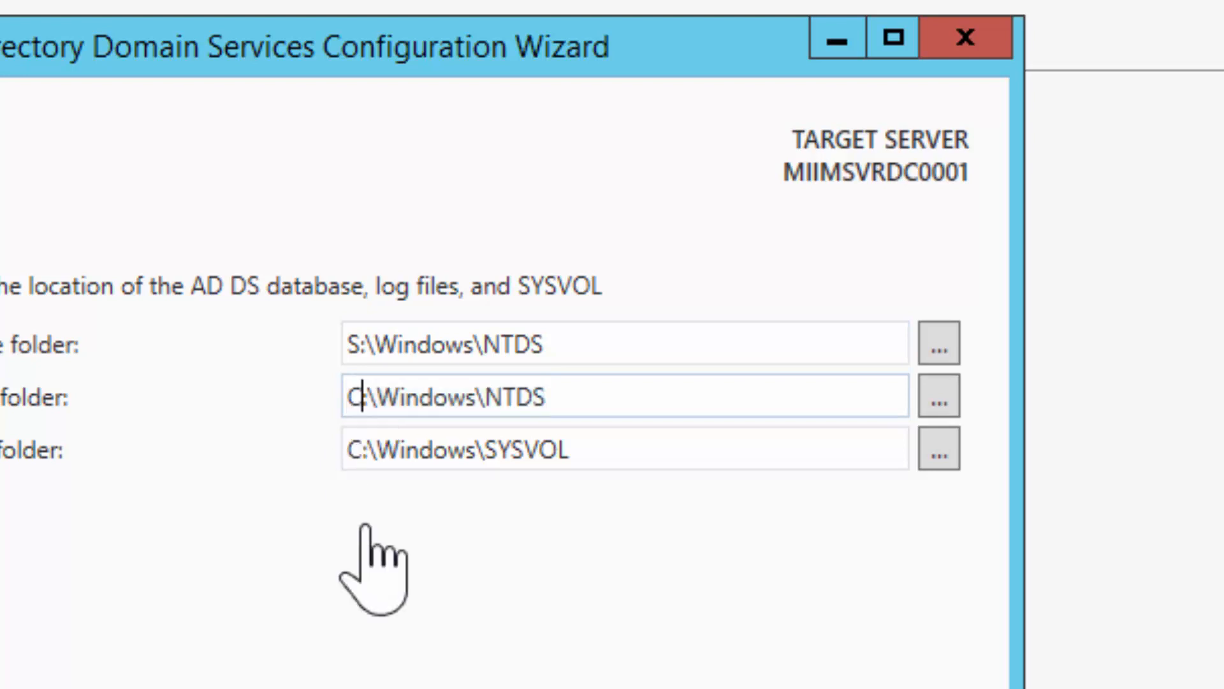
{"action": "key", "text": "BackSpace"}
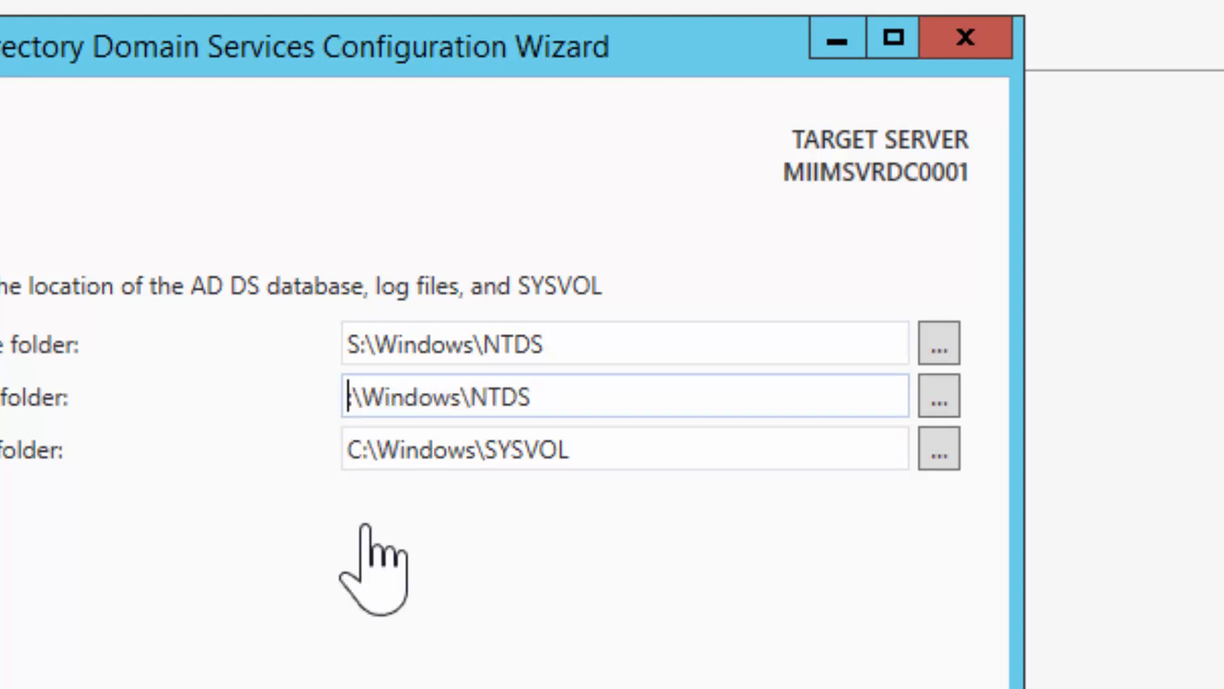
{"action": "type", "text": "S"}
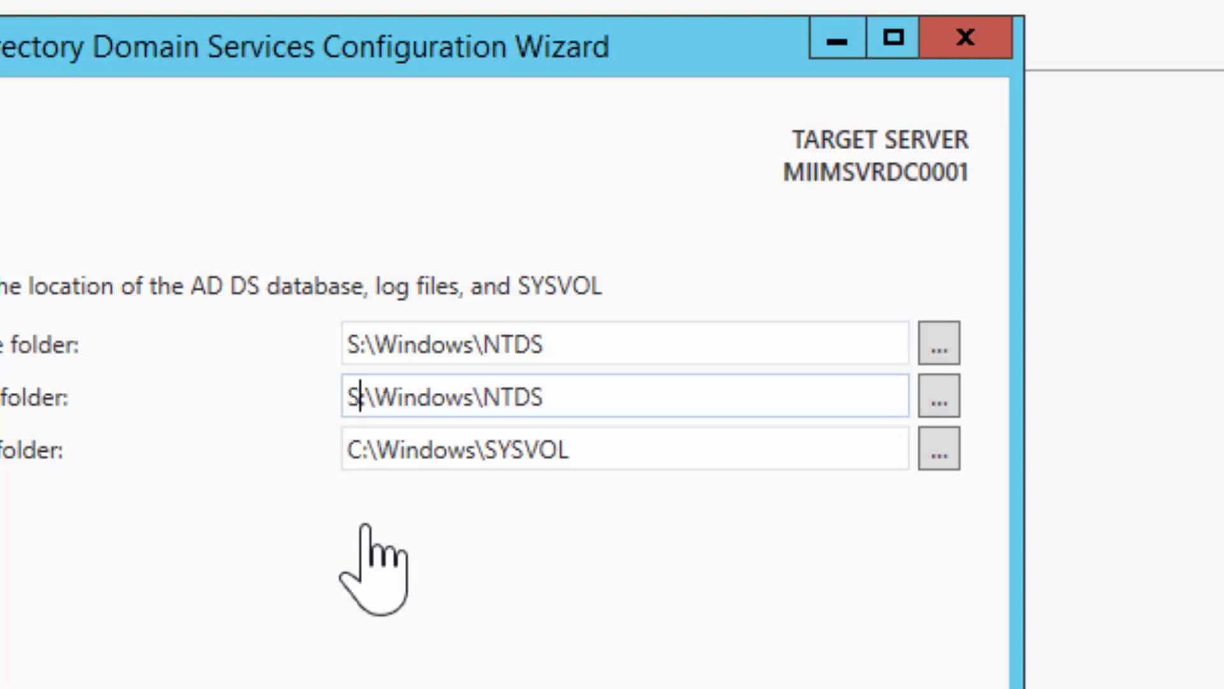
Step: Set the SYSVOL folder to S:\Windows\SYSVOL and advance to the review of the selections
{"action": "triple_click", "coordinate": [363, 447]}
{"action": "left_click", "coordinate": [361, 447]}
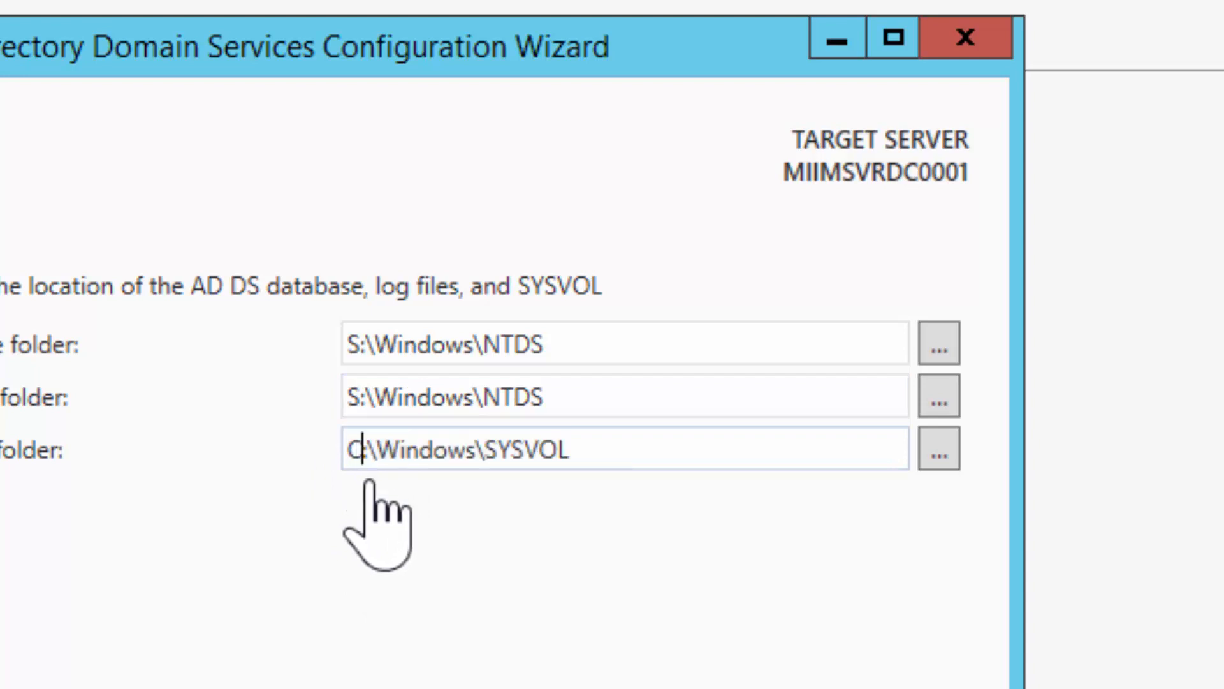
{"action": "key", "text": "BackSpace"}
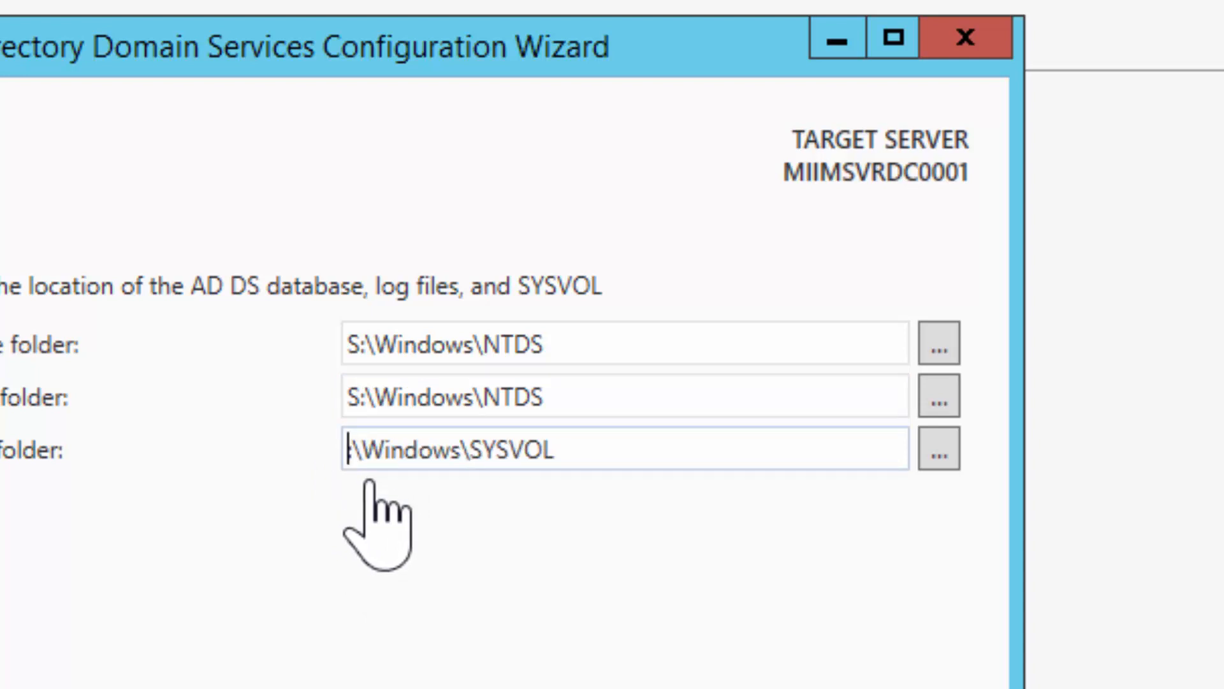
{"action": "type", "text": "S"}
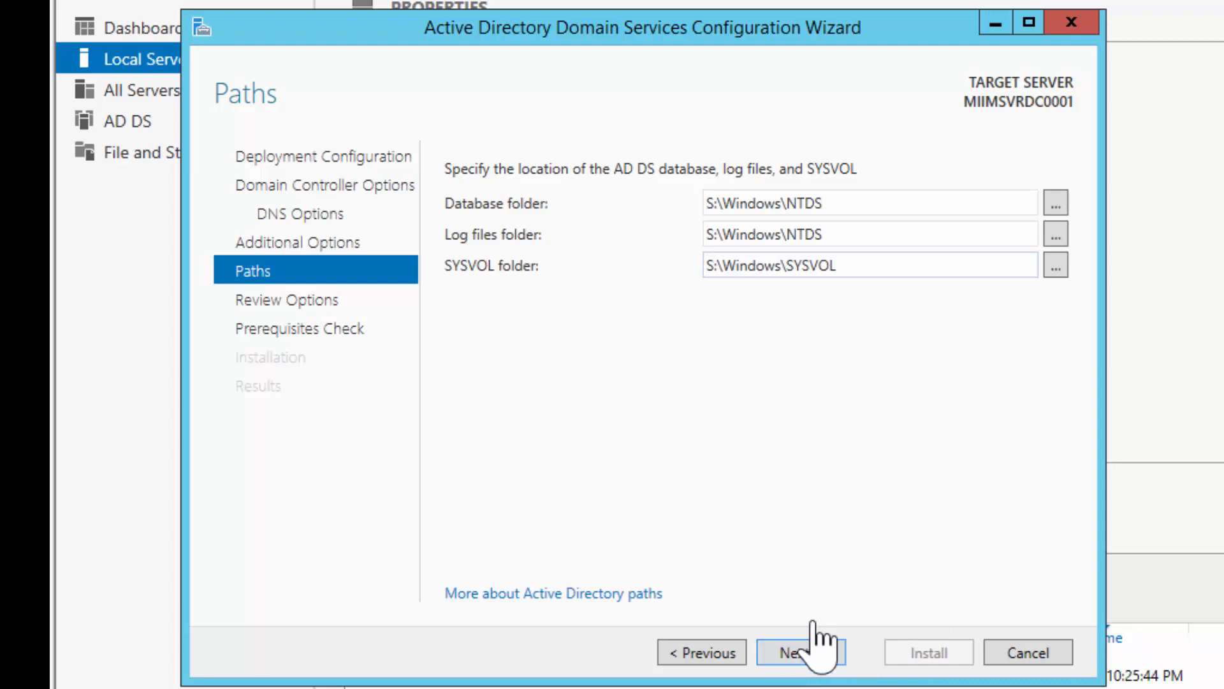
{"action": "left_click", "coordinate": [794, 655]}
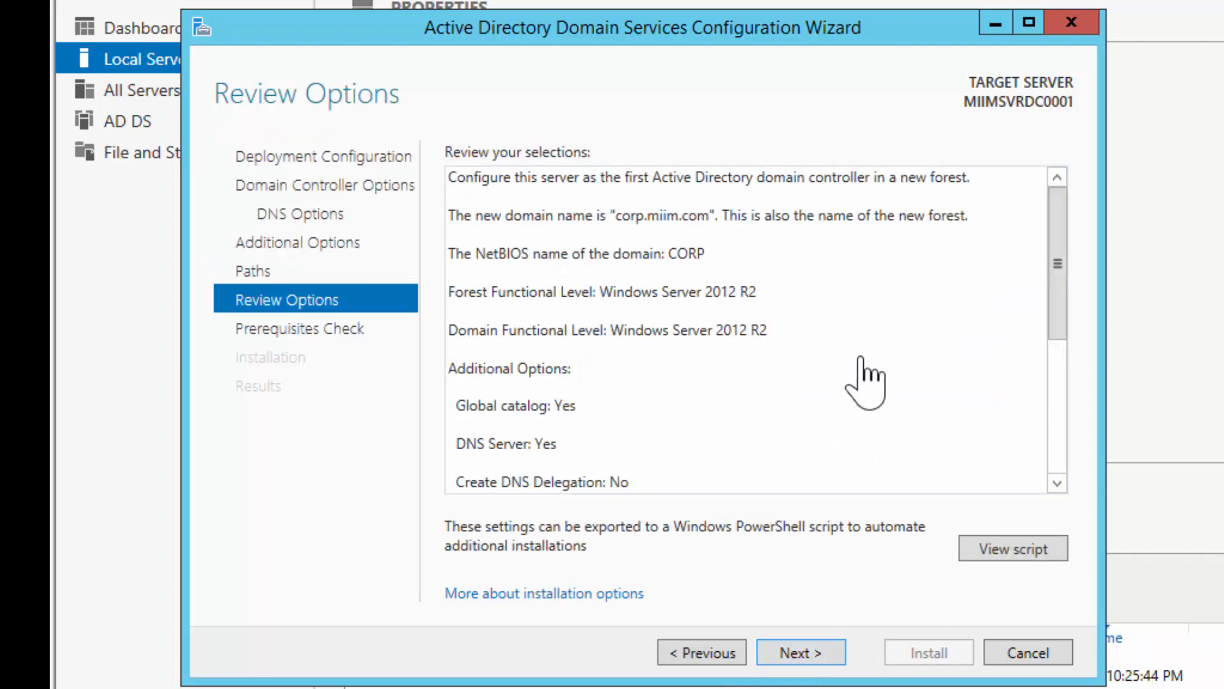
Step: Review all the selected domain controller options from start to end and advance to the prerequisites check
{"action": "left_click_drag", "start_coordinate": [1057, 236], "coordinate": [1121, 391]}
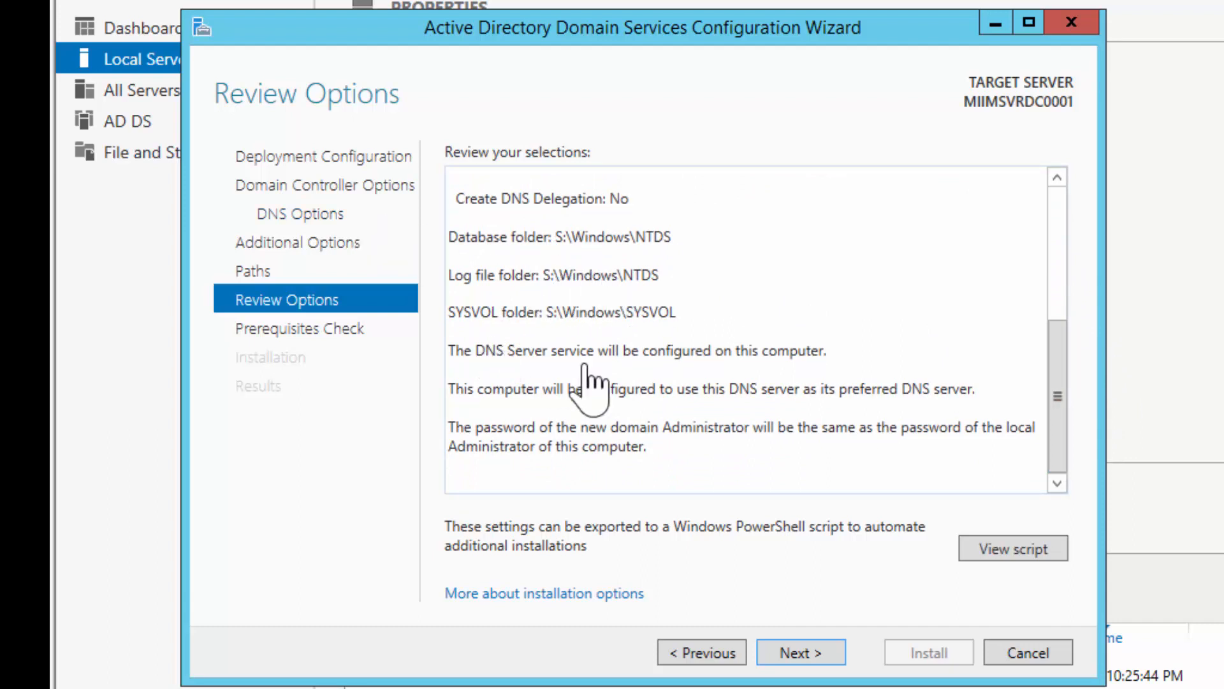
{"action": "left_click_drag", "start_coordinate": [1055, 384], "coordinate": [1043, 233]}
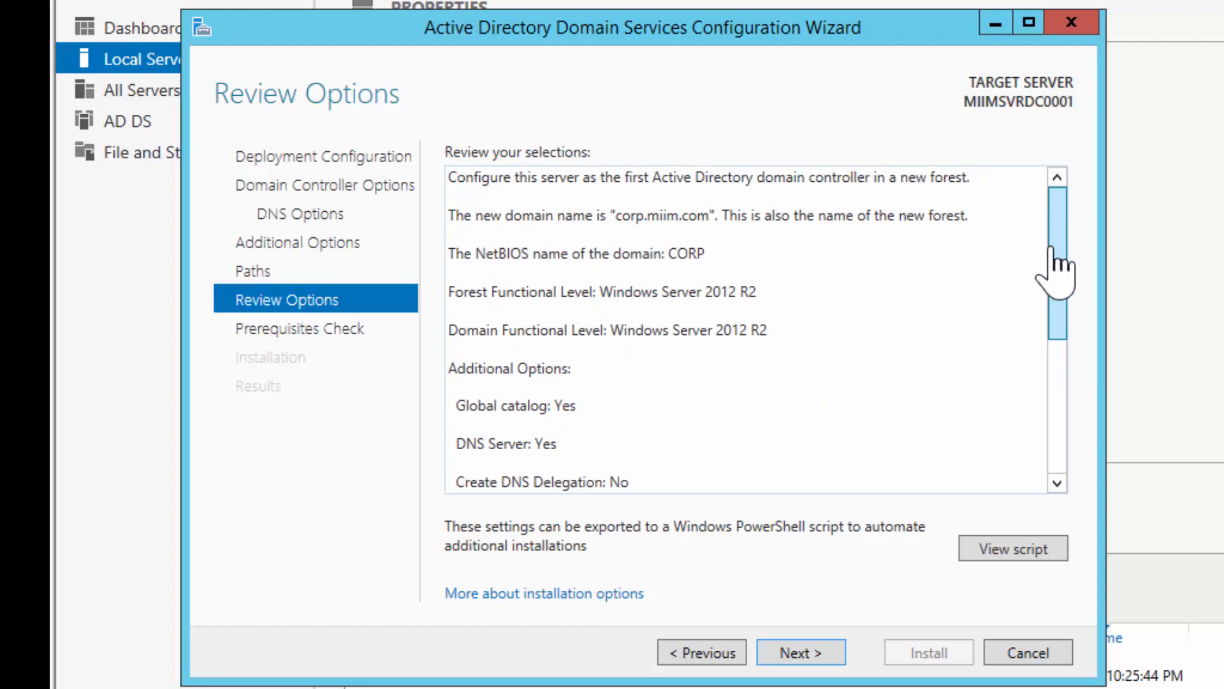
{"action": "left_click_drag", "start_coordinate": [1055, 261], "coordinate": [1047, 420]}
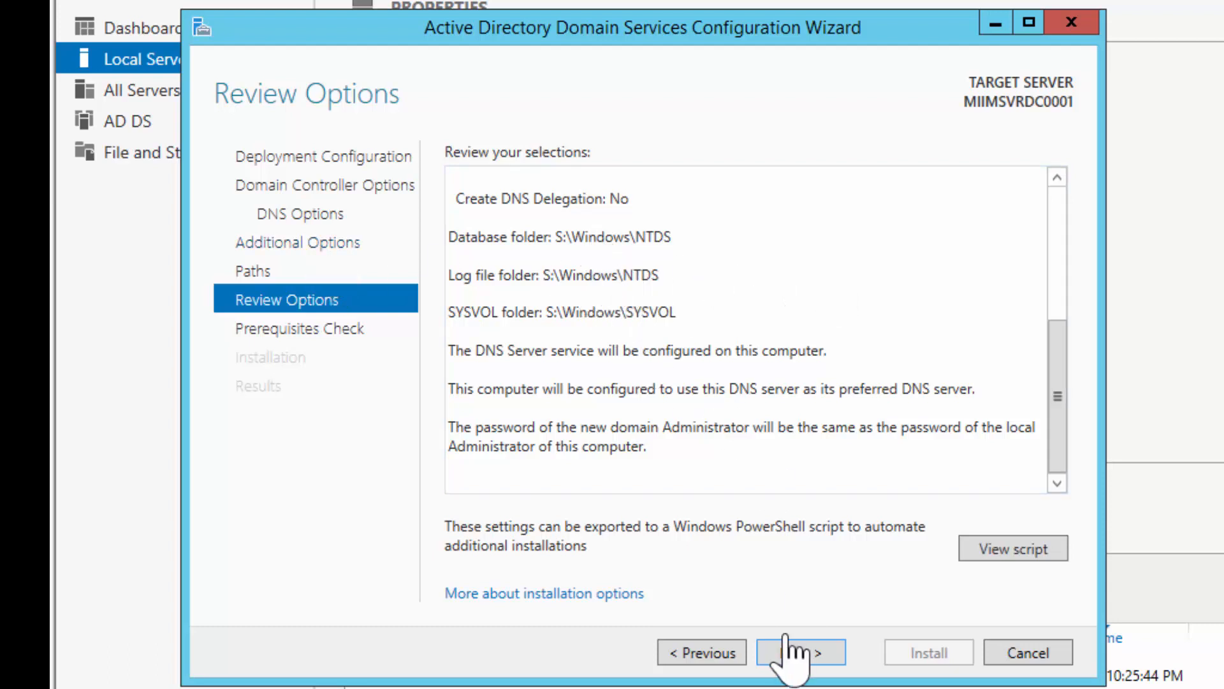
{"action": "left_click", "coordinate": [801, 653]}
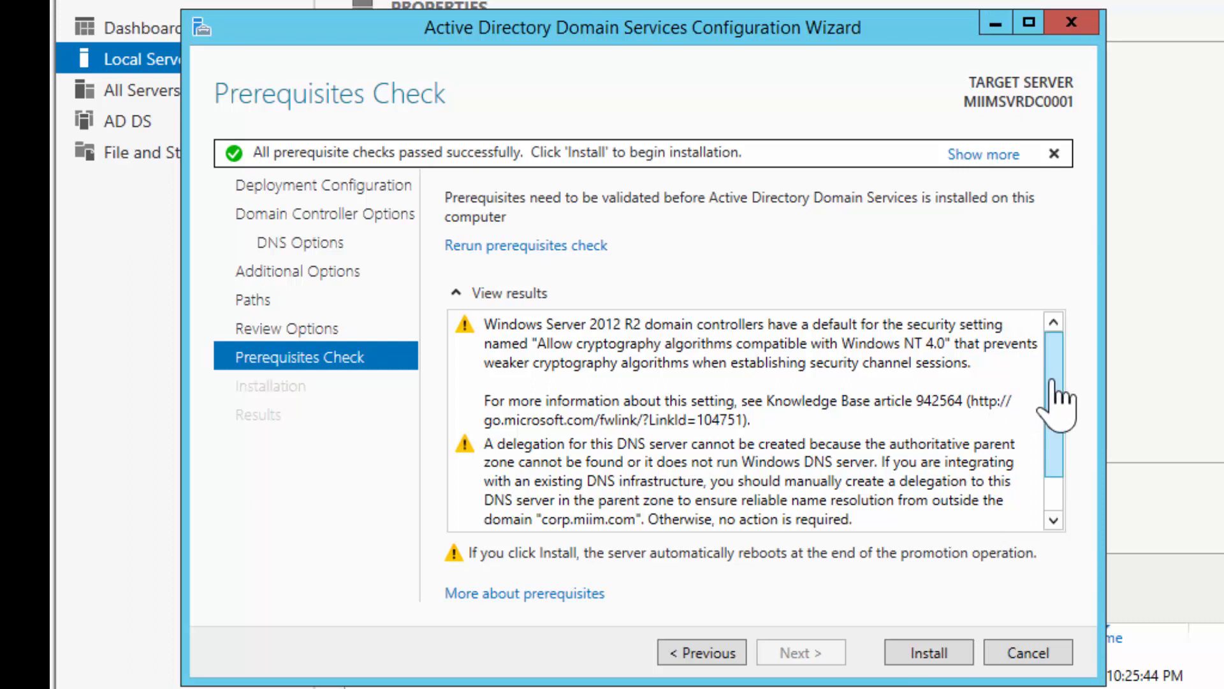
Step: Look through the prerequisite results, install the domain controller on MIIMSVRDC0001, and dismiss the sign-out notice and the finished wizard
{"action": "left_click_drag", "start_coordinate": [1052, 380], "coordinate": [1059, 423]}
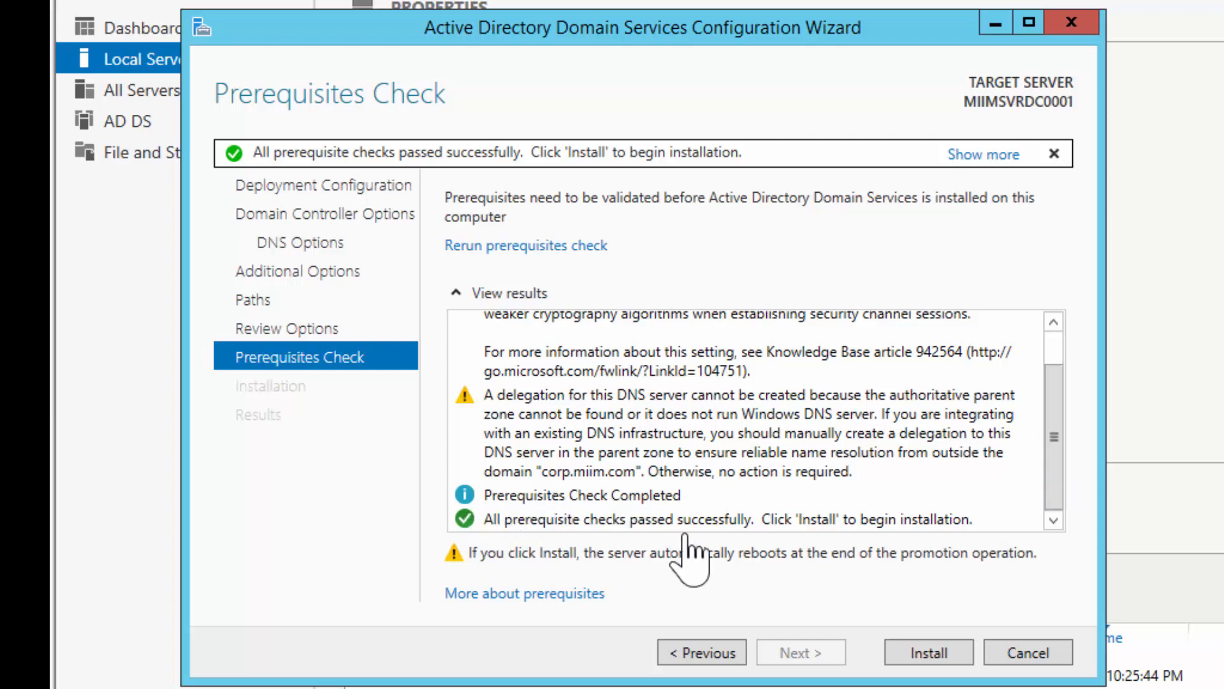
{"action": "left_click", "coordinate": [944, 653]}
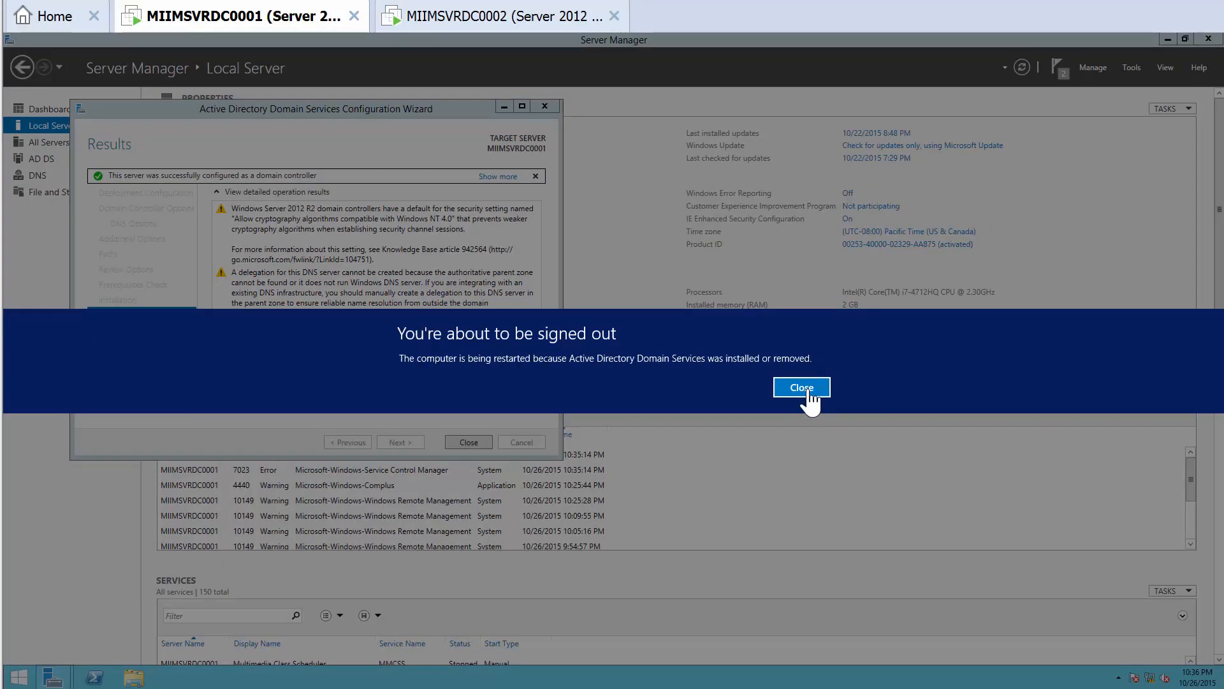
{"action": "left_click", "coordinate": [805, 395]}
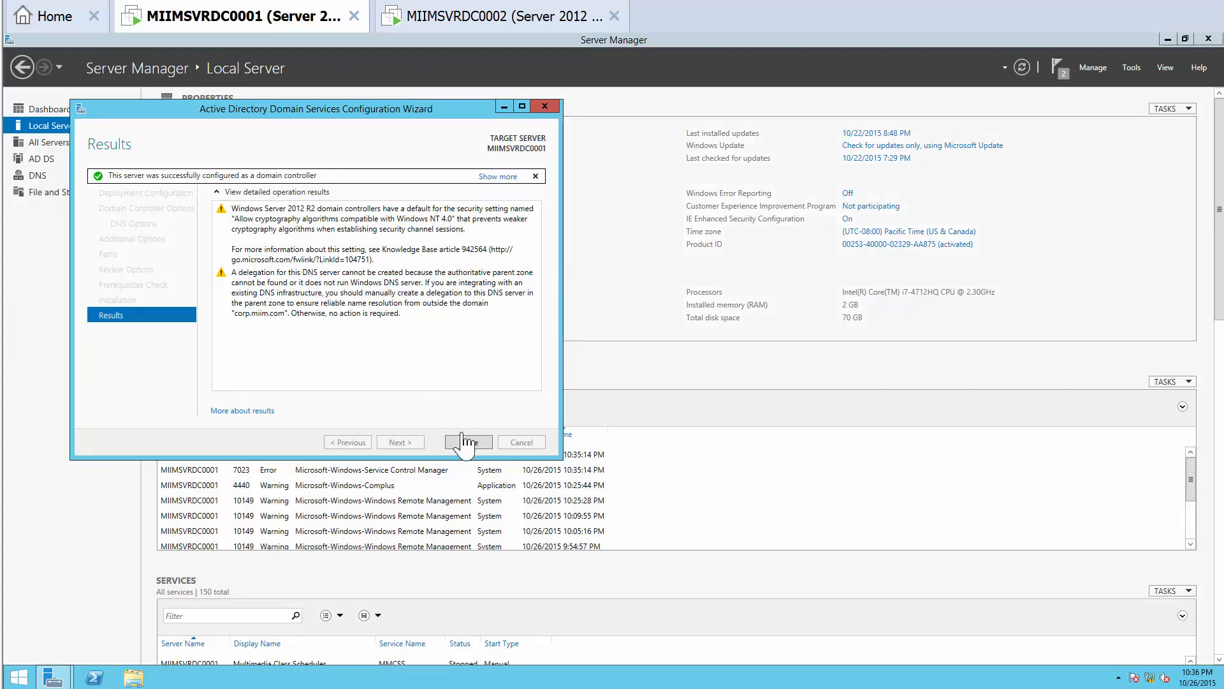
{"action": "left_click", "coordinate": [470, 442]}
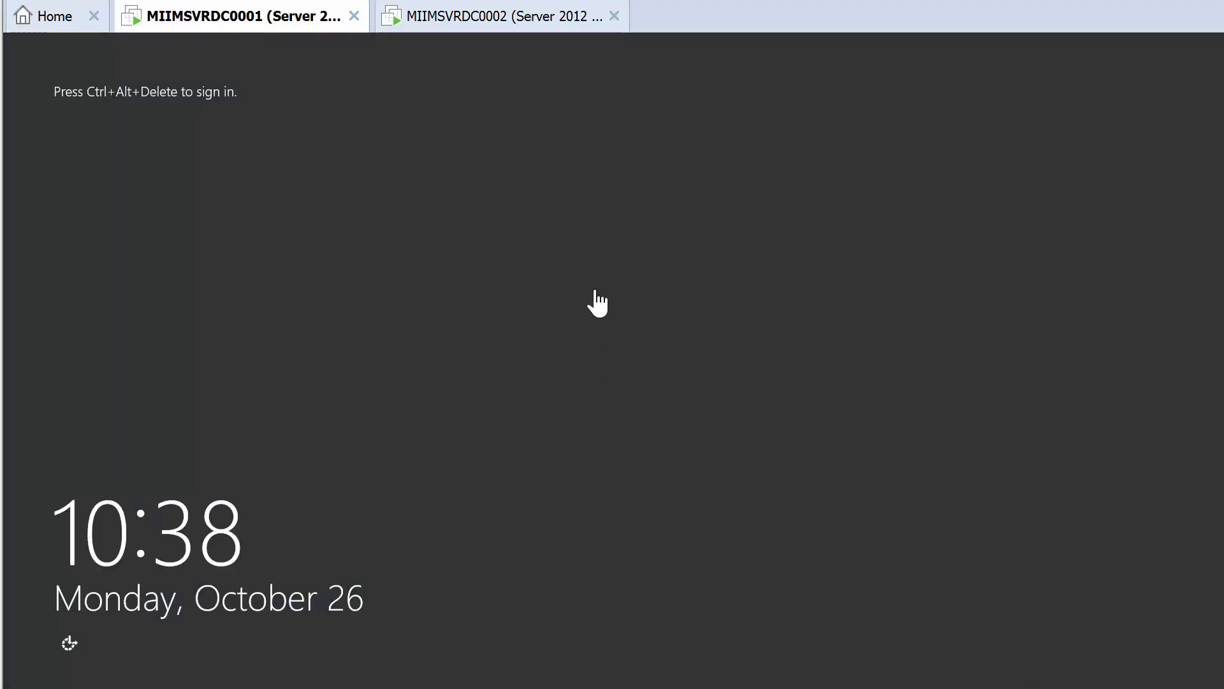
Step: Sign in to the restarted MIIMSVRDC0001 as CORP\Administrator with the account password
{"action": "key", "text": "ctrl+alt+Insert"}
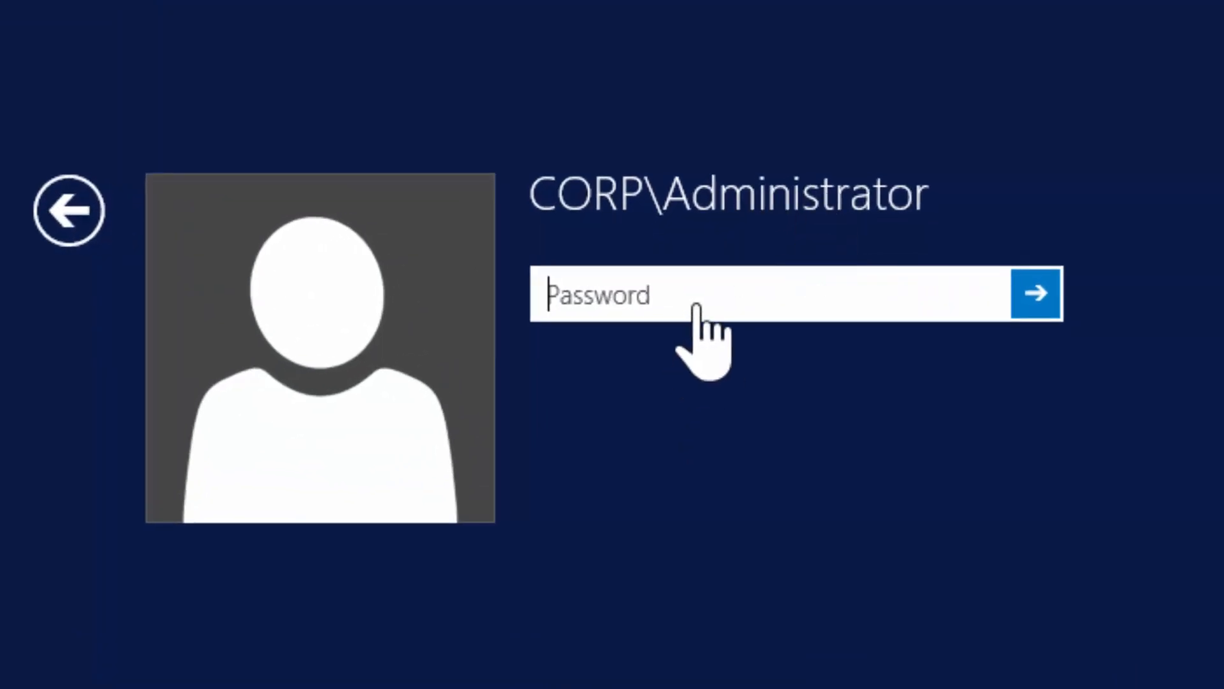
{"action": "type", "text": "••"}
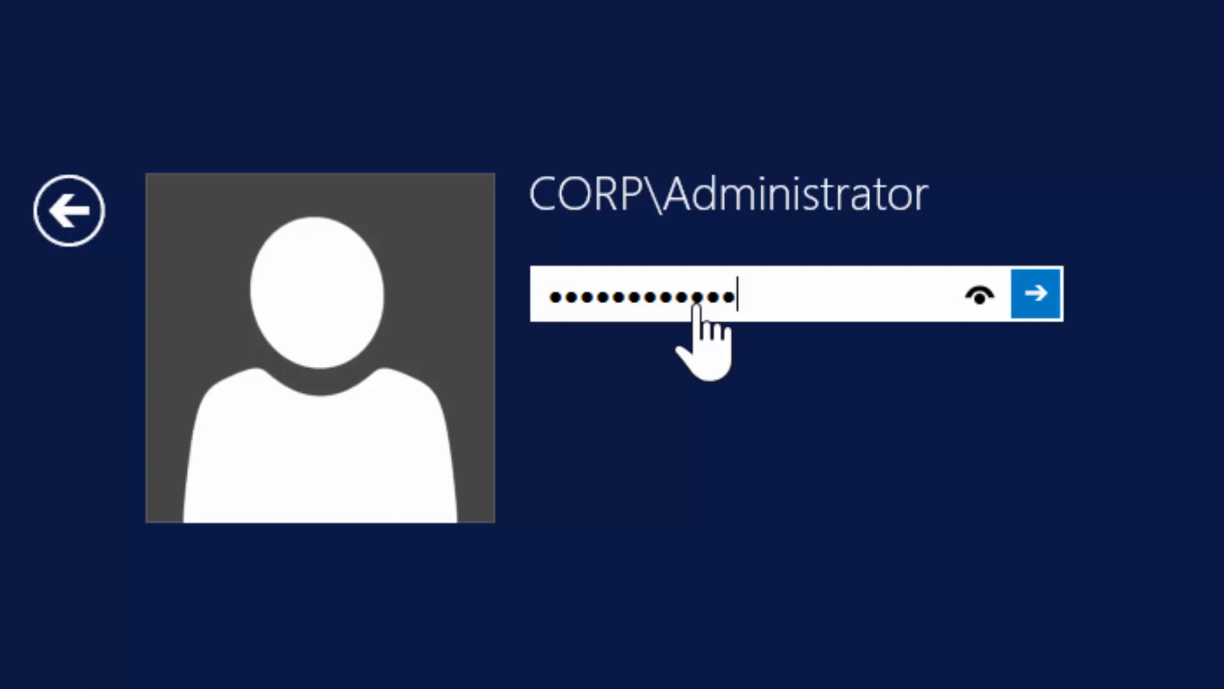
{"action": "key", "text": "Return"}
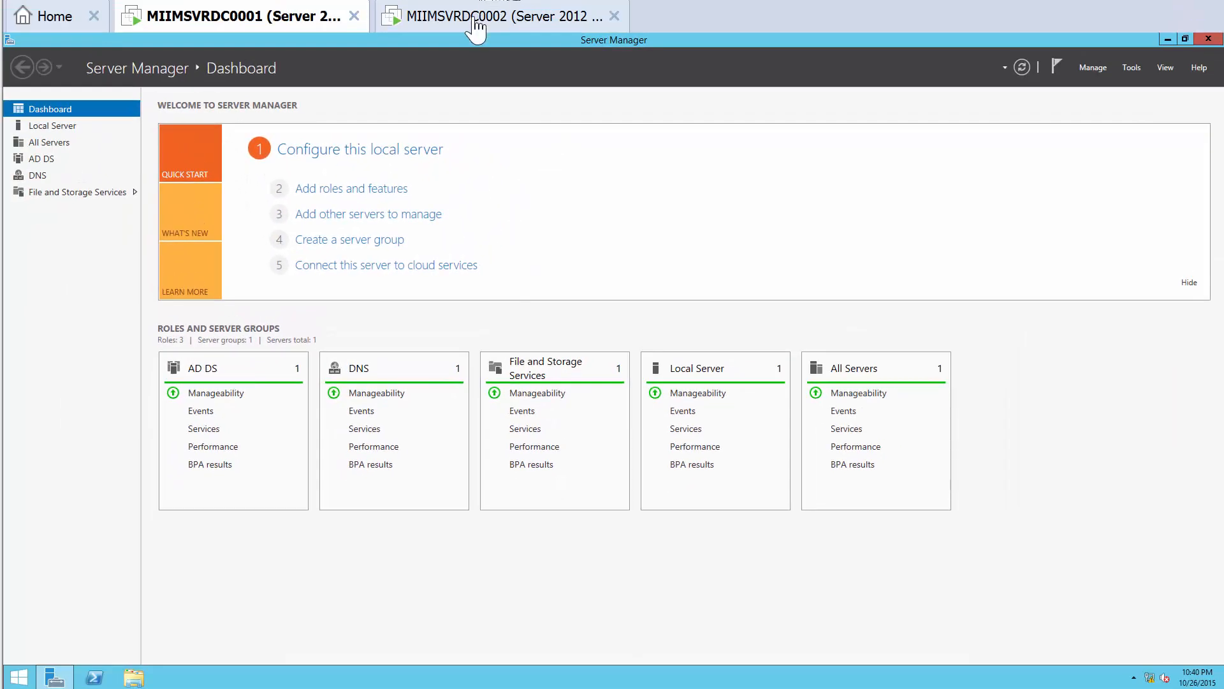
Step: Switch to MIIMSVRDC0002 and start promoting that server to a domain controller from its post-deployment notification
{"action": "left_click", "coordinate": [477, 20]}
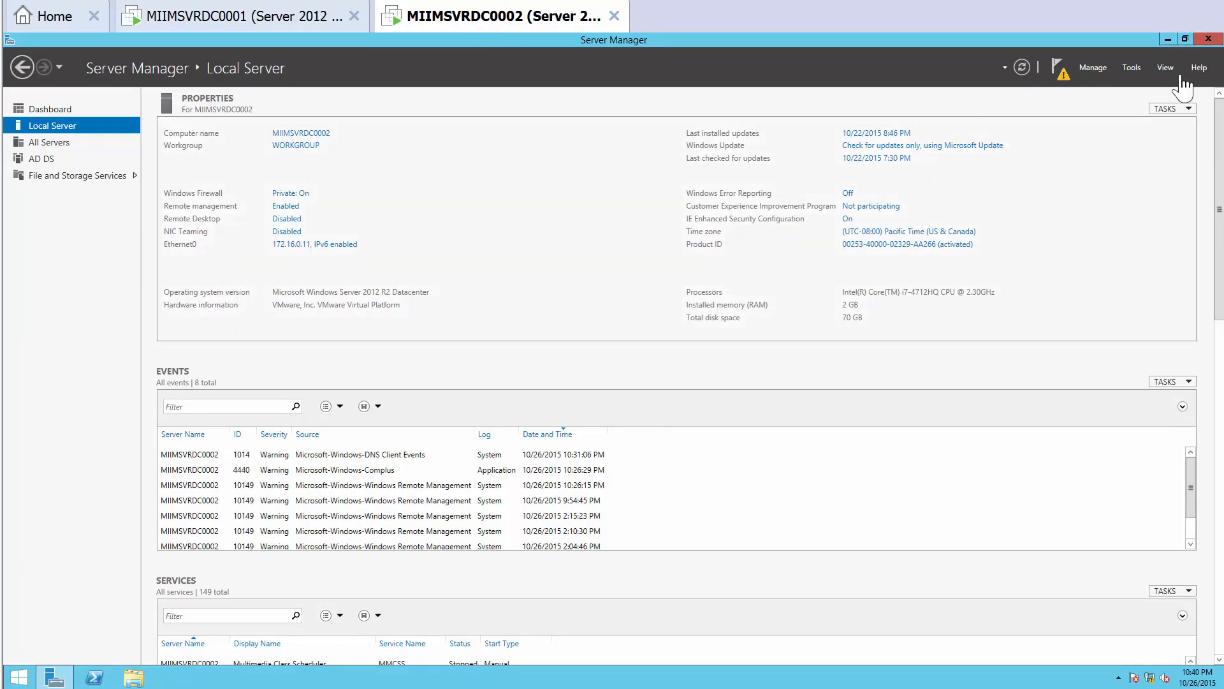
{"action": "left_click", "coordinate": [1062, 75]}
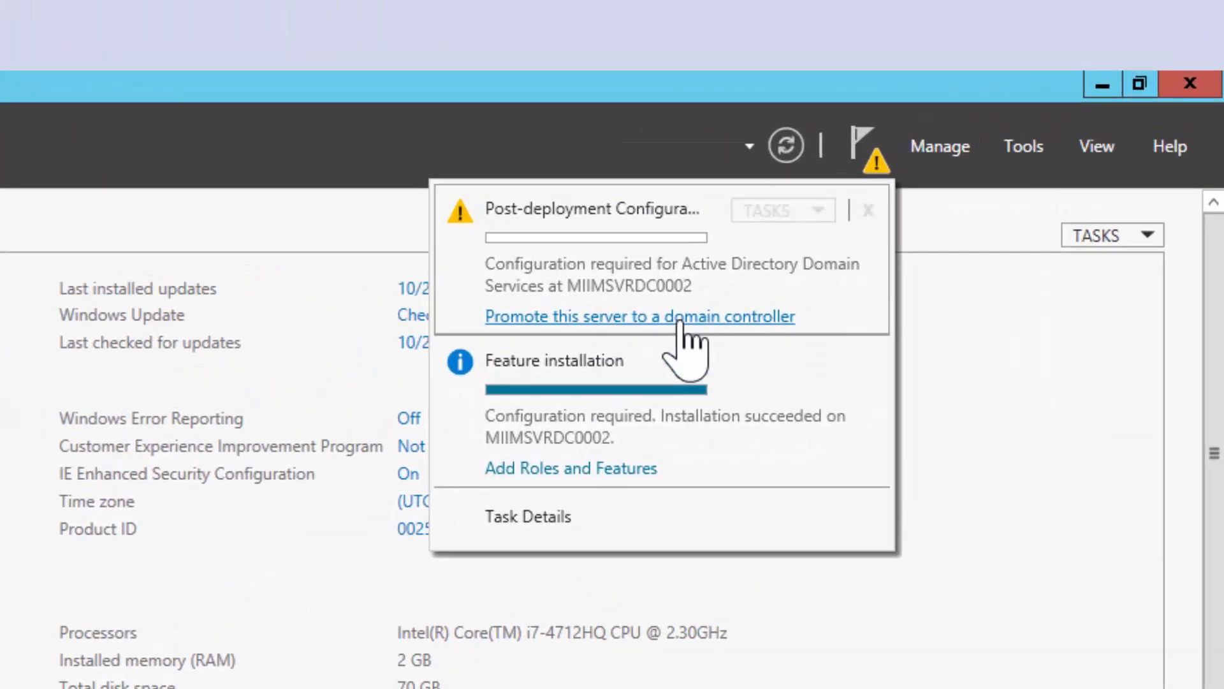
{"action": "left_click", "coordinate": [681, 318]}
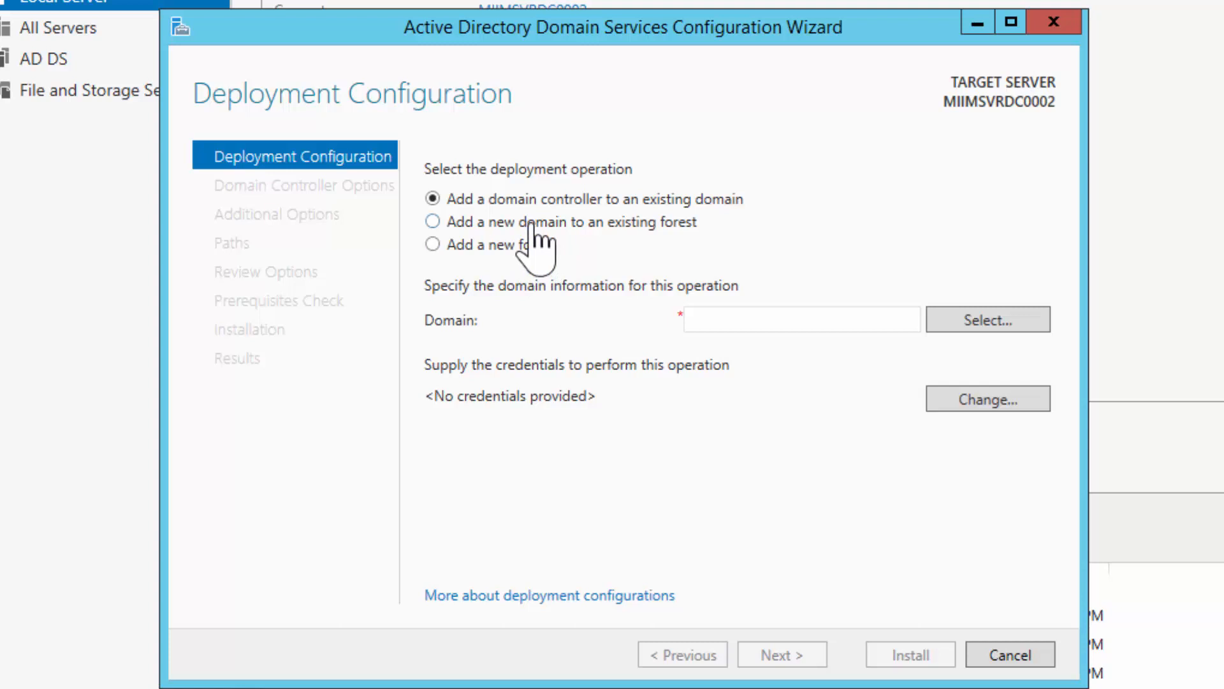
Step: Choose to add a domain controller to the existing domain corp, supplying the corp\administrator account and its password as deployment credentials
{"action": "left_click", "coordinate": [432, 222]}
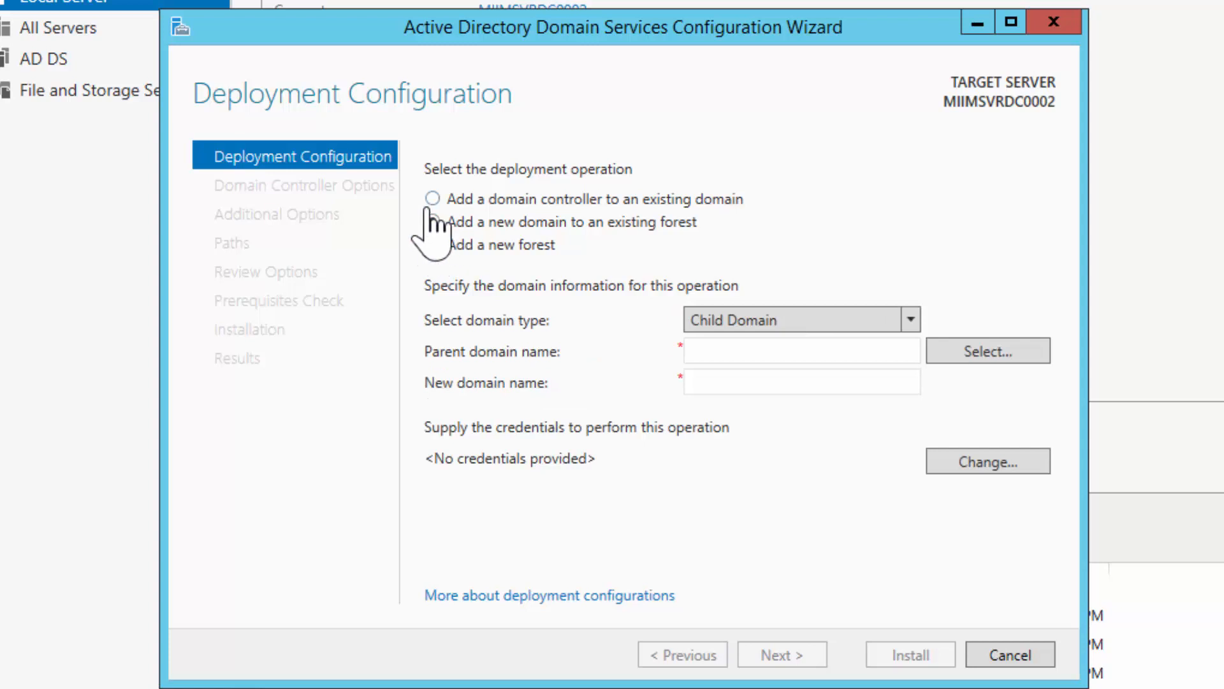
{"action": "left_click", "coordinate": [432, 200]}
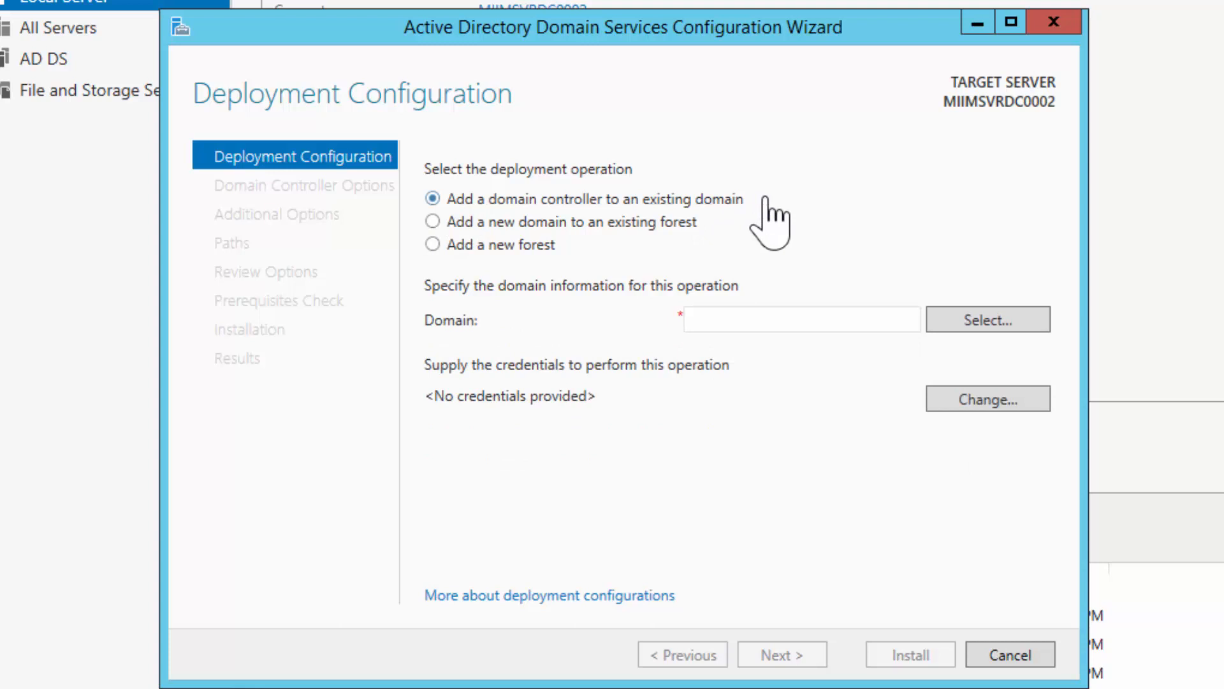
{"action": "left_click", "coordinate": [779, 320]}
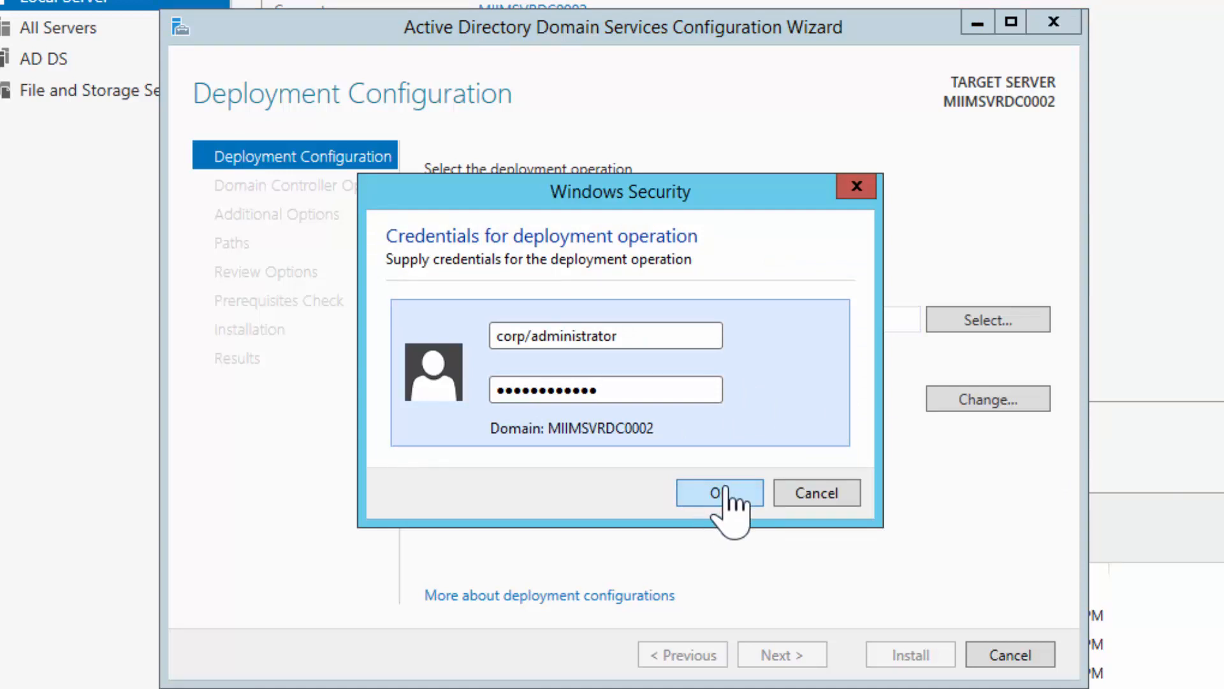
{"action": "left_click", "coordinate": [725, 491]}
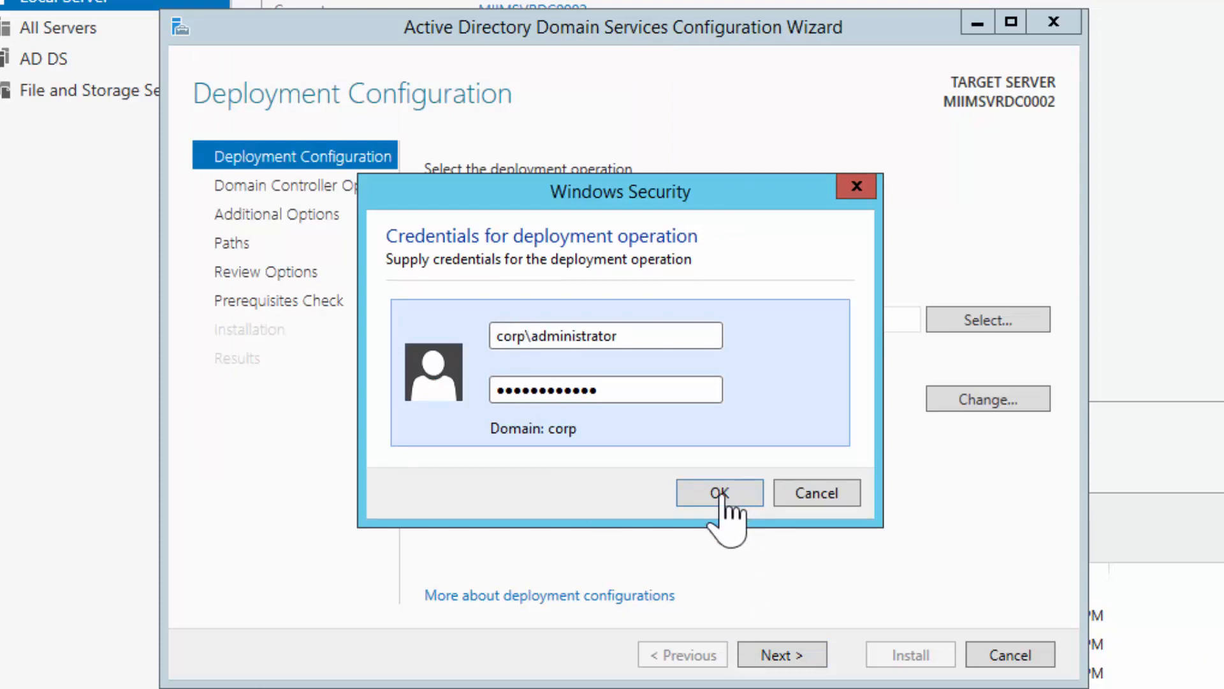
{"action": "left_click", "coordinate": [721, 494]}
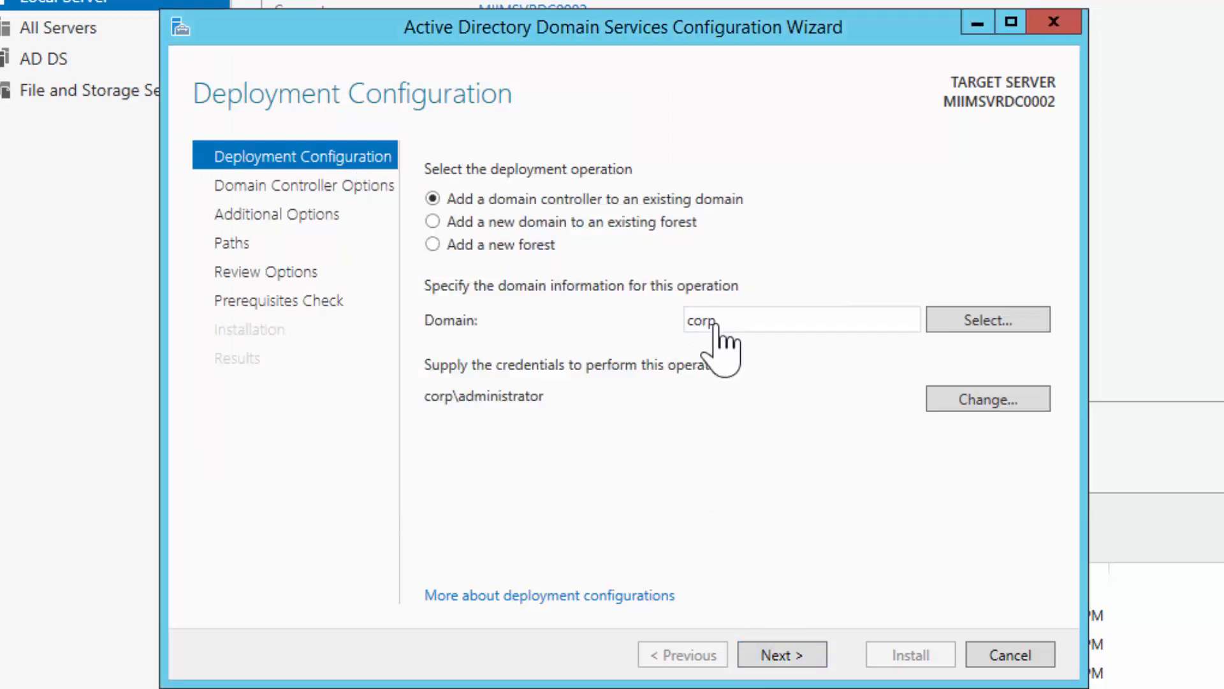
Step: Select corp.miim.com from the forest as the domain for the new domain controller and proceed to the domain controller options
{"action": "left_click", "coordinate": [993, 322]}
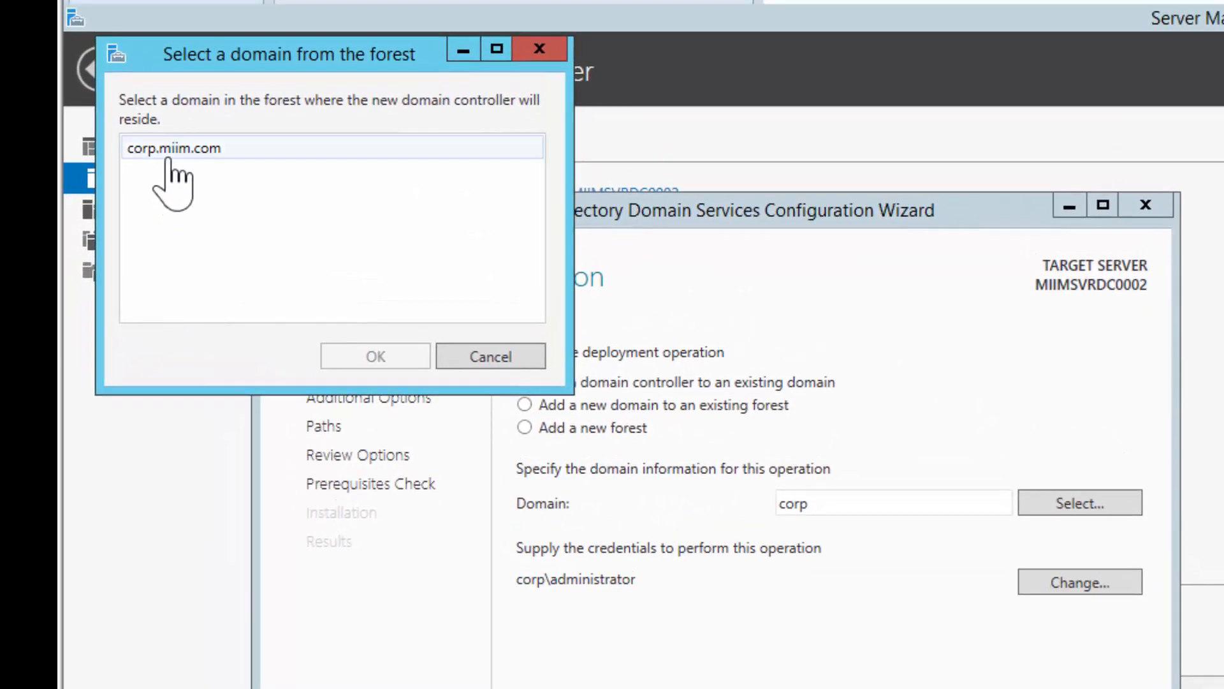
{"action": "left_click", "coordinate": [167, 153]}
{"action": "left_click", "coordinate": [359, 361]}
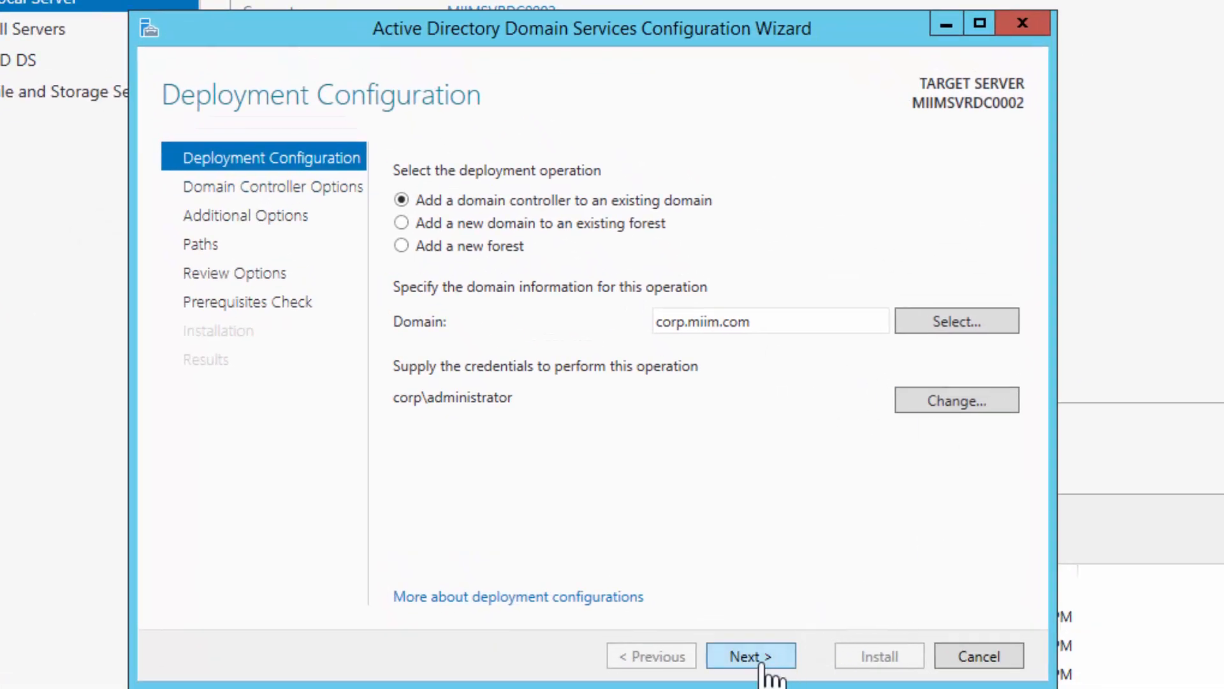
{"action": "left_click", "coordinate": [761, 657]}
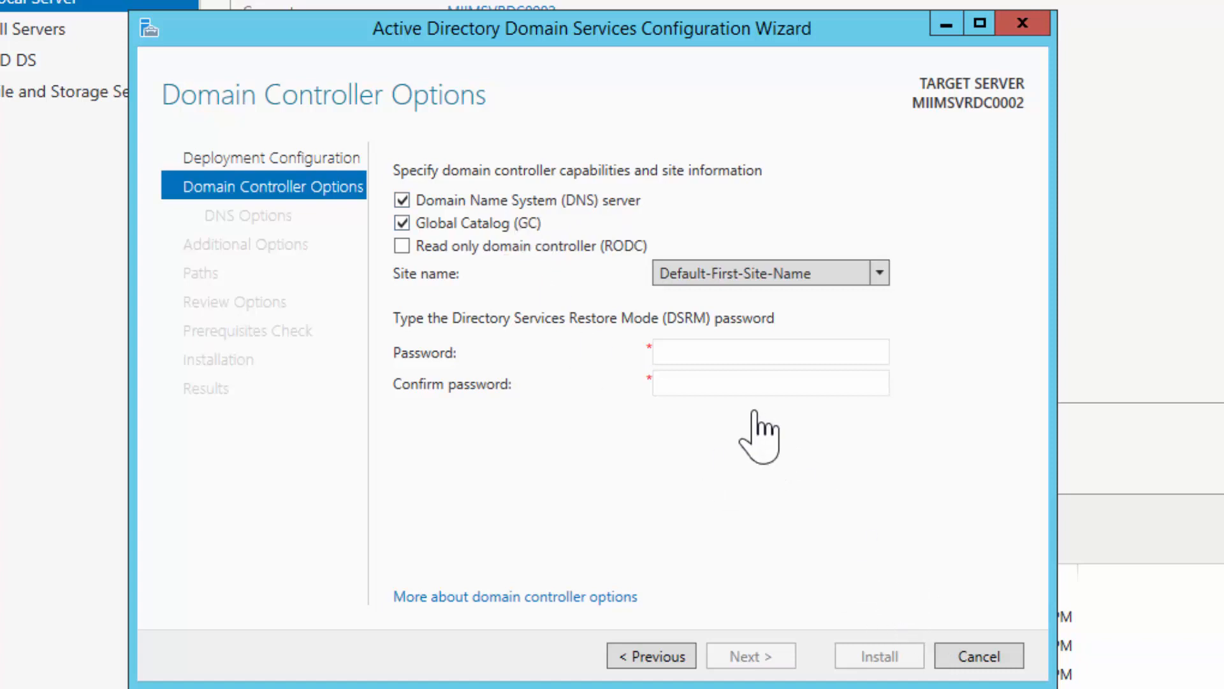
Step: Enter and confirm the Directory Services Restore Mode password, keeping the default domain controller and DNS options
{"action": "left_click", "coordinate": [720, 354]}
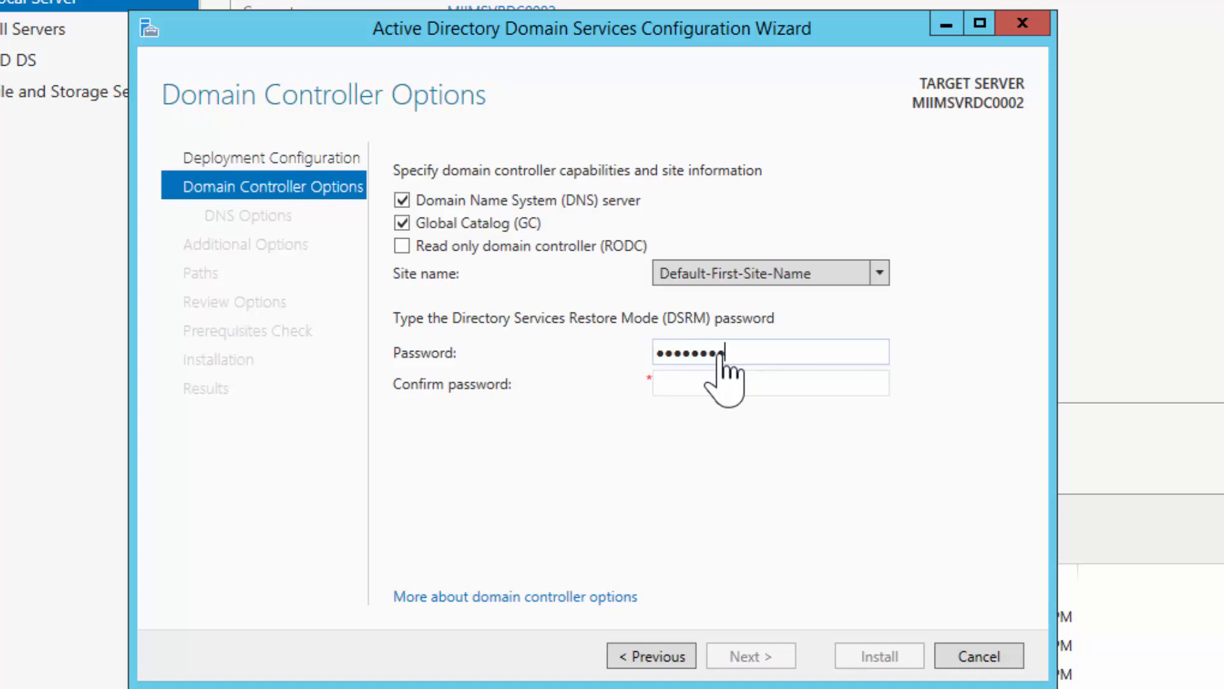
{"action": "key", "text": "Tab"}
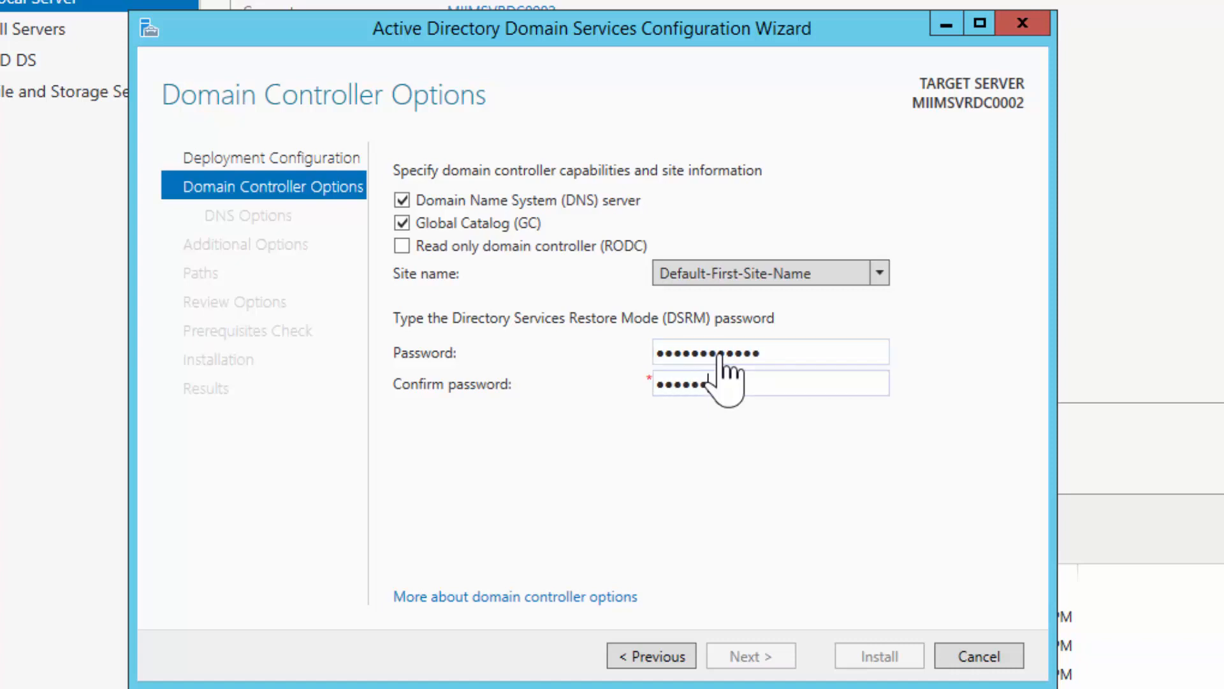
{"action": "type", "text": "••••••••••••"}
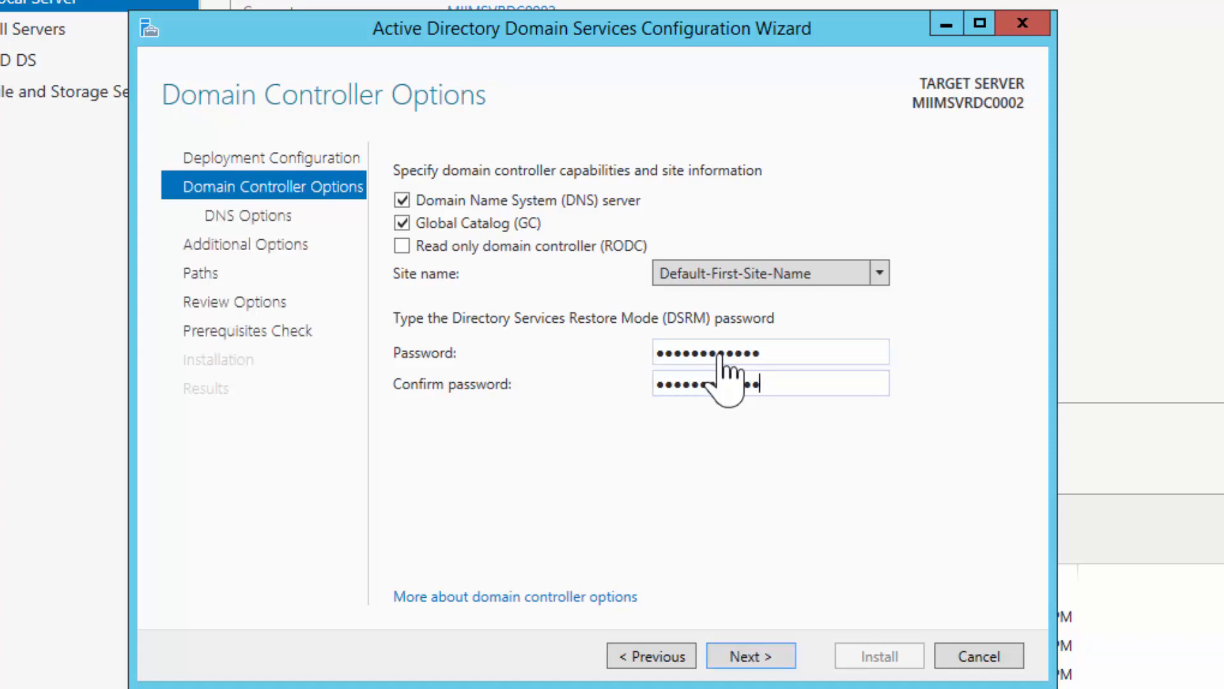
{"action": "left_click", "coordinate": [754, 660]}
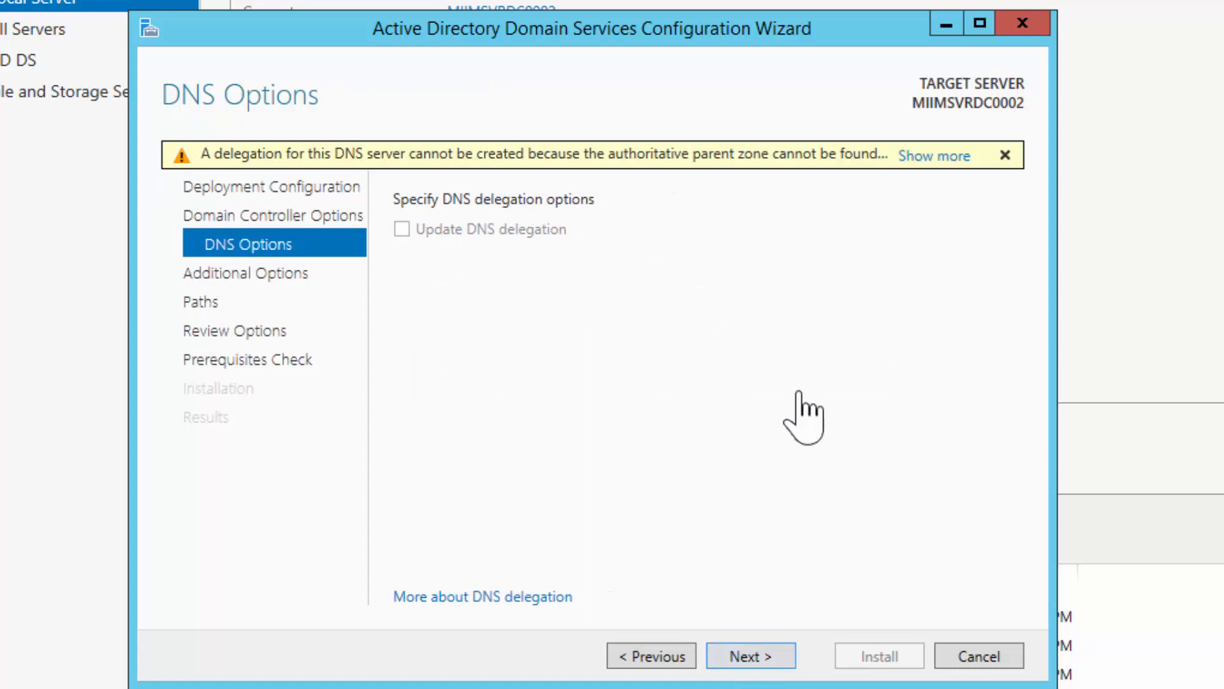
{"action": "left_click", "coordinate": [754, 660]}
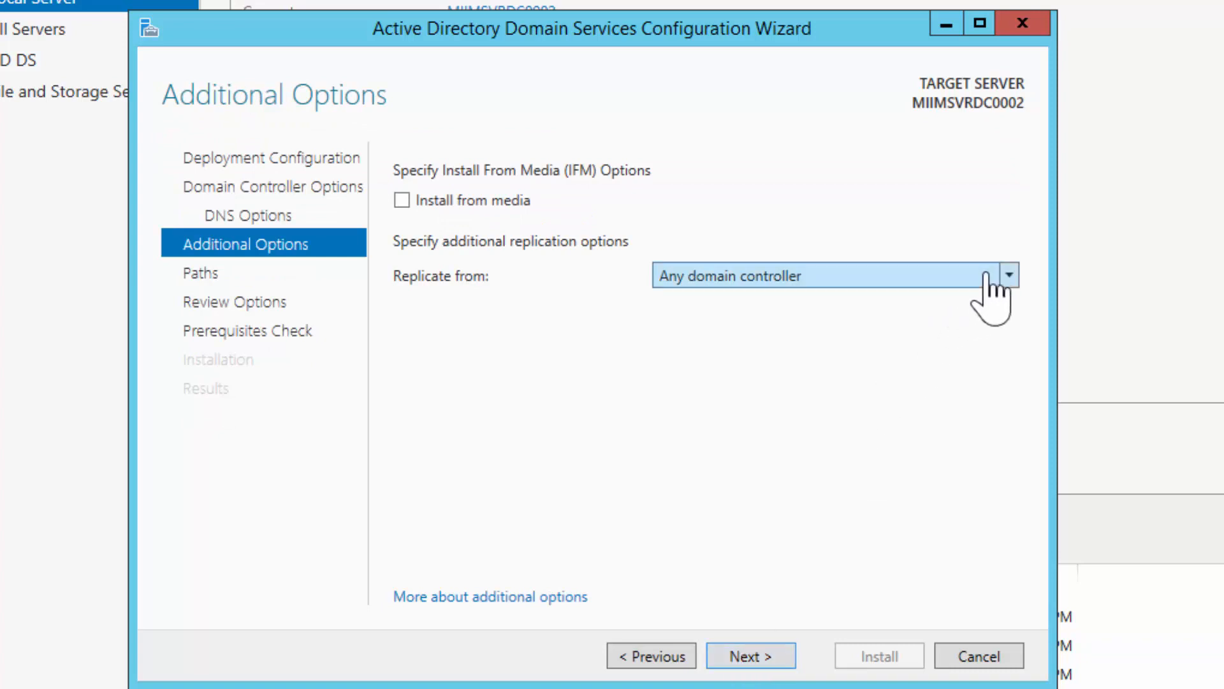
Step: Set the replication source to MIIMSVRDC0001.corp.miim.com and proceed to the folder paths
{"action": "left_click", "coordinate": [1010, 276]}
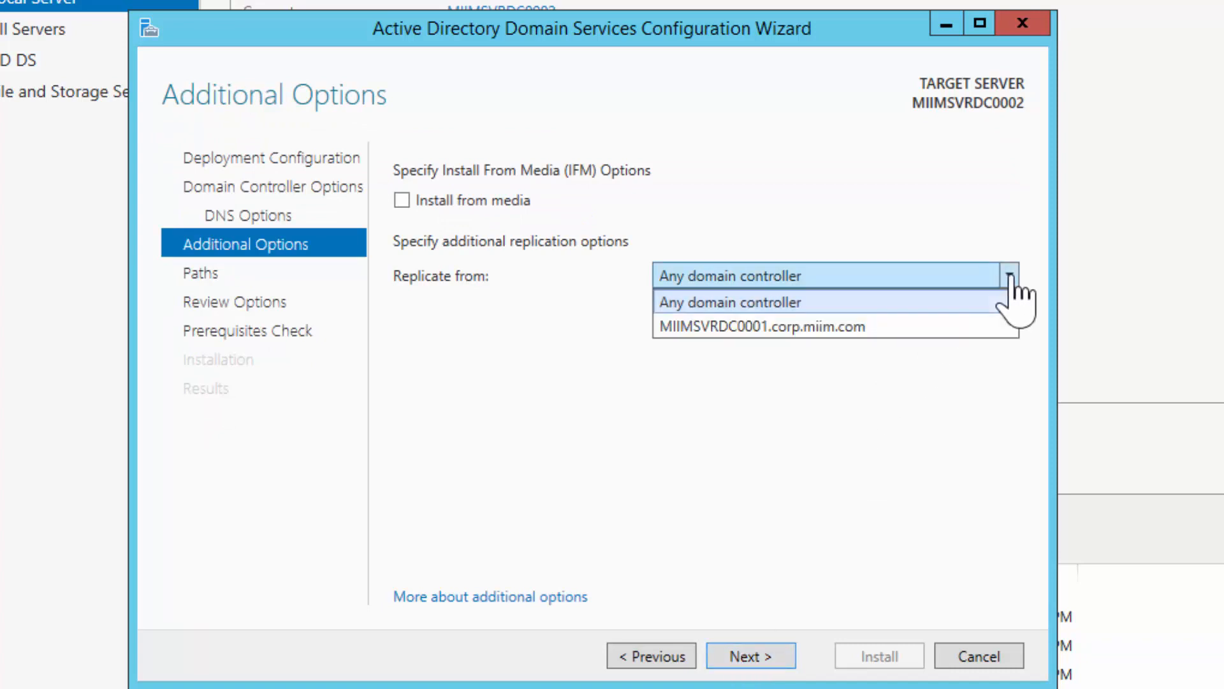
{"action": "left_click", "coordinate": [836, 327]}
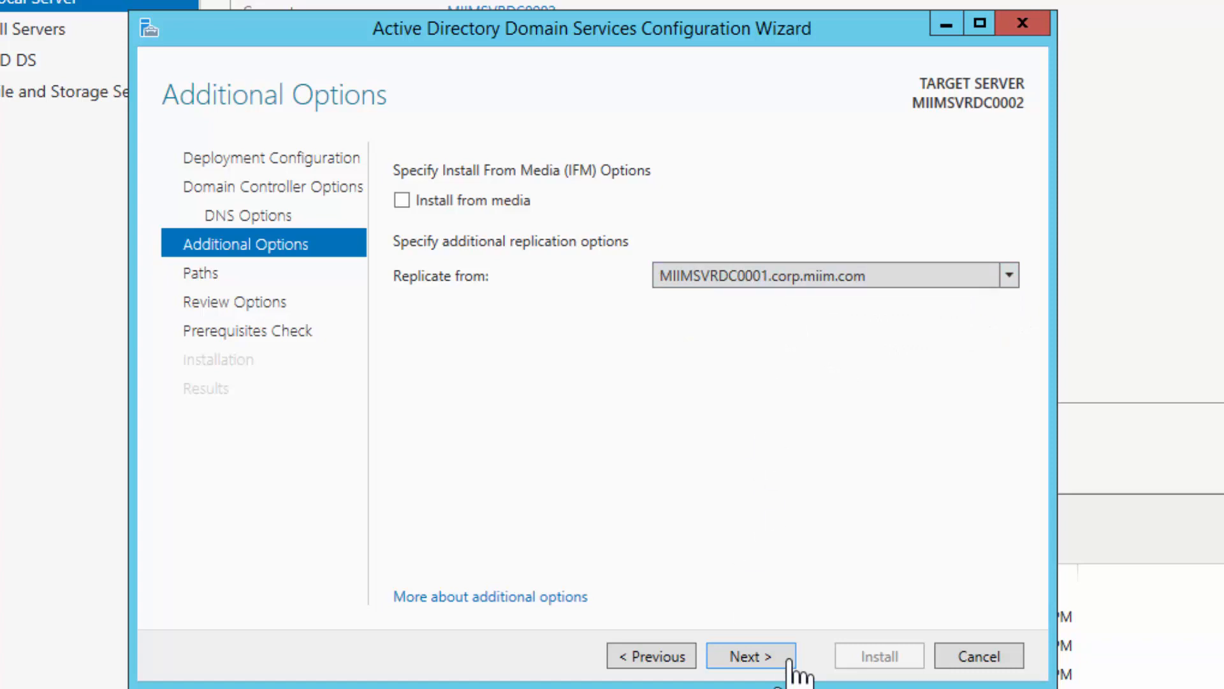
{"action": "left_click", "coordinate": [750, 657]}
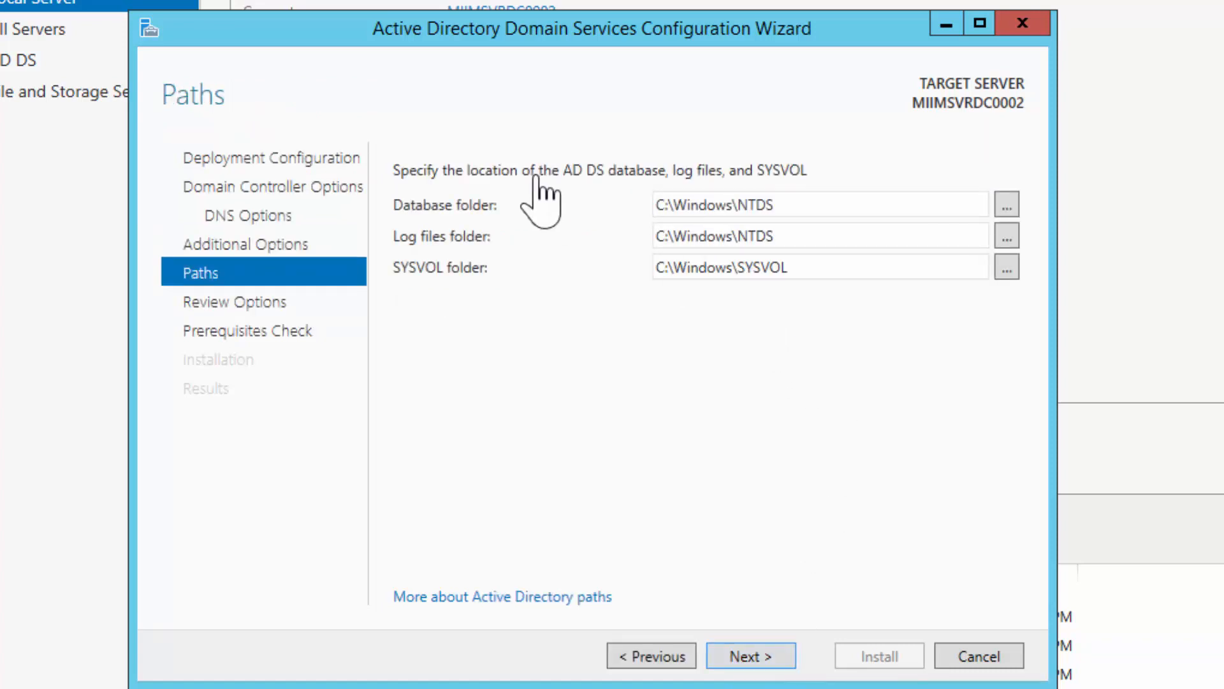
Step: Set both the AD DS database folder and the log files folder to S:\Windows\NTDS
{"action": "left_click", "coordinate": [661, 204]}
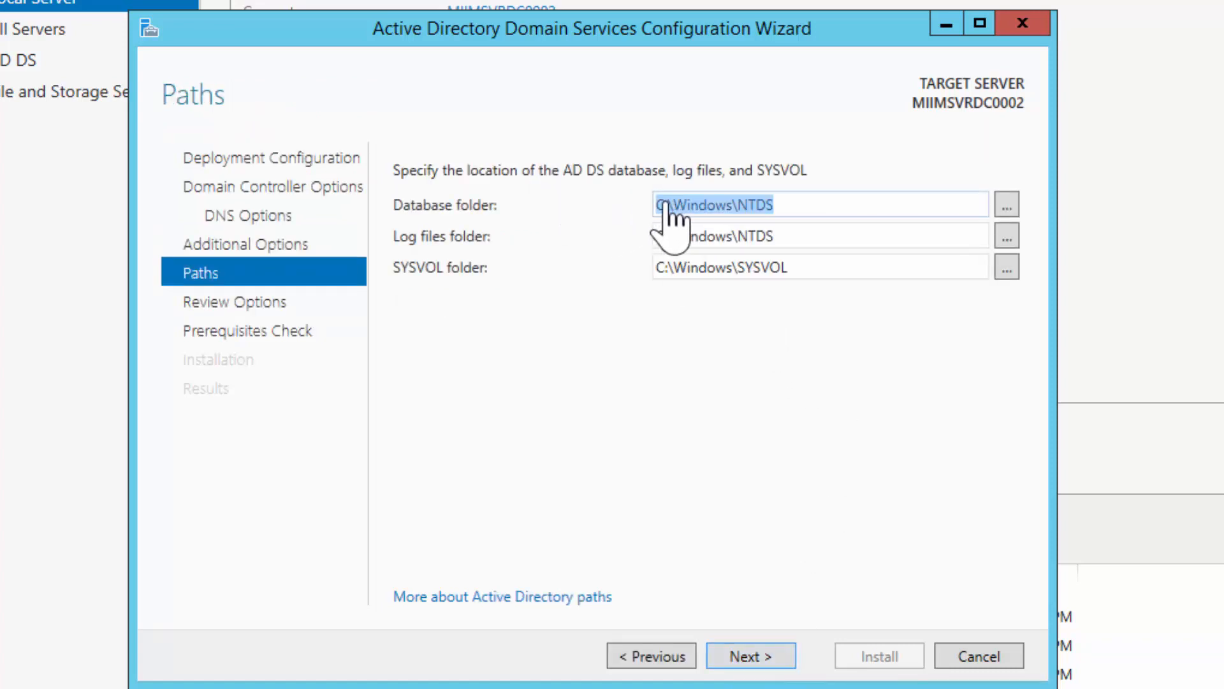
{"action": "left_click", "coordinate": [662, 203]}
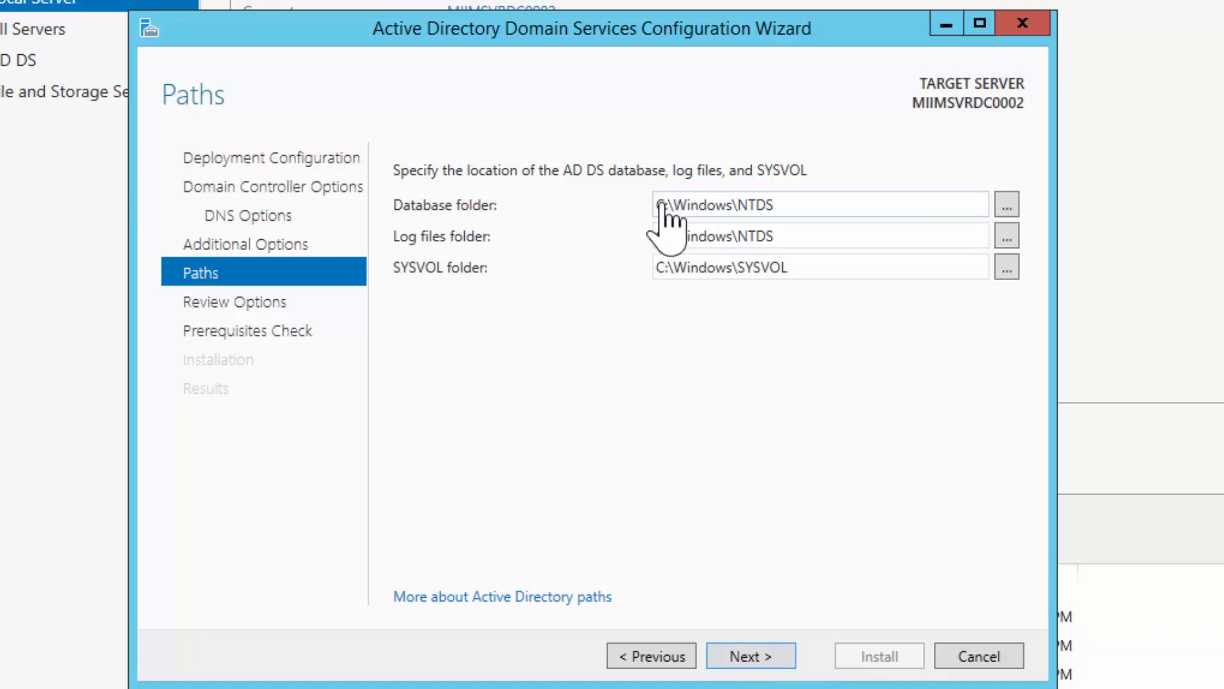
{"action": "left_click_drag", "start_coordinate": [662, 202], "coordinate": [634, 205]}
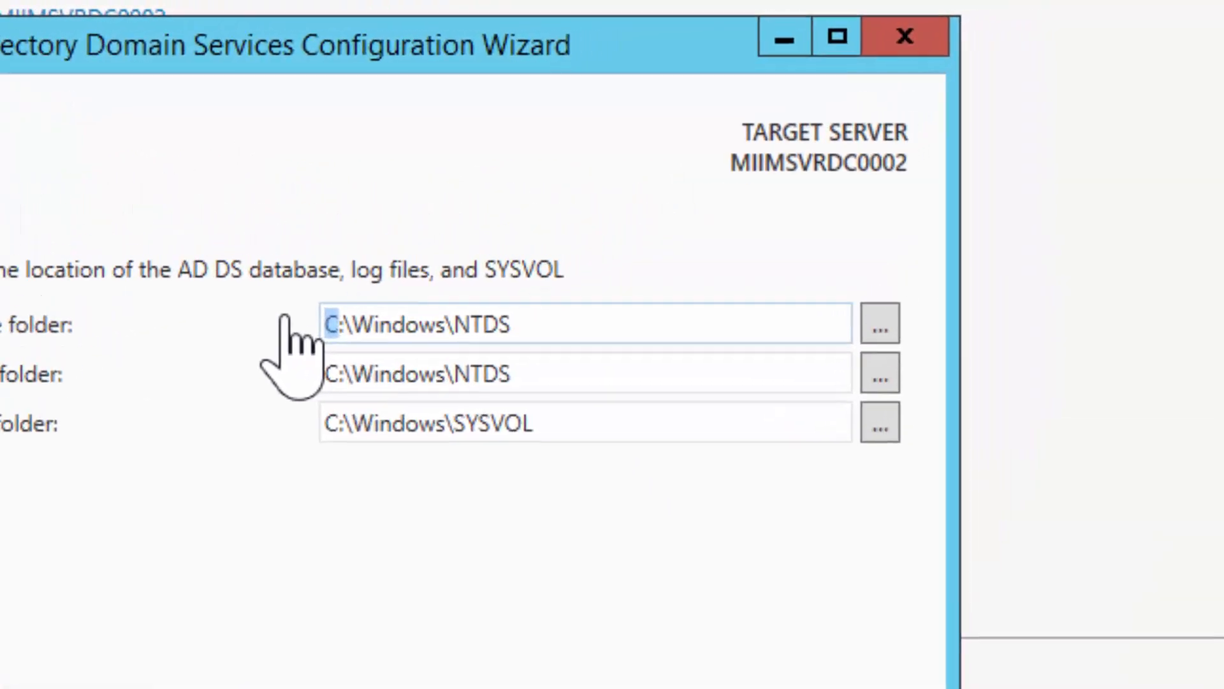
{"action": "type", "text": "S"}
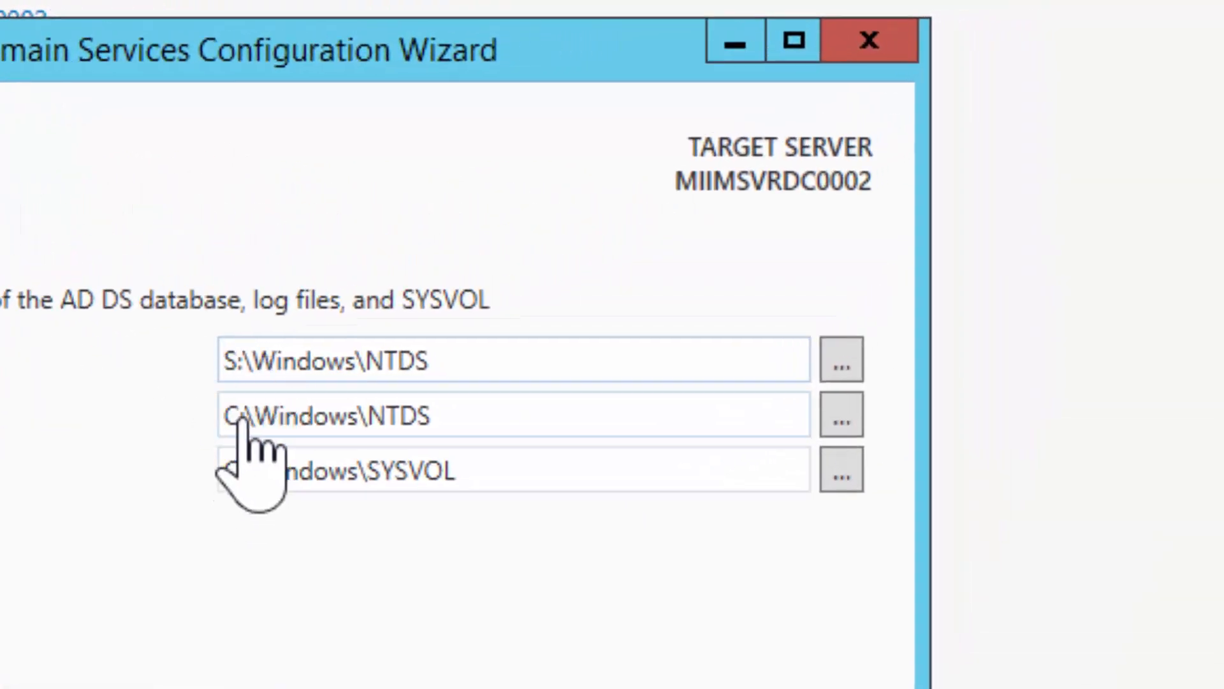
{"action": "key", "text": "Tab"}
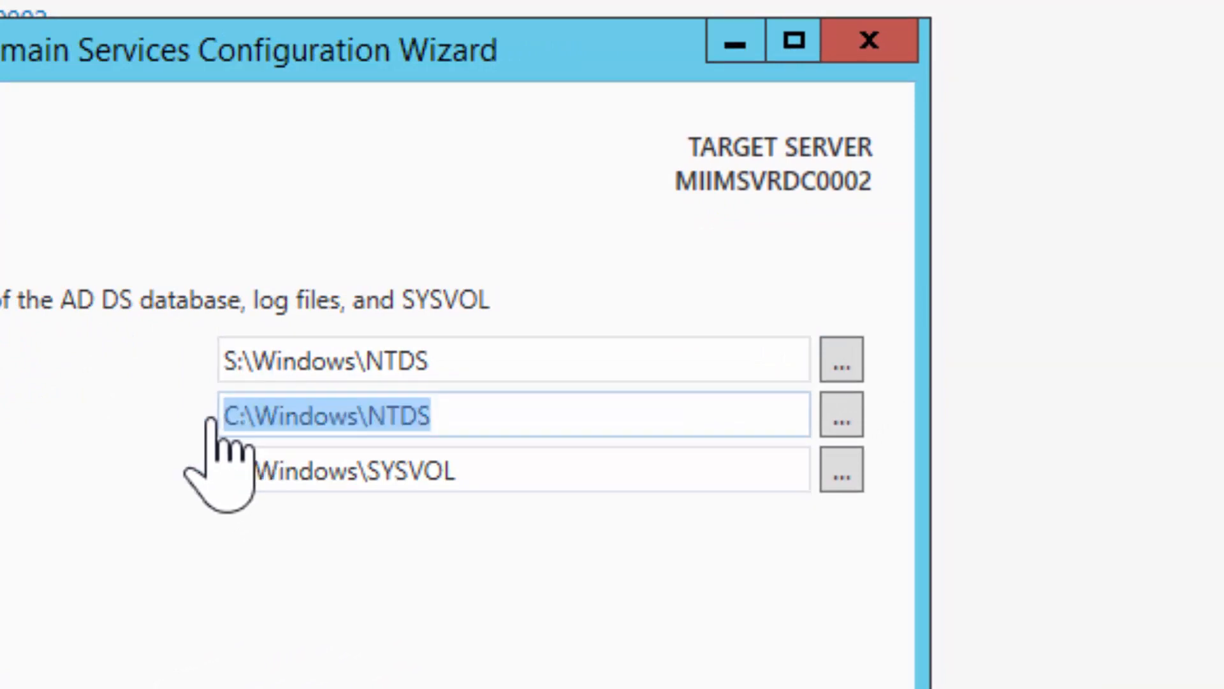
{"action": "left_click", "coordinate": [237, 412]}
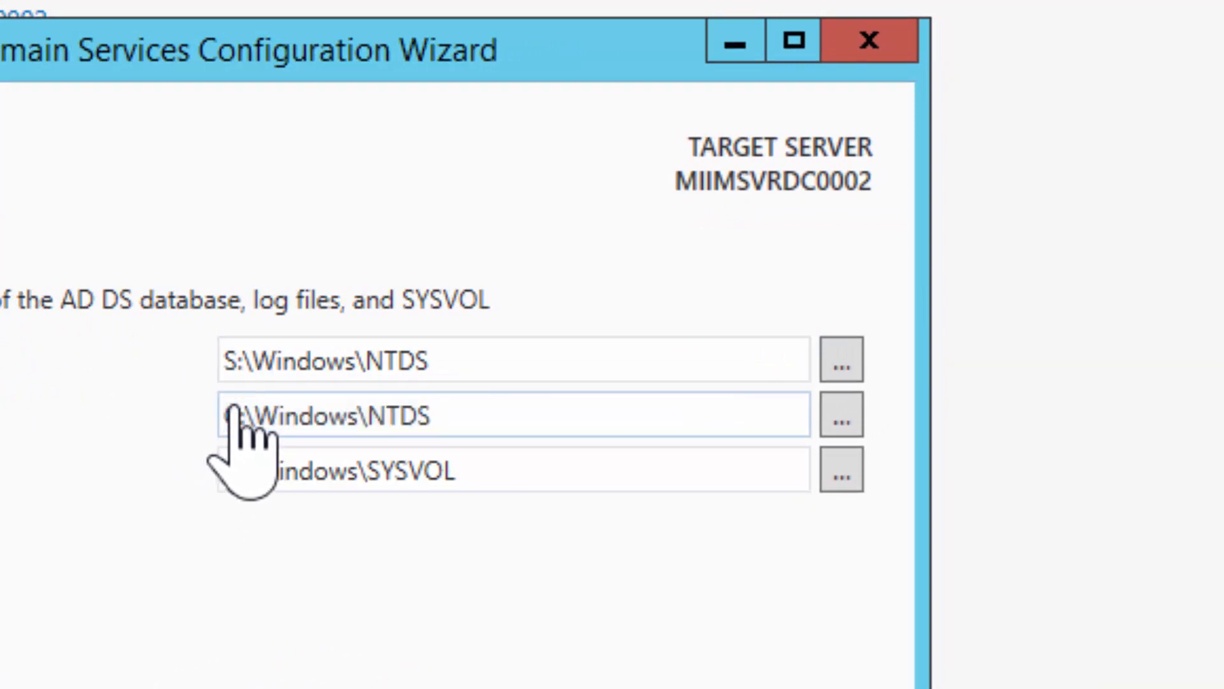
{"action": "key", "text": "Delete"}
{"action": "type", "text": "S"}
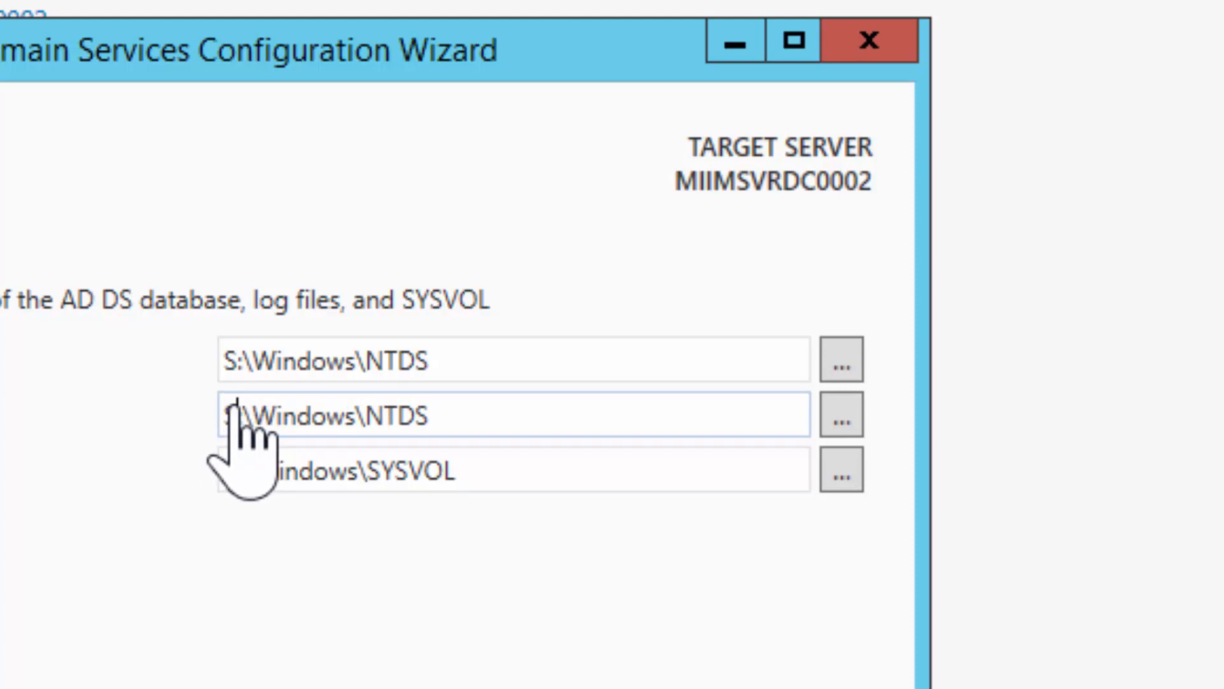
Step: Set the SYSVOL folder to S:\Windows\SYSVOL and proceed to the options review
{"action": "key", "text": "Tab"}
{"action": "left_click", "coordinate": [238, 473]}
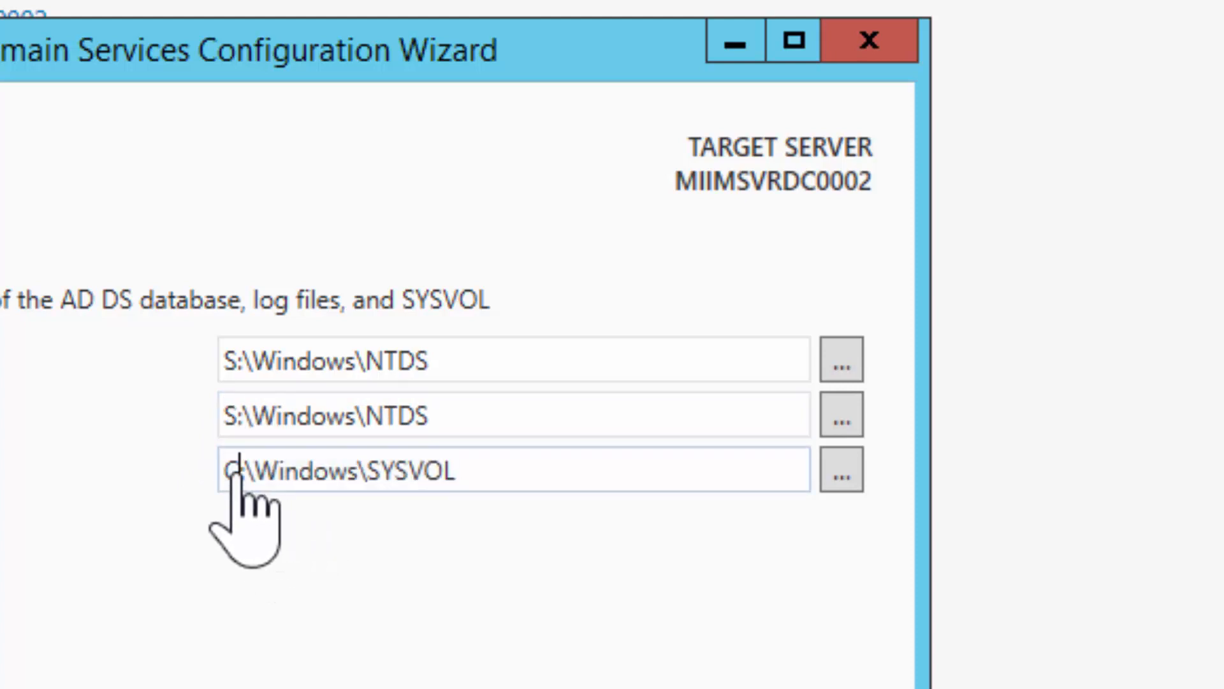
{"action": "key", "text": "Delete"}
{"action": "type", "text": "S"}
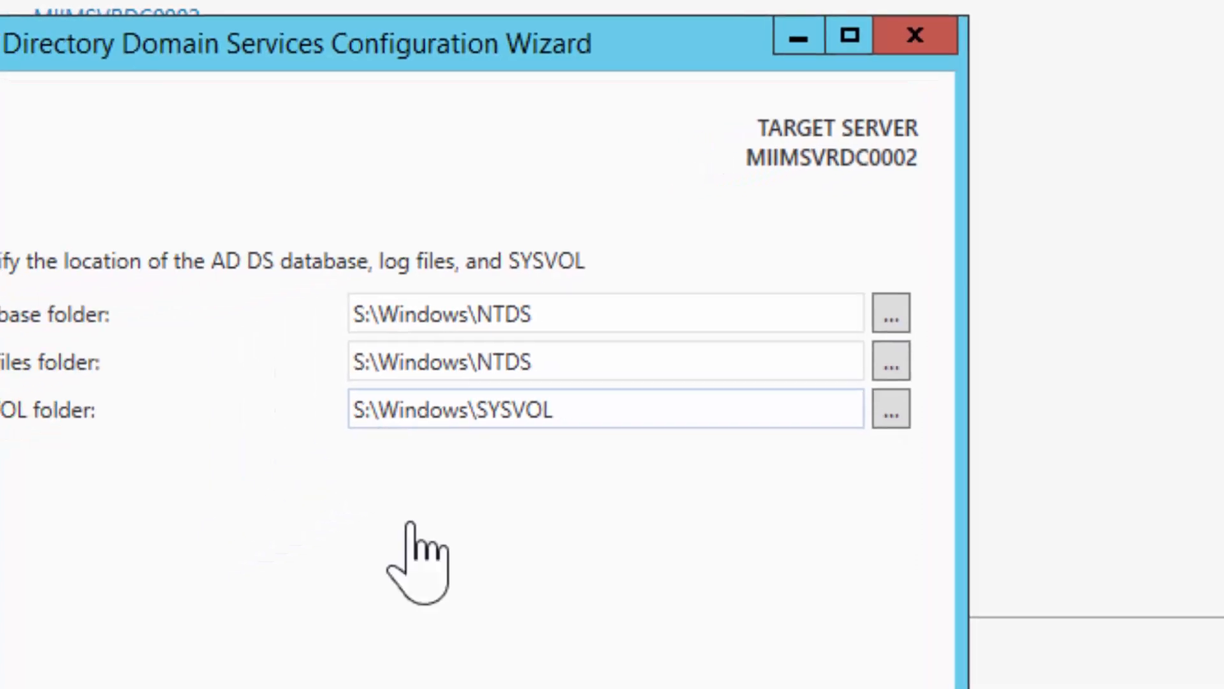
{"action": "left_click", "coordinate": [760, 652]}
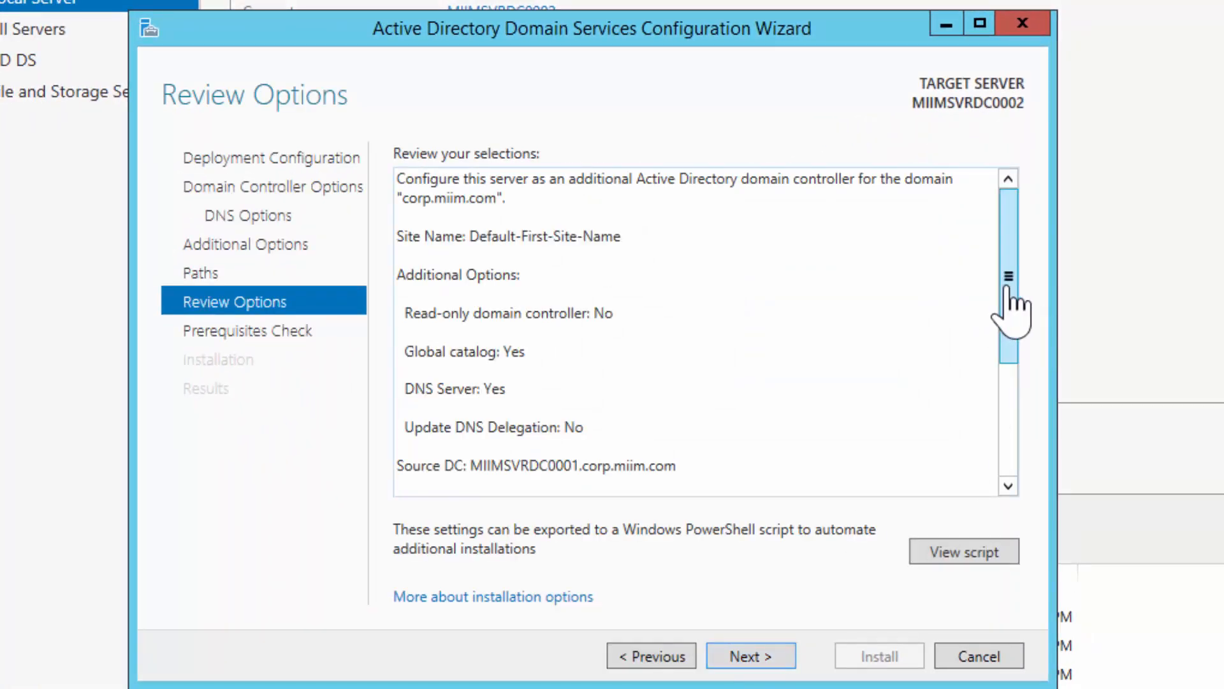
Step: Review the selections, install the domain controller on MIIMSVRDC0002 after the prerequisites check, and dismiss the sign-out notice
{"action": "left_click_drag", "start_coordinate": [1007, 290], "coordinate": [1021, 410]}
{"action": "left_click", "coordinate": [759, 661]}
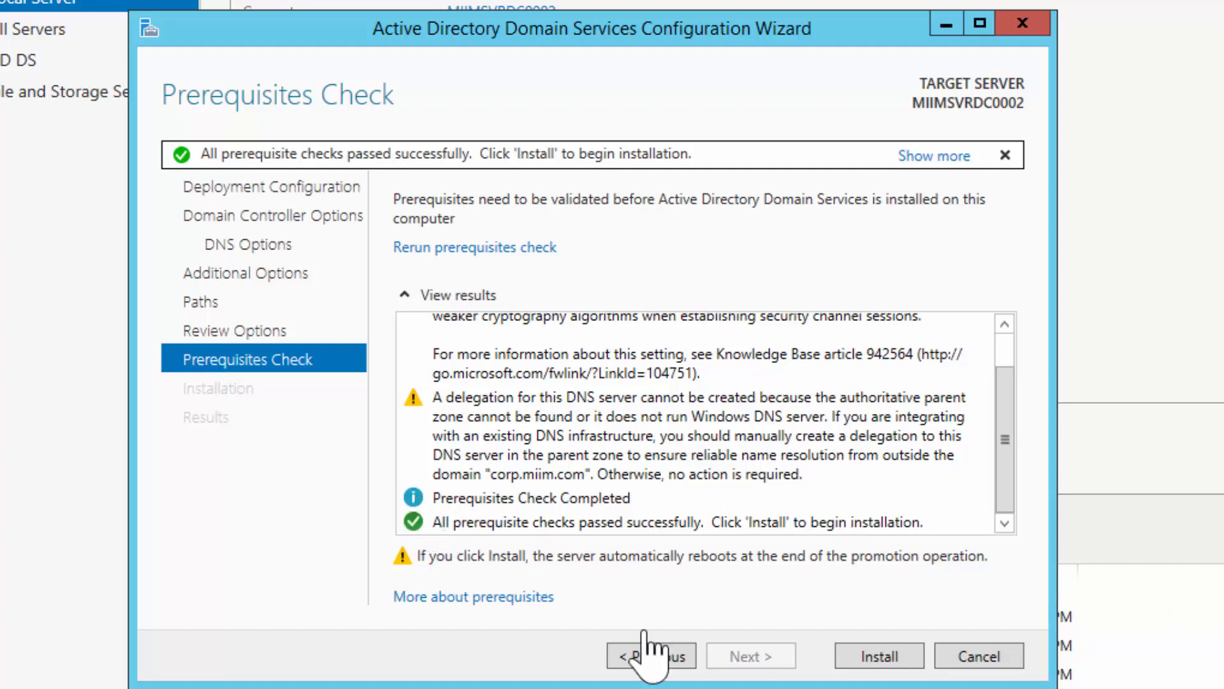
{"action": "left_click", "coordinate": [882, 657]}
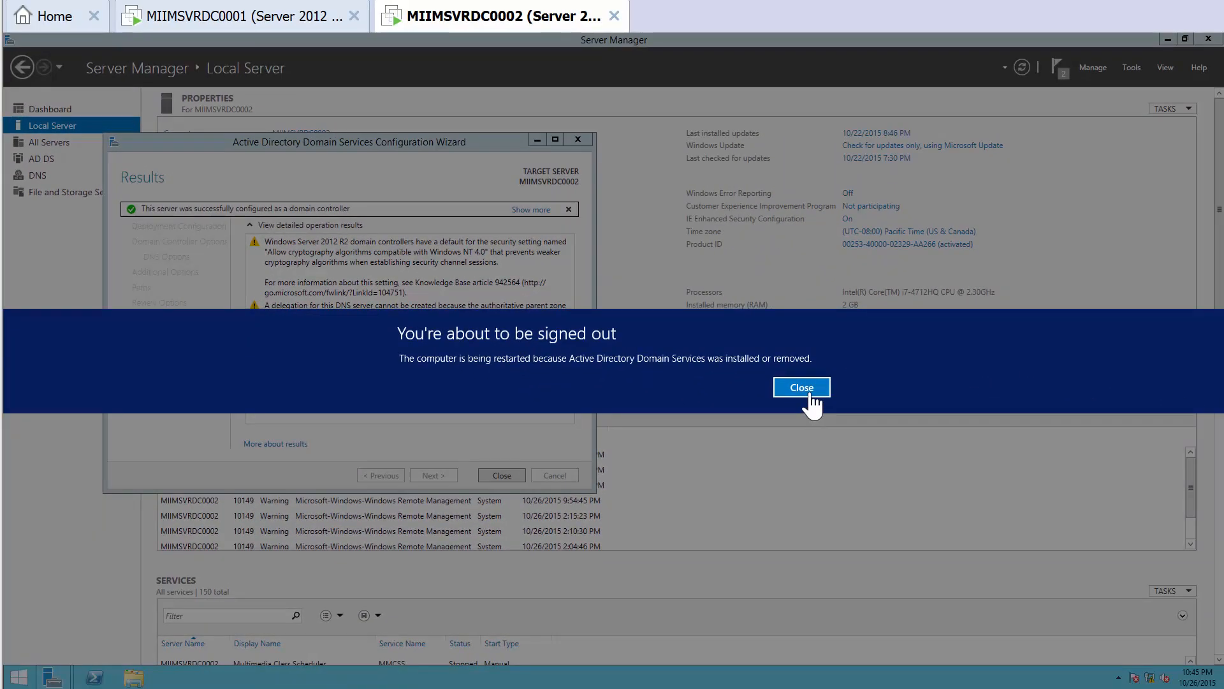
{"action": "left_click", "coordinate": [801, 389]}
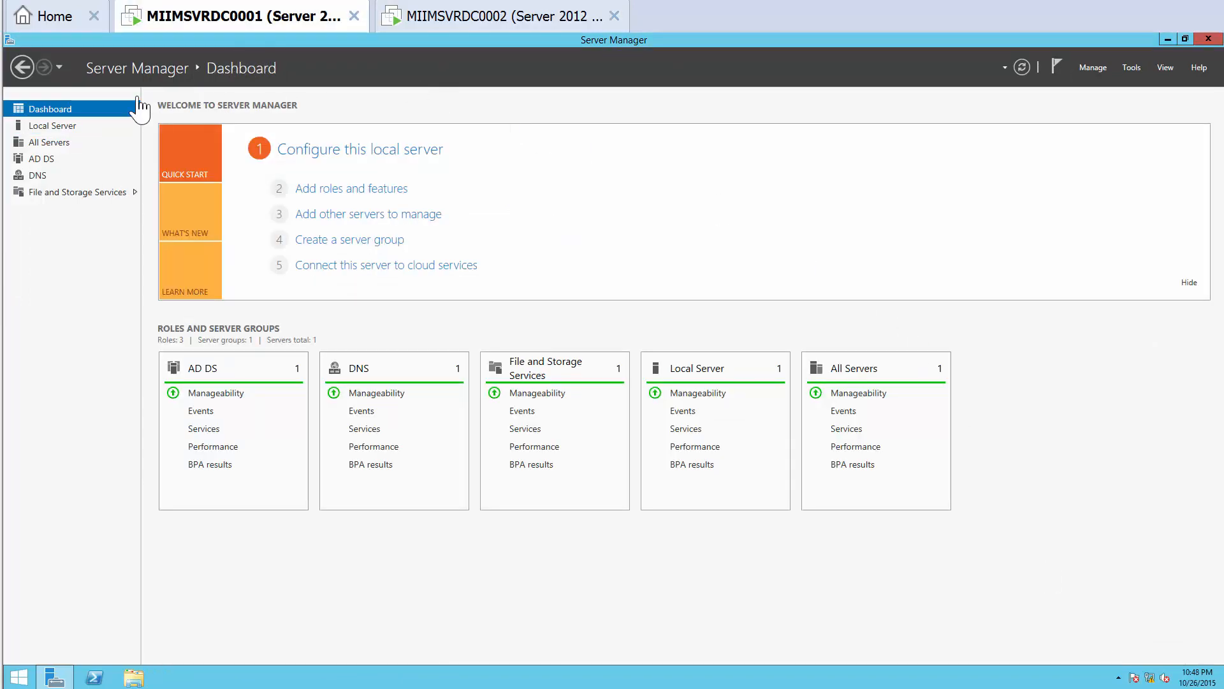
Step: Check the local server properties on MIIMSVRDC0001, and the local server page and dashboard on MIIMSVRDC0002
{"action": "left_click", "coordinate": [62, 127]}
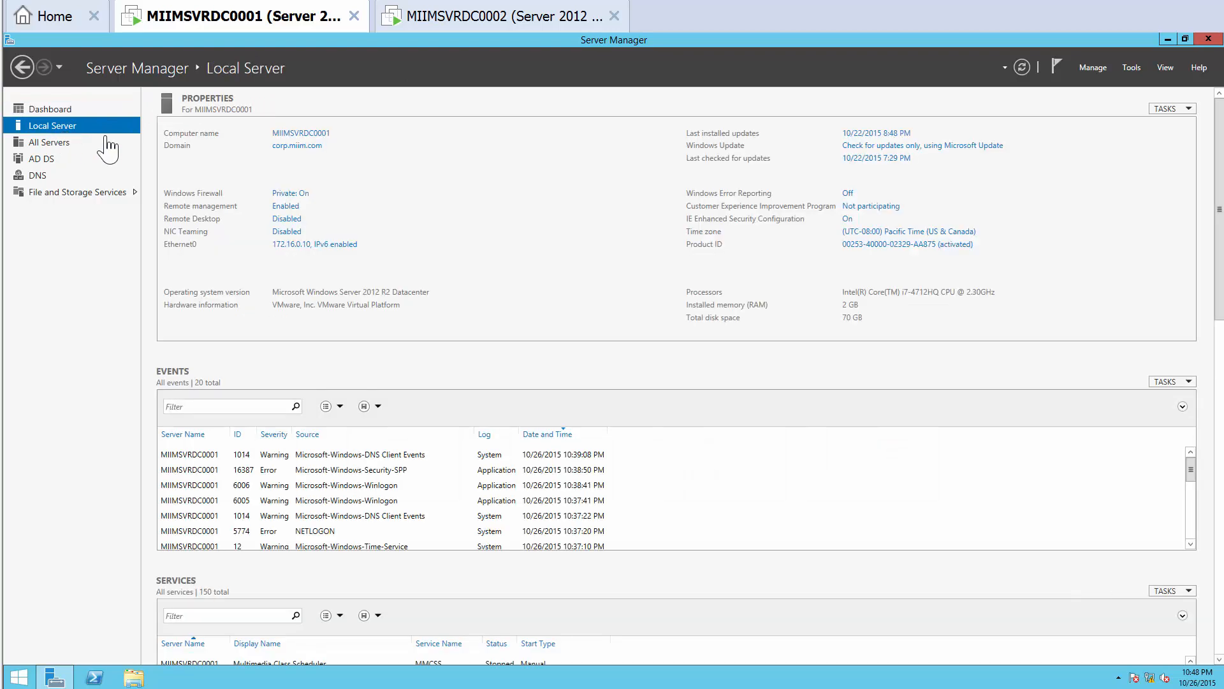
{"action": "left_click", "coordinate": [469, 24]}
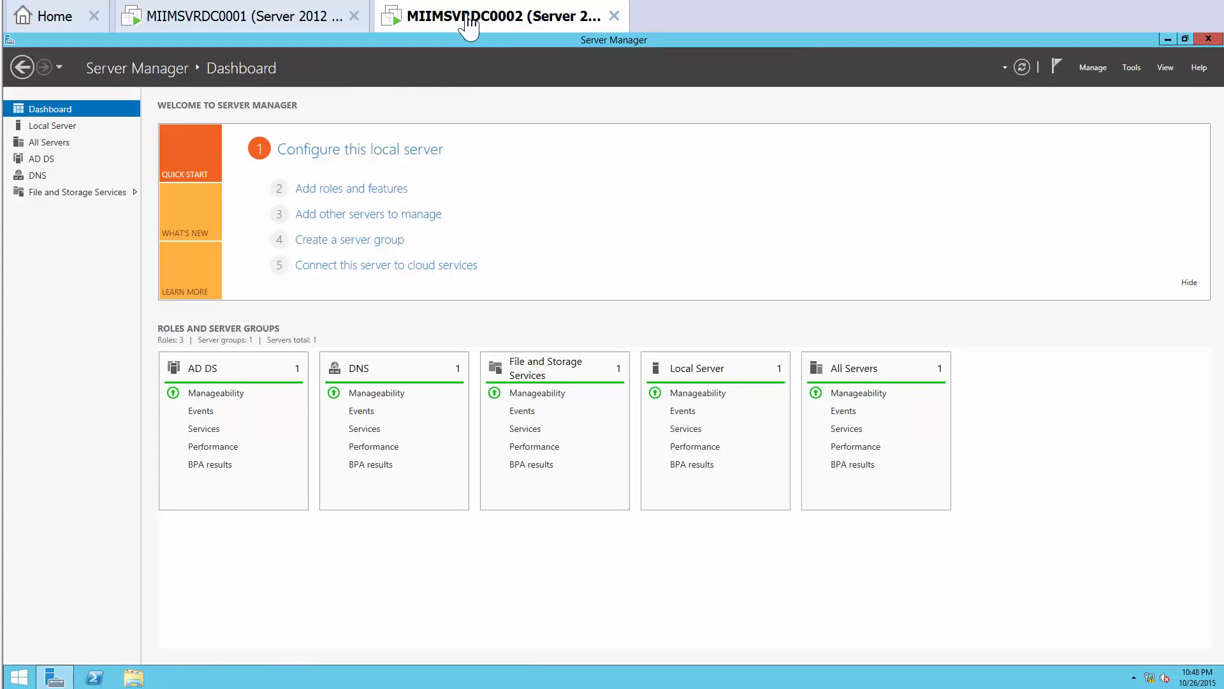
{"action": "left_click", "coordinate": [106, 237]}
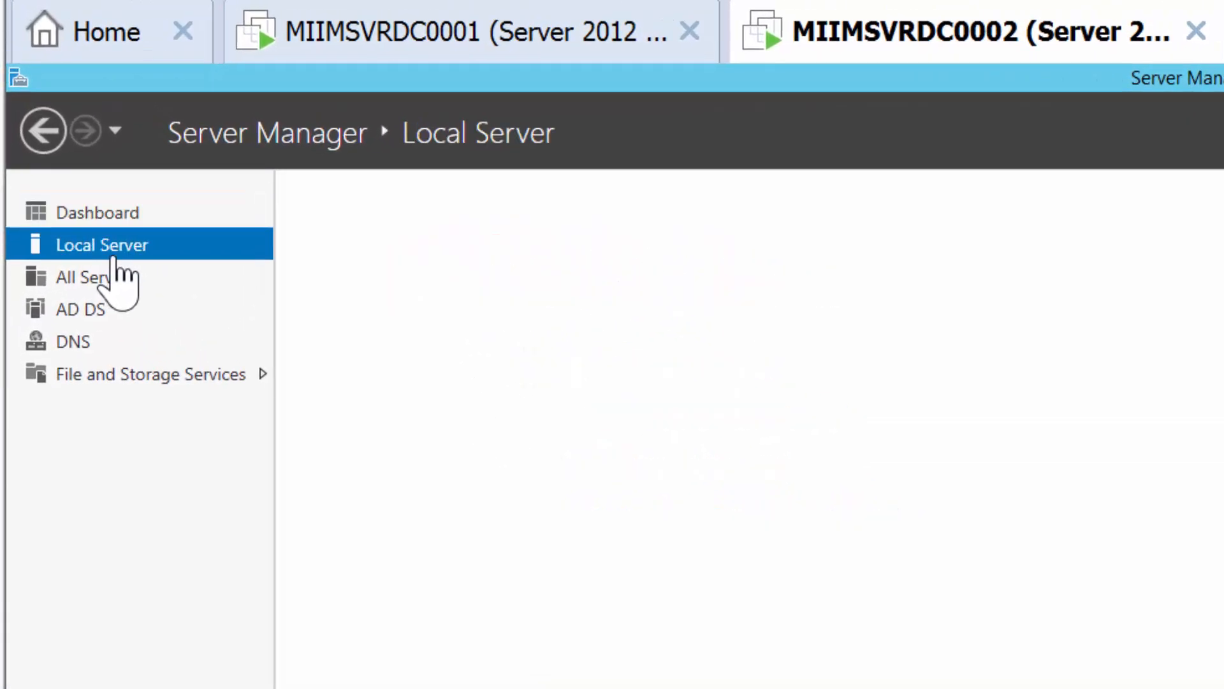
{"action": "left_click", "coordinate": [105, 215]}
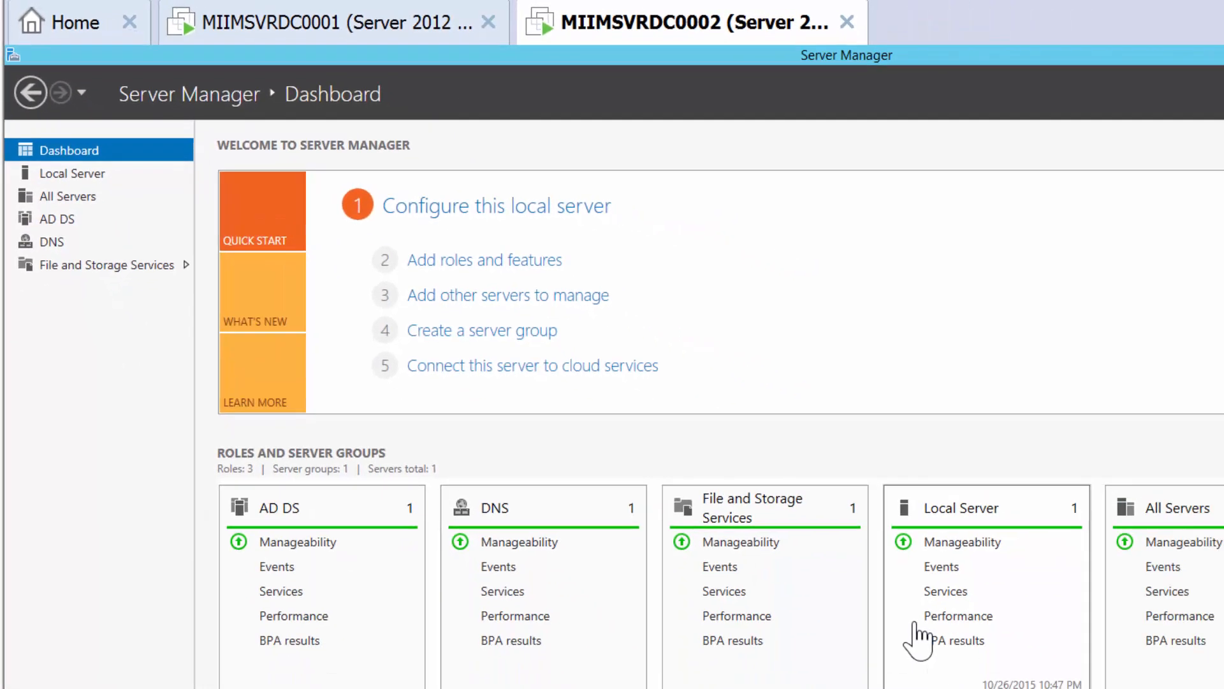